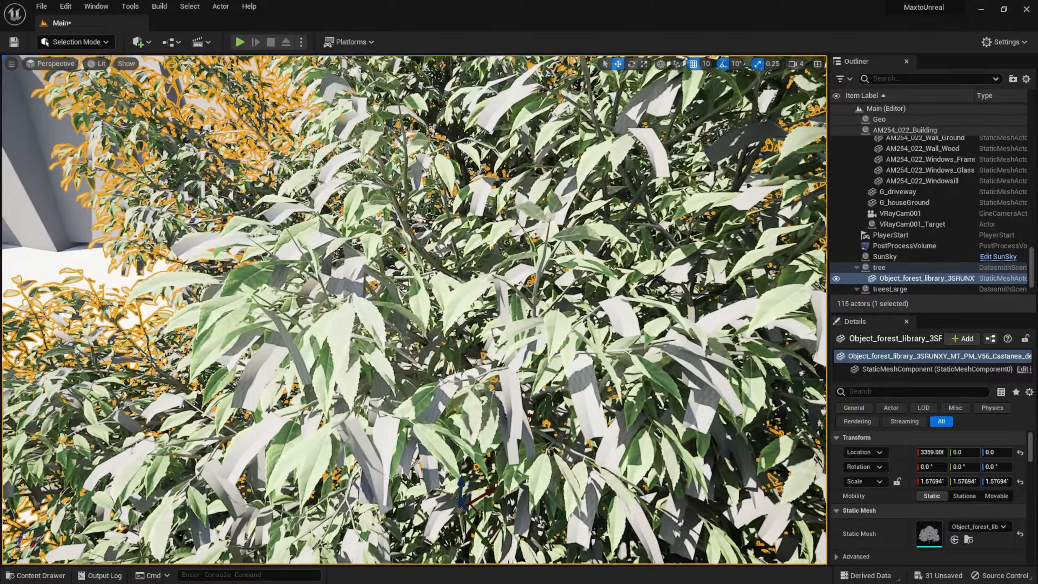
# Step: Inspect the selected tree's leaves up close, then from a distance beside the house
pyautogui.moveTo(576, 394); pyautogui.dragTo(591, 395, button='right')
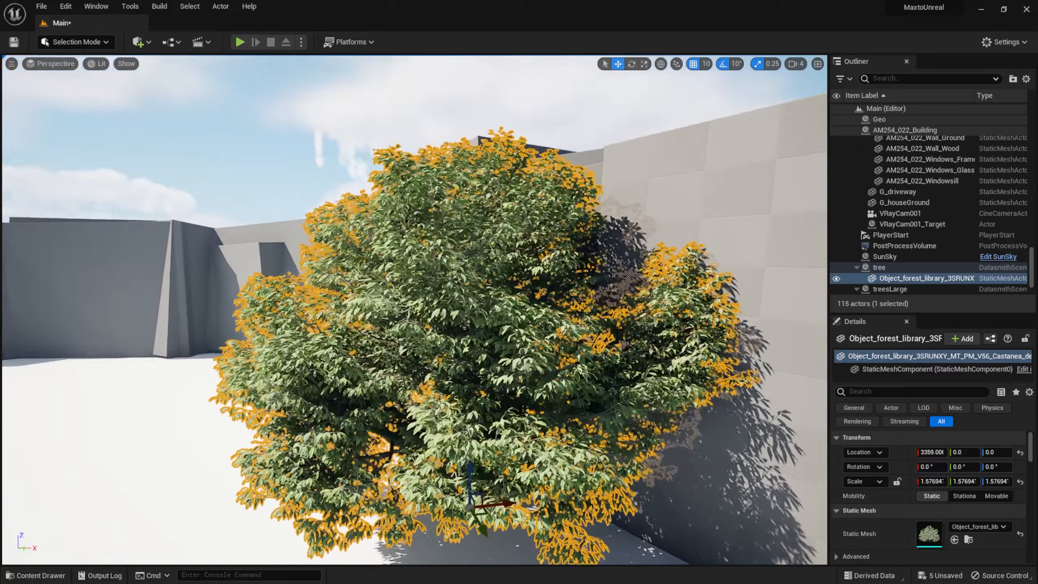
pyautogui.moveTo(469, 310); pyautogui.dragTo(433, 300, button='right')
pyautogui.press('w')
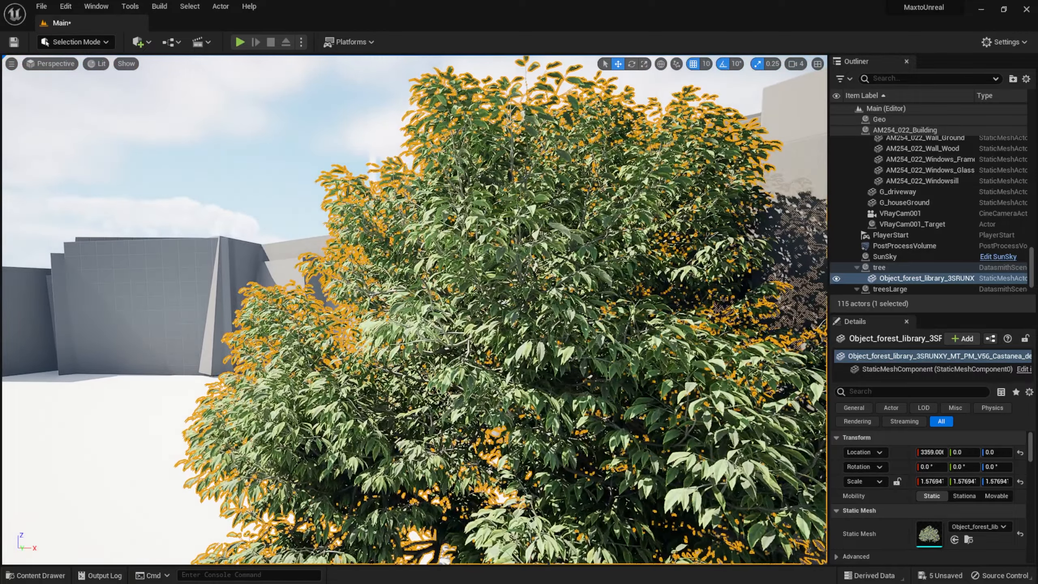
pyautogui.press('w')
pyautogui.press('w')
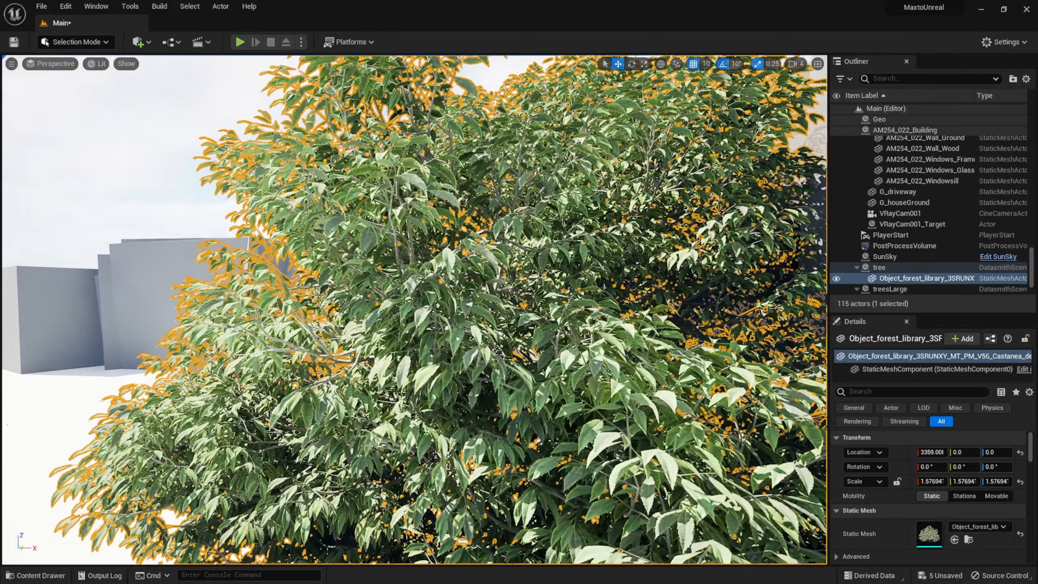
pyautogui.moveTo(433, 300); pyautogui.dragTo(372, 338, button='right')
pyautogui.press('w')
pyautogui.press('s')
pyautogui.press('w')
pyautogui.press('s')
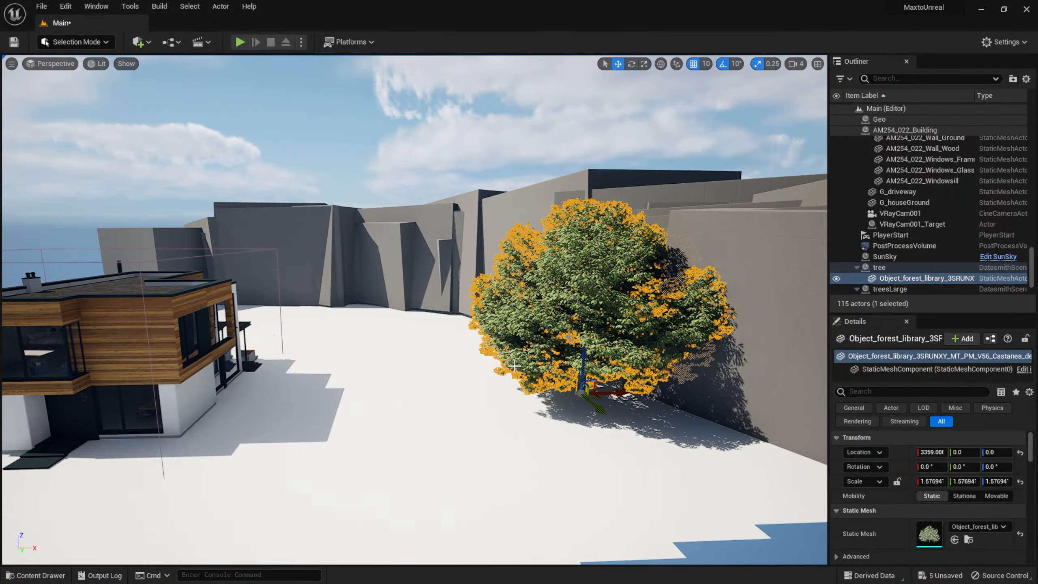
# Step: Delete the standalone tree from the level and select the block-shaped large-tree placeholders
pyautogui.press('Escape')
pyautogui.click(606, 256)
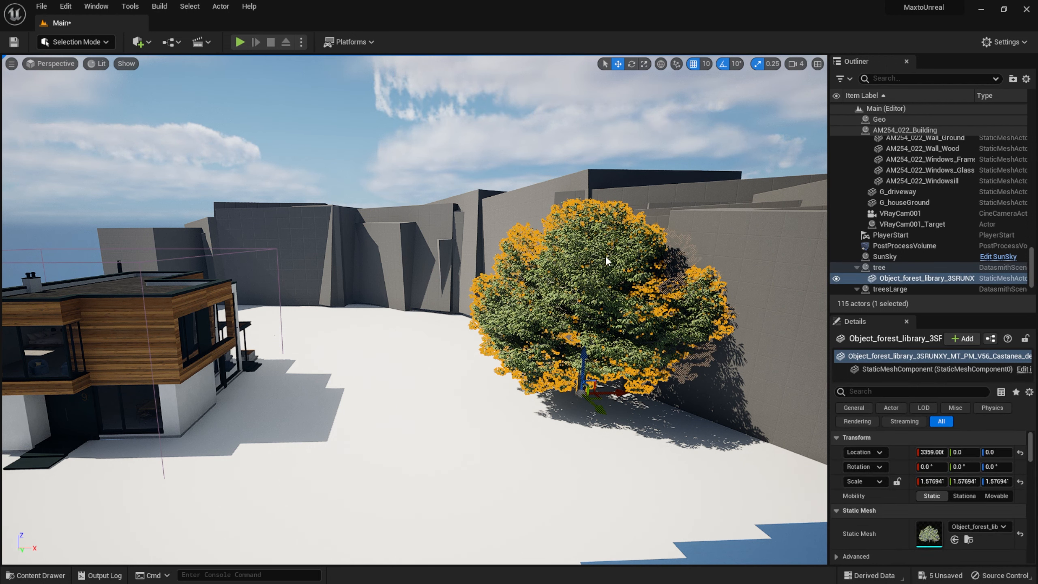
pyautogui.press('Delete')
pyautogui.click(590, 338)
pyautogui.moveTo(590, 338); pyautogui.dragTo(590, 338, button='right')
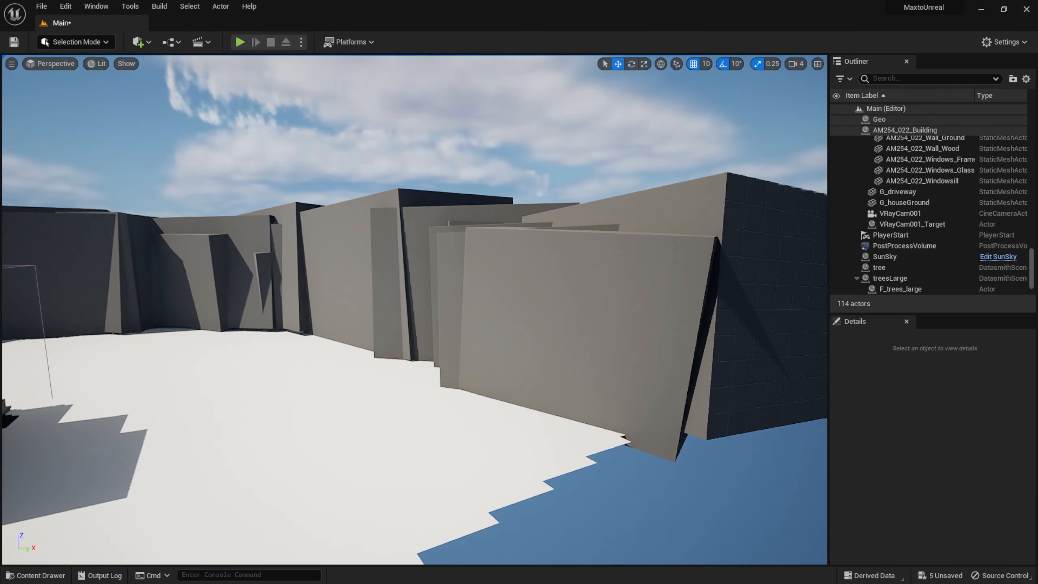
pyautogui.moveTo(539, 250); pyautogui.dragTo(551, 250, button='right')
pyautogui.click(473, 232)
pyautogui.moveTo(473, 232); pyautogui.dragTo(437, 236, button='right')
# Step: Save the tree mesh in Datasmith/tree/Geometries and open it for editing
pyautogui.hotkey('ctrl', 'space')
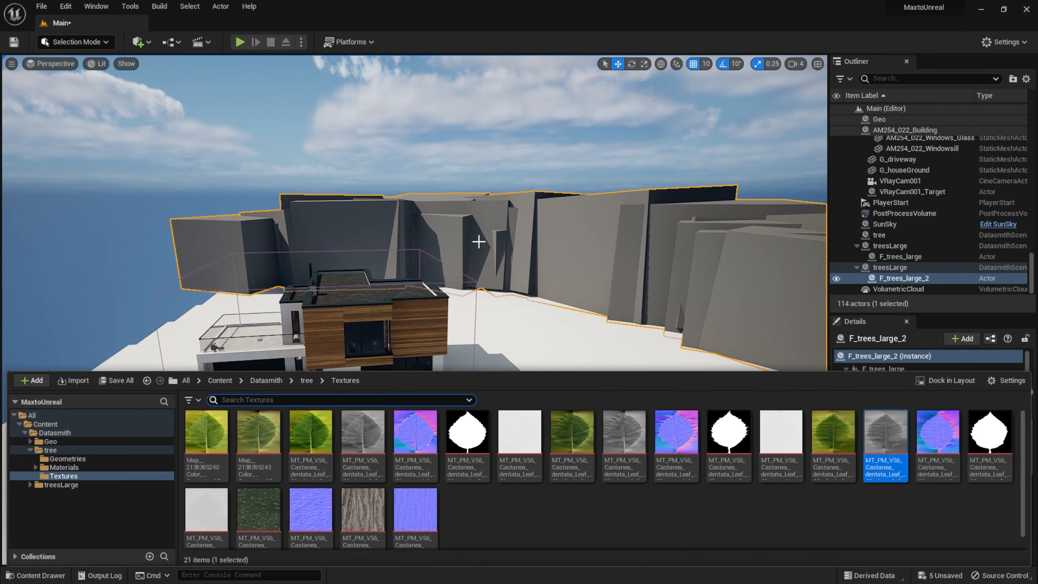
pyautogui.click(110, 460)
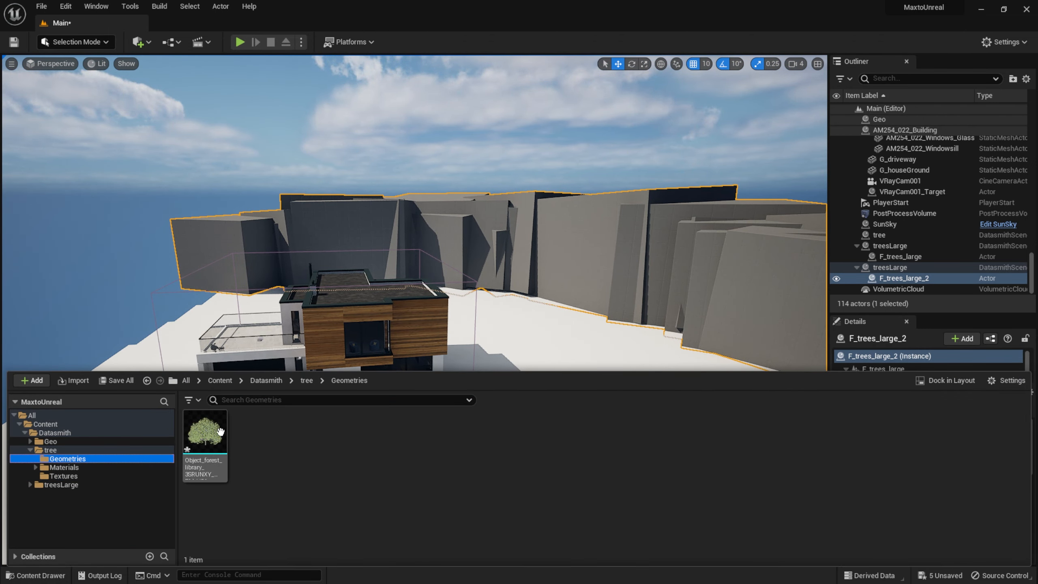
pyautogui.click(220, 431)
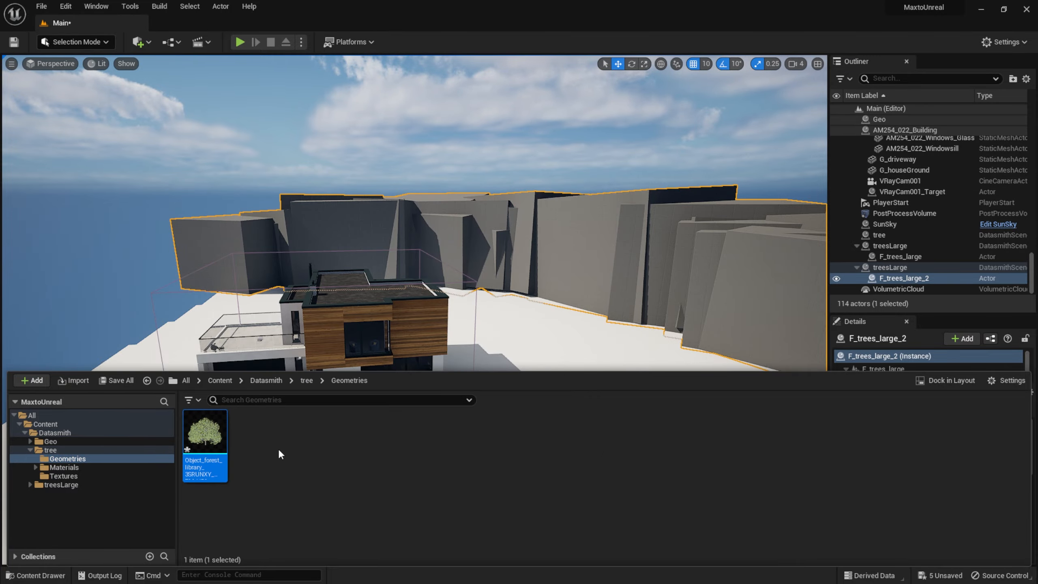
pyautogui.hotkey('ctrl', 's')
pyautogui.doubleClick(205, 433)
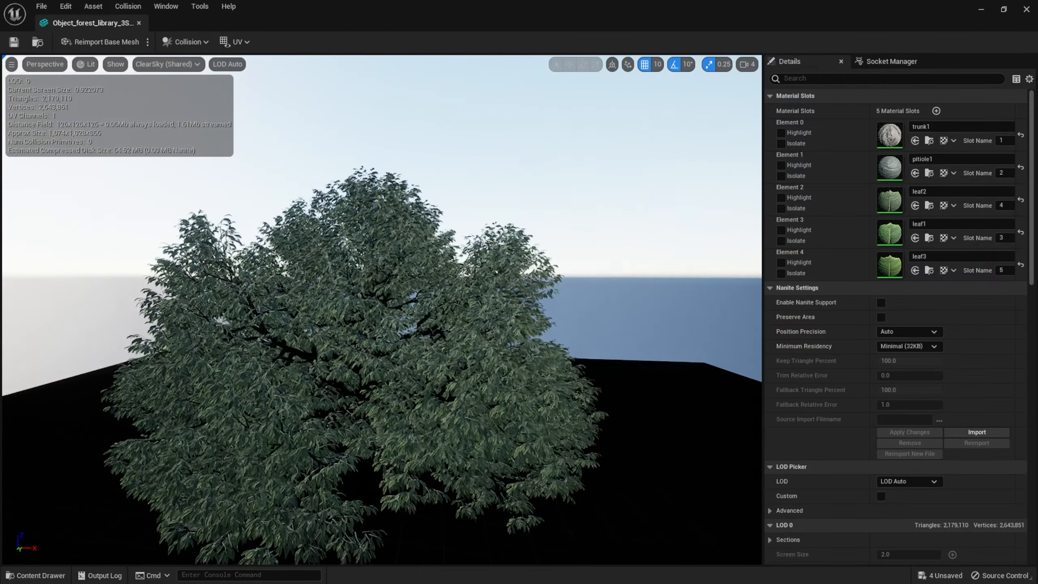
pyautogui.moveTo(389, 271); pyautogui.dragTo(392, 292, button='right')
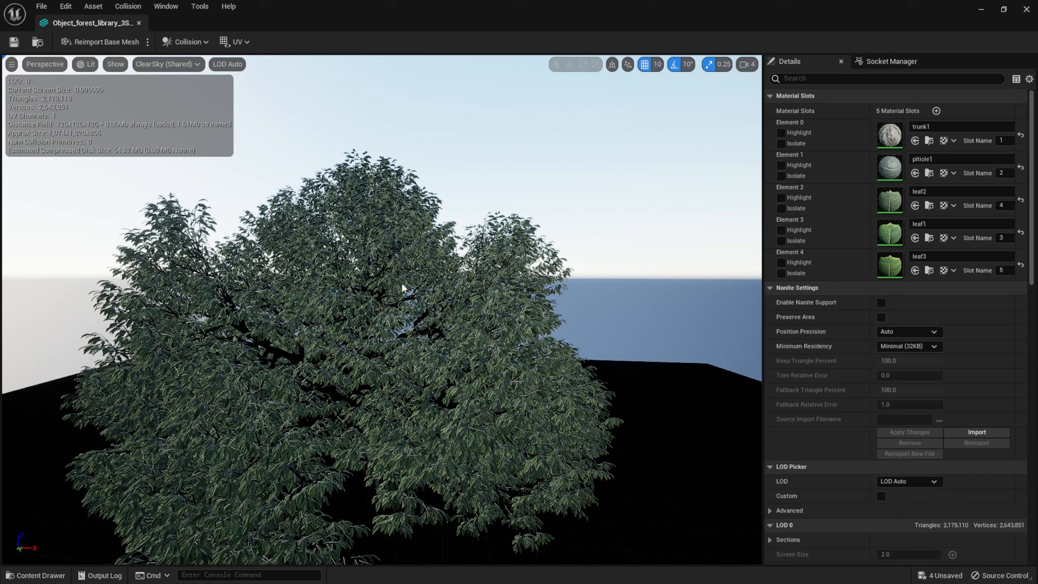
# Step: Enable Nanite Support and Preserve Area on the tree mesh, then save and close it
pyautogui.click(880, 303)
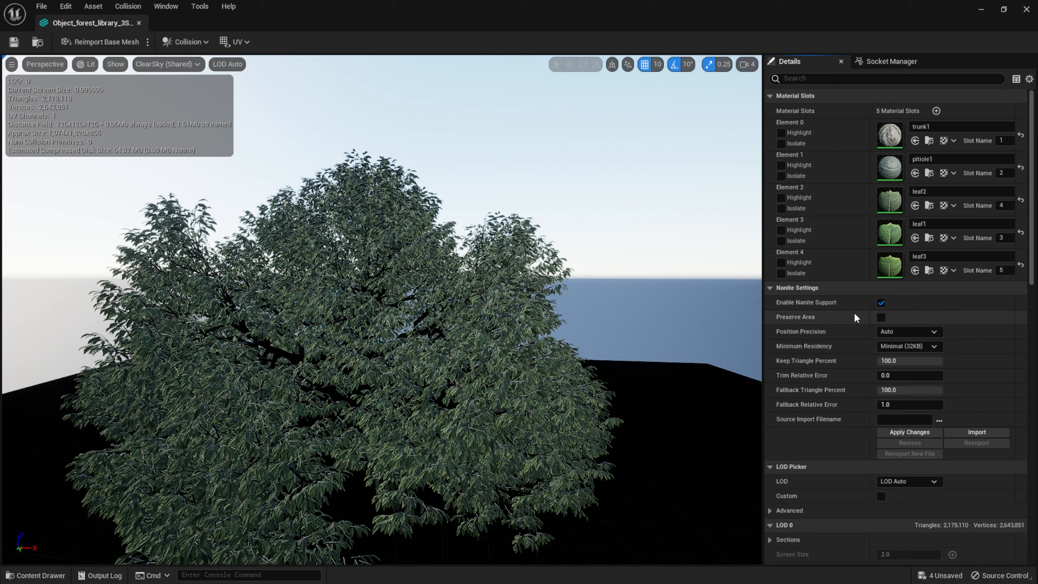
pyautogui.click(880, 317)
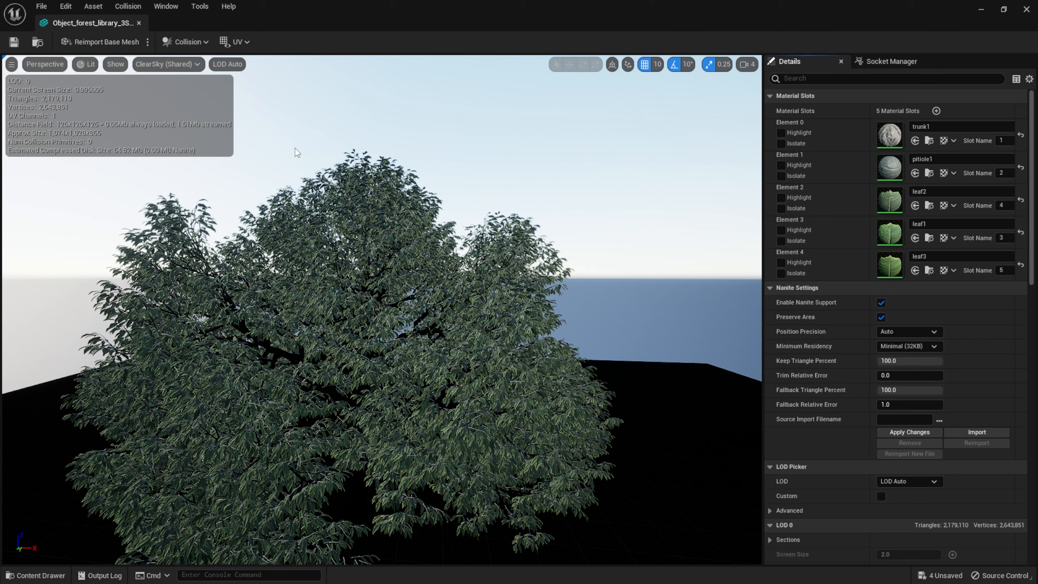
pyautogui.moveTo(1033, 268)
pyautogui.mouseDown()
pyautogui.moveTo(1035, 322)
pyautogui.moveTo(1033, 257)
pyautogui.mouseUp()
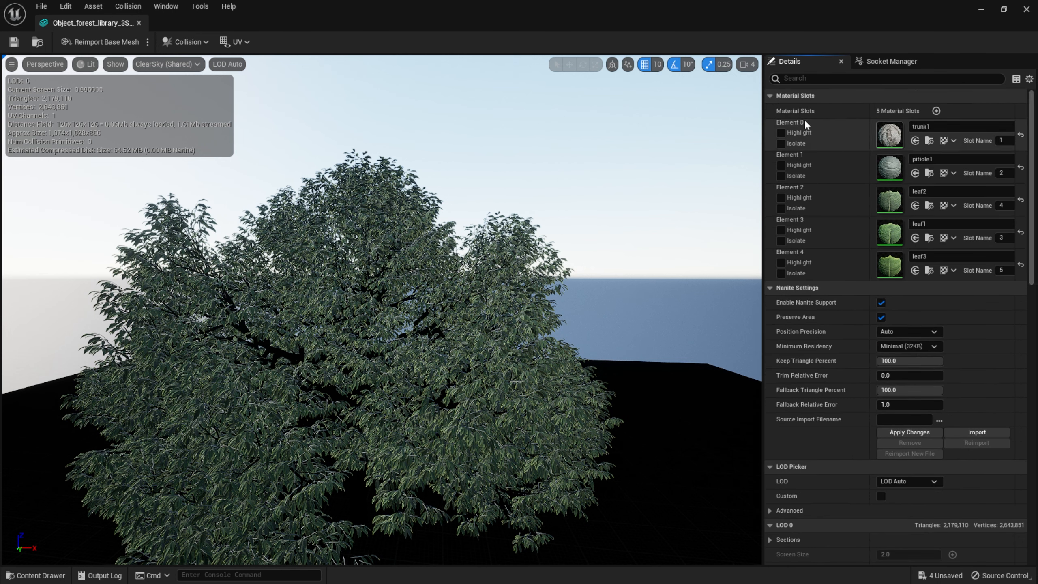
pyautogui.click(14, 42)
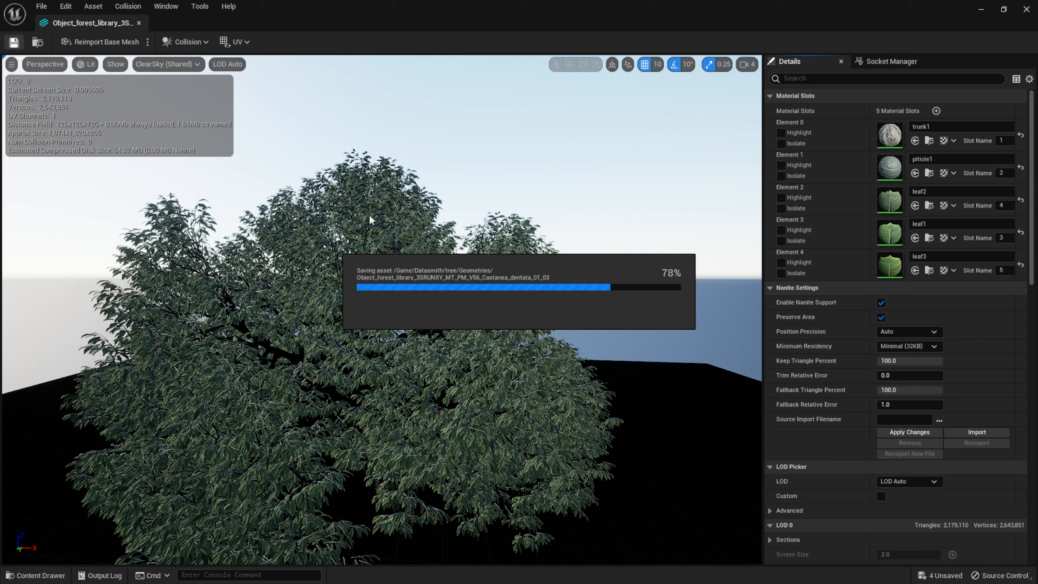
pyautogui.click(139, 23)
pyautogui.click(528, 327)
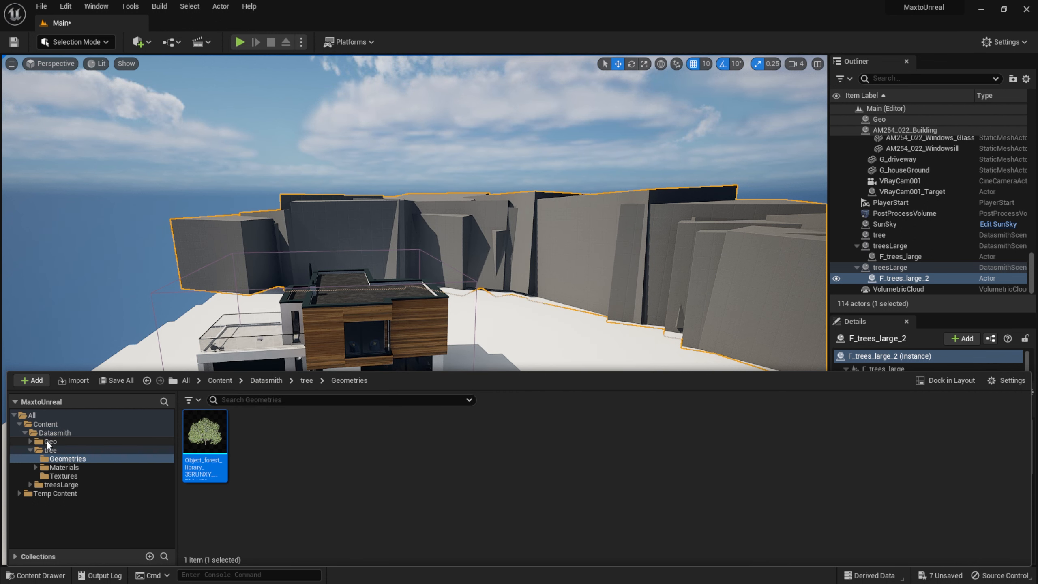
# Step: Browse to the placeholder box mesh in Datasmith/treesLarge/Geometries and save all modified files
pyautogui.click(30, 450)
pyautogui.click(713, 278)
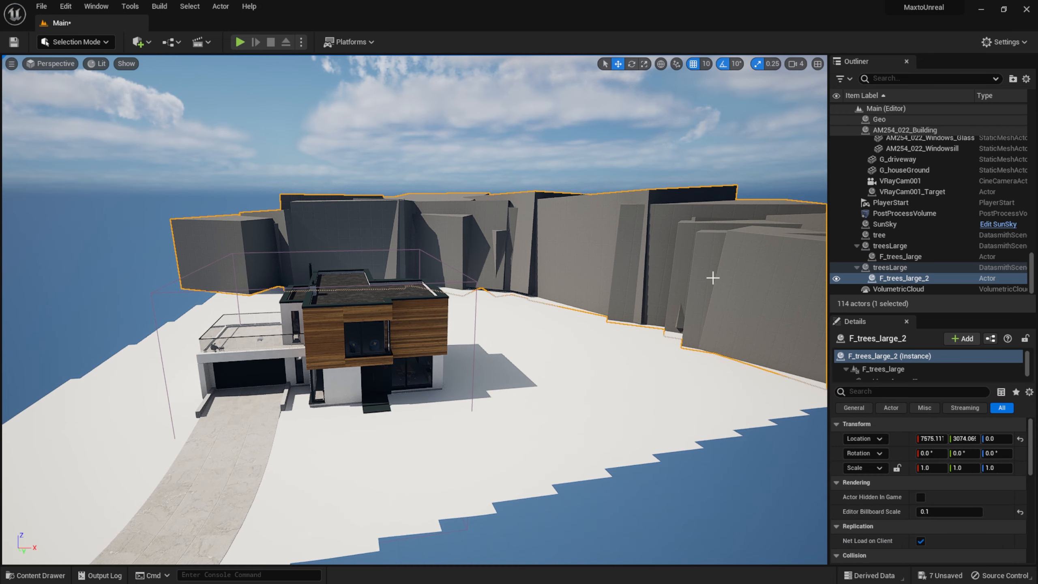
pyautogui.hotkey('ctrl', 'space')
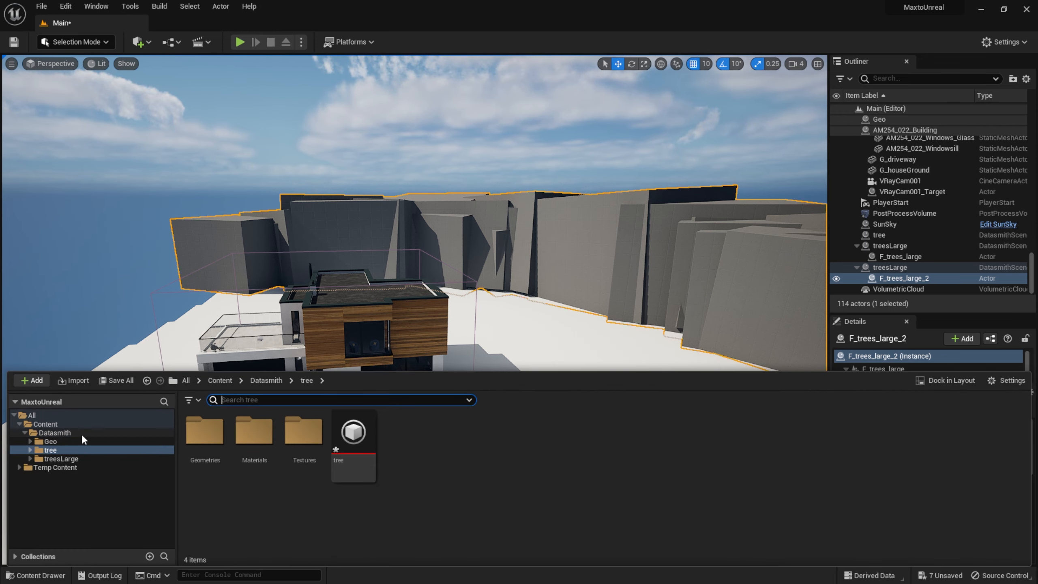
pyautogui.click(30, 459)
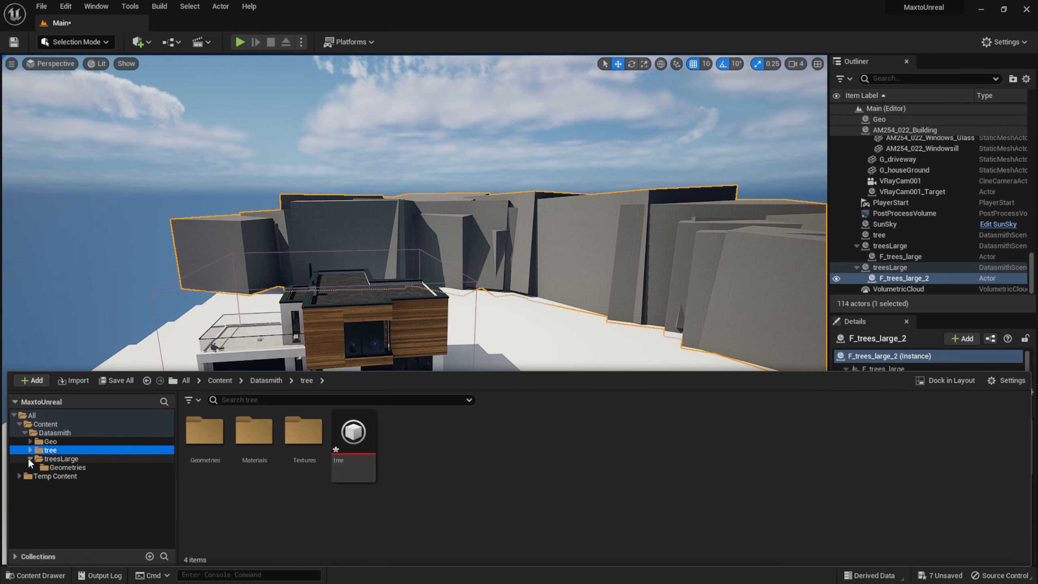
pyautogui.click(54, 469)
pyautogui.moveTo(207, 434)
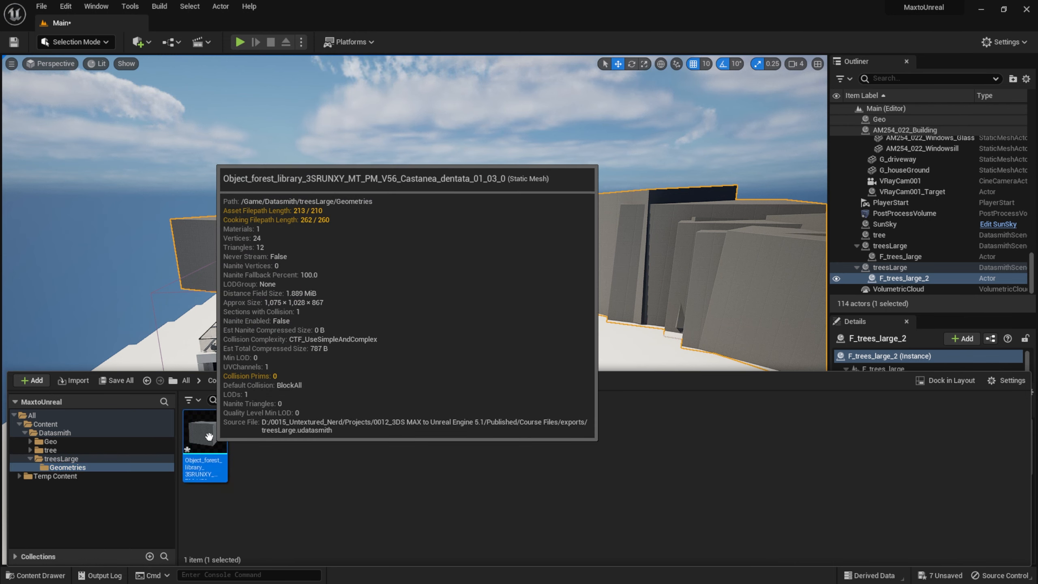
pyautogui.click(42, 8)
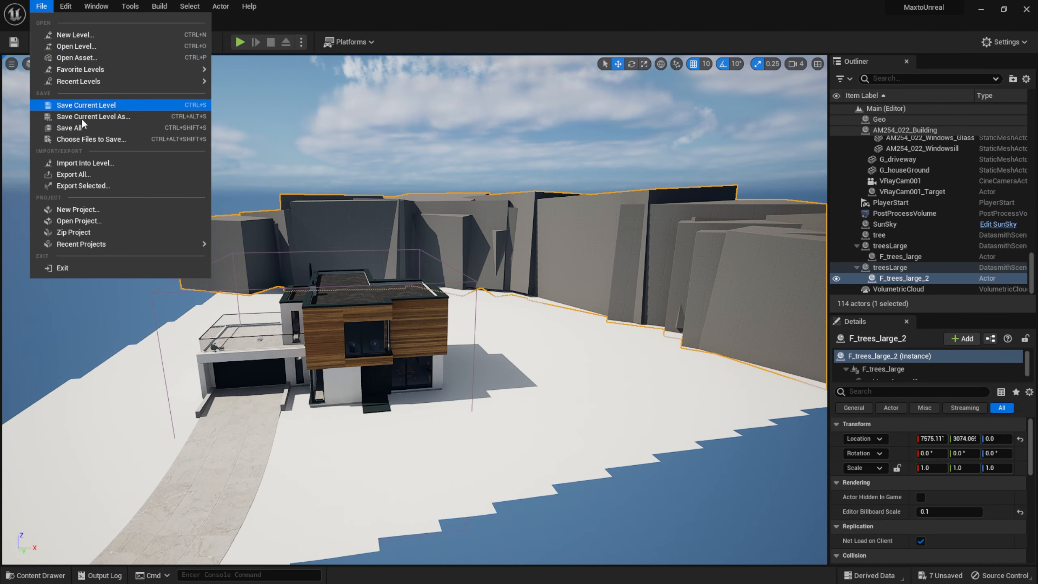
pyautogui.click(80, 135)
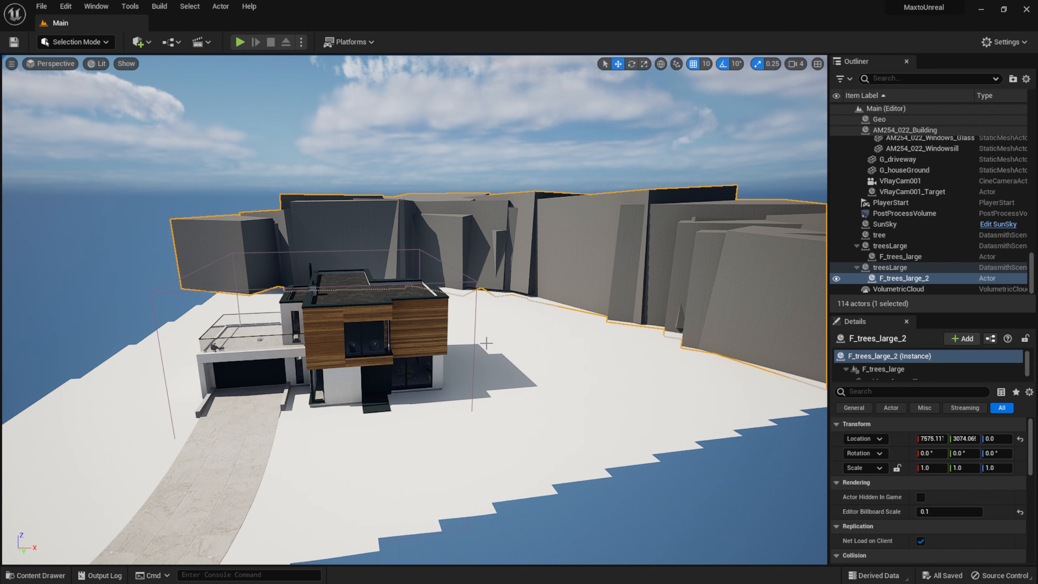
# Step: Paste a copy of the tree mesh into treesLarge/Geometries and save it
pyautogui.hotkey('ctrl', 'space')
pyautogui.click(265, 440)
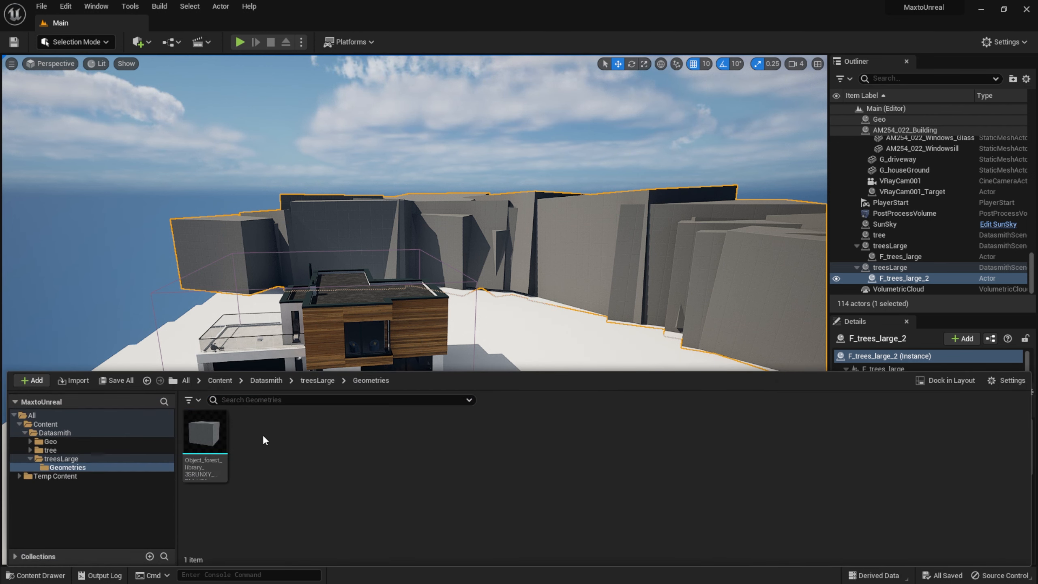
pyautogui.hotkey('ctrl', 'v')
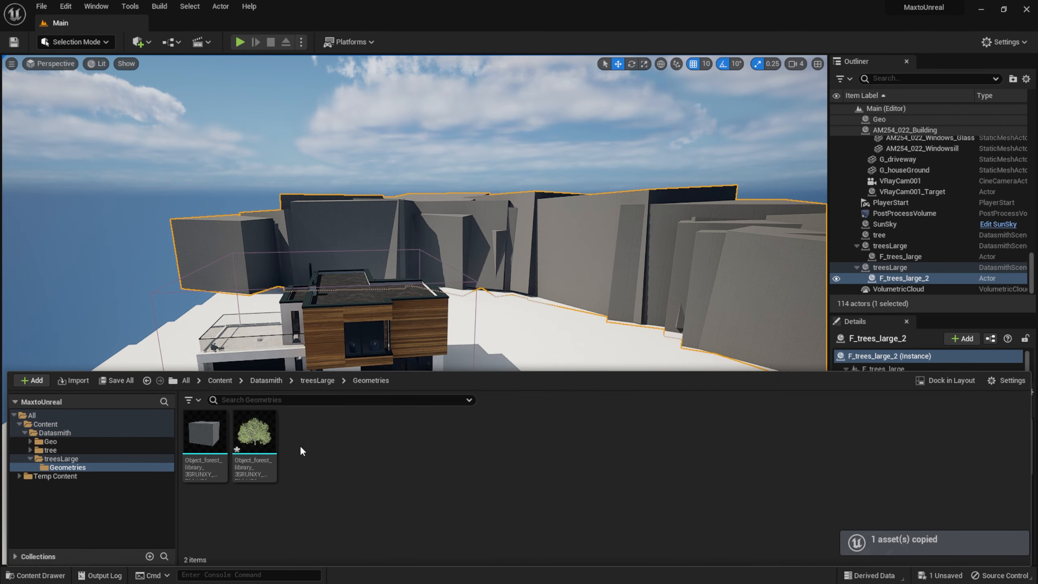
pyautogui.hotkey('ctrl', 's')
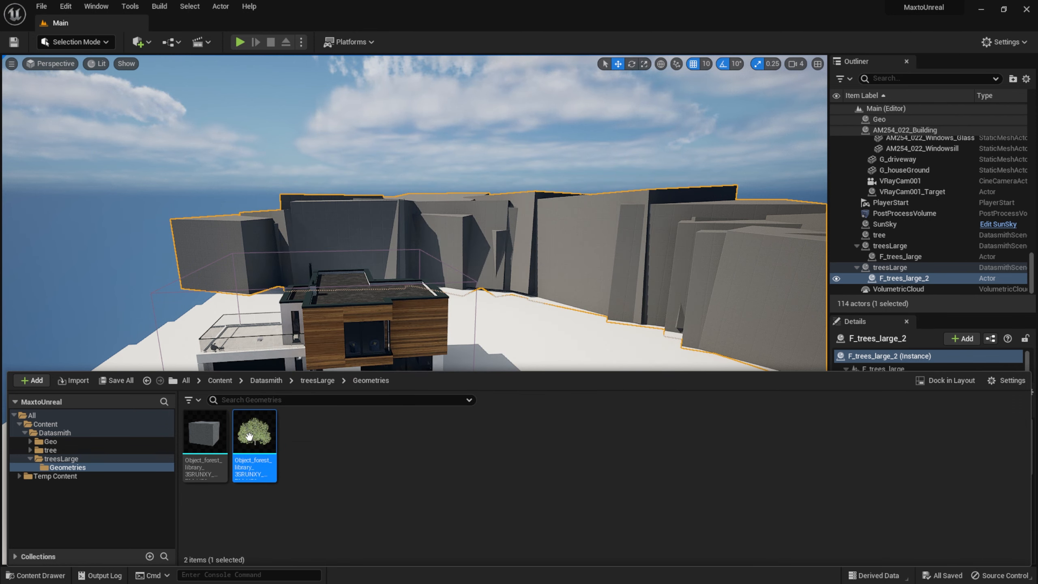
# Step: Rename the copied tree mesh in treesLarge/Geometries as newTree
pyautogui.keyDown('ctrl'); pyautogui.click(207, 437); pyautogui.keyUp('ctrl')
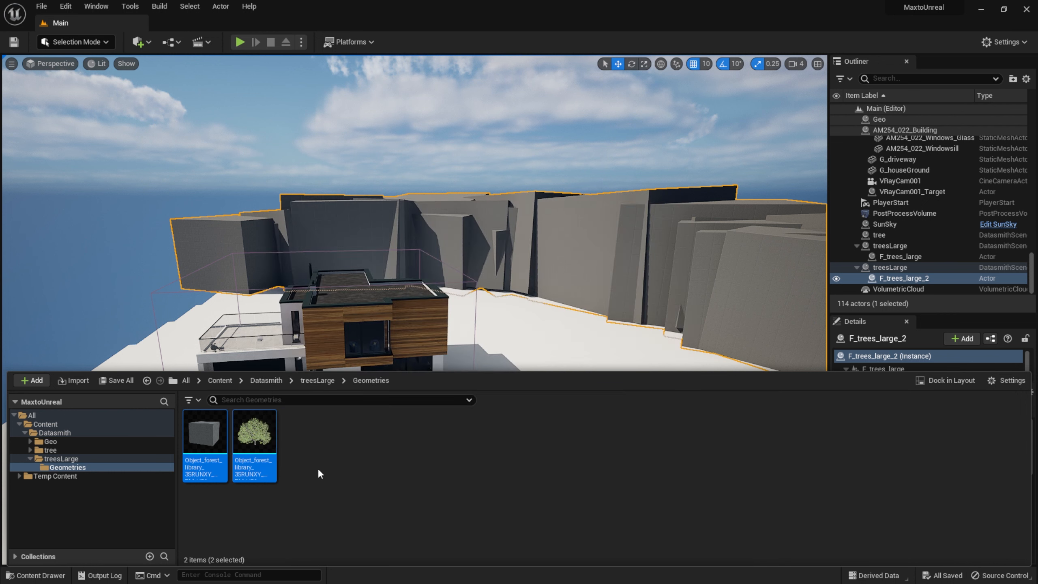
pyautogui.click(262, 461)
pyautogui.click(263, 461)
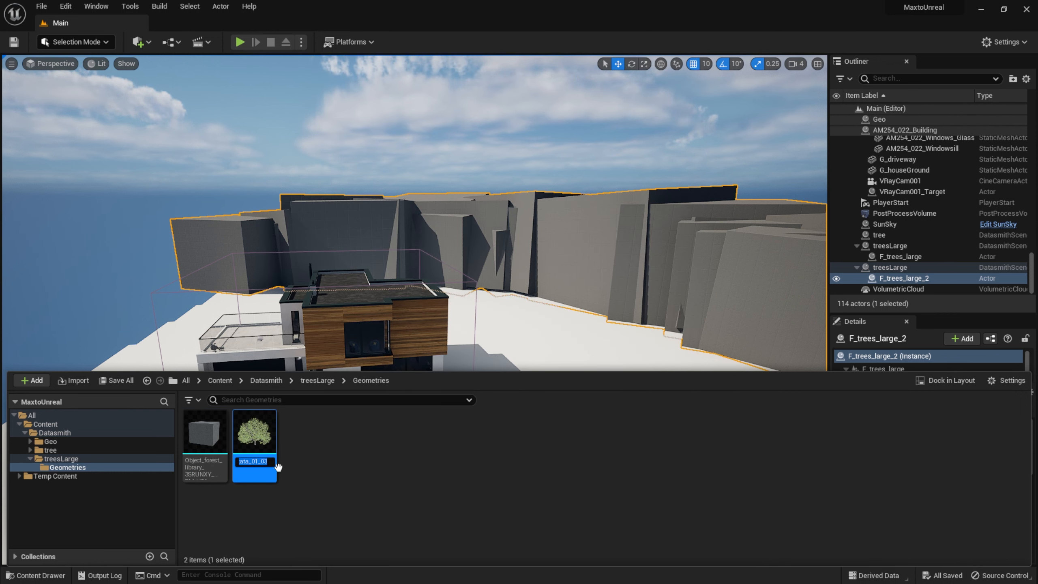
pyautogui.write('newTree')
pyautogui.press('Return')
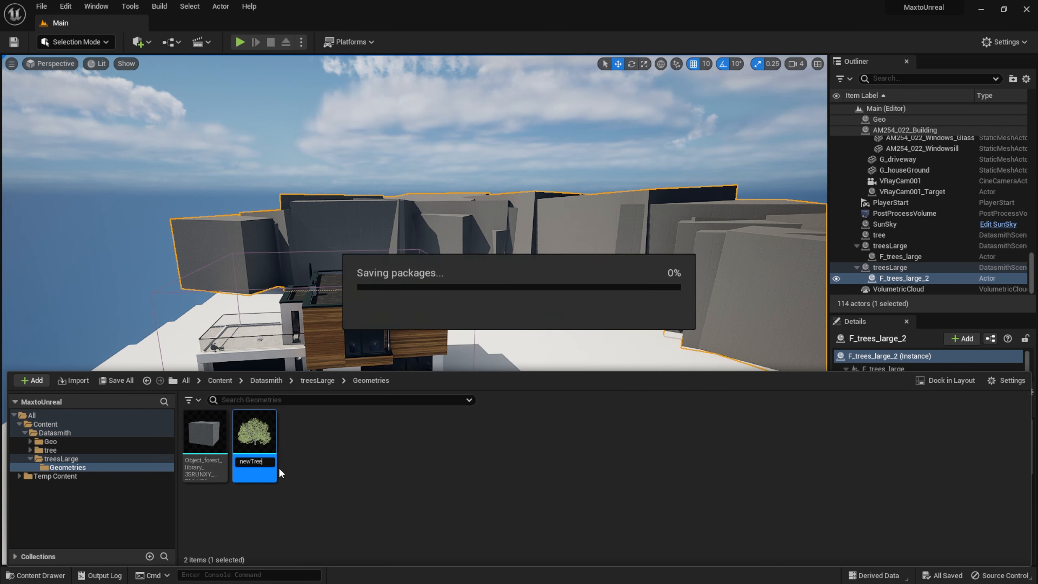
# Step: Replace all references to the placeholder box mesh with newTree, consolidating the two assets and deleting the box mesh
pyautogui.click(258, 462)
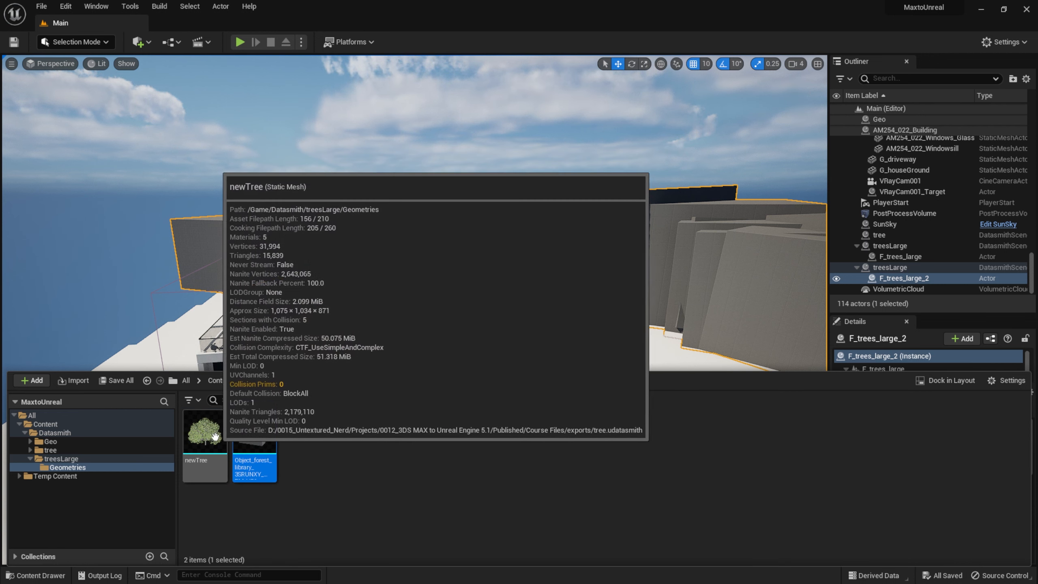
pyautogui.keyDown('ctrl'); pyautogui.click(205, 434); pyautogui.keyUp('ctrl')
pyautogui.rightClick(257, 439)
pyautogui.moveTo(287, 272)
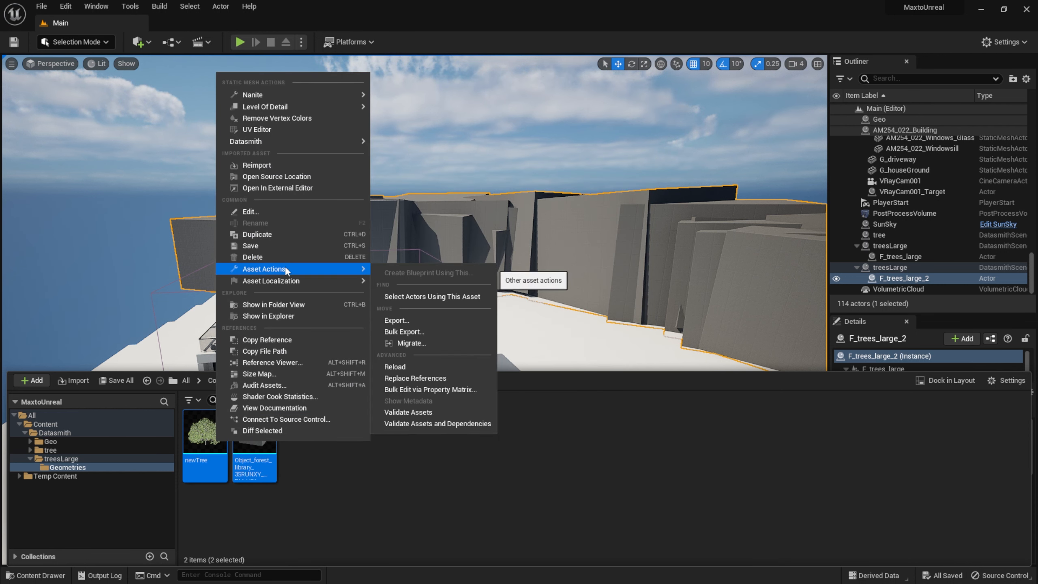
pyautogui.click(430, 380)
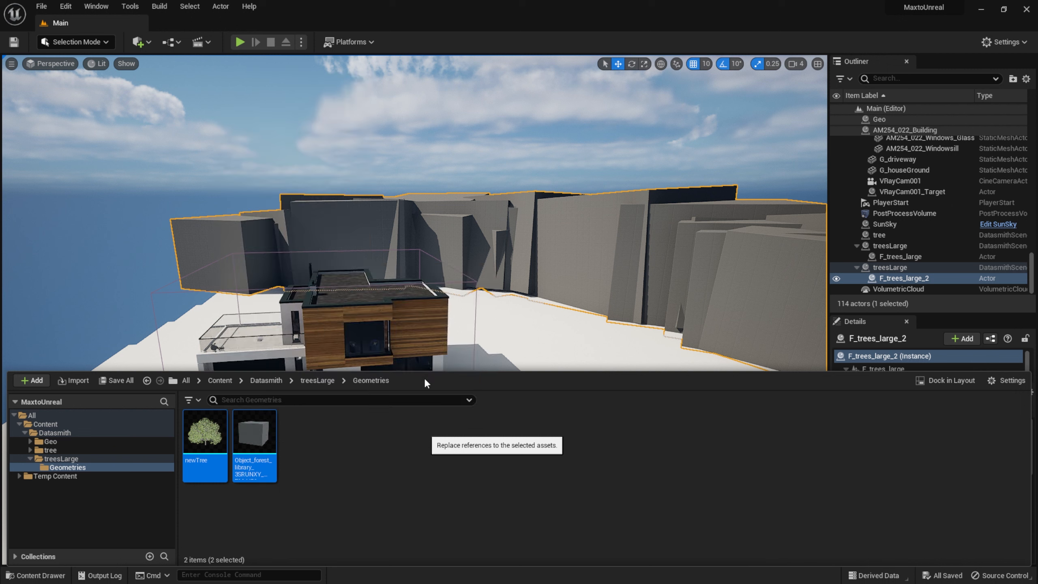
pyautogui.click(362, 259)
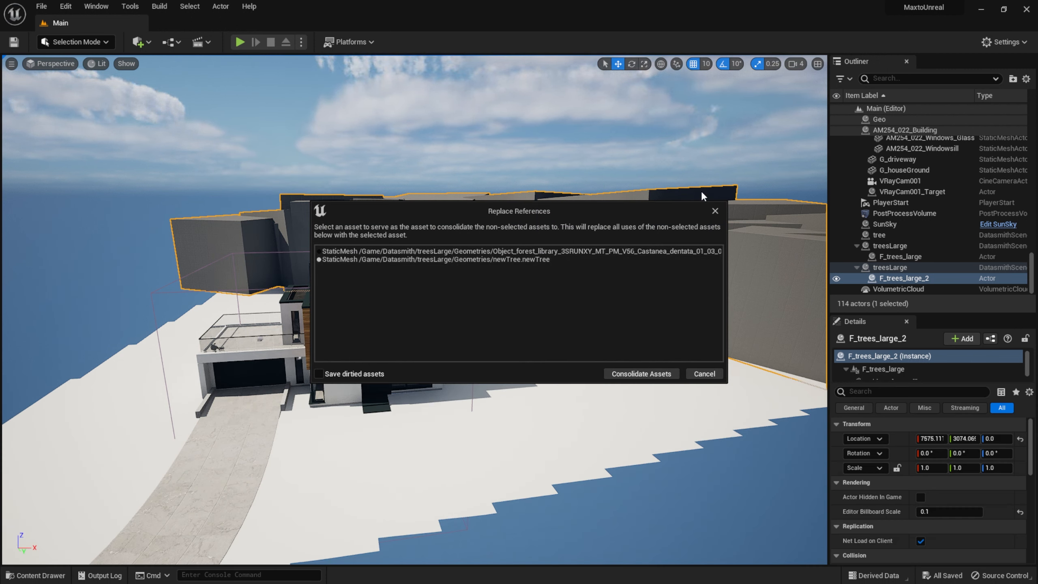
pyautogui.click(644, 373)
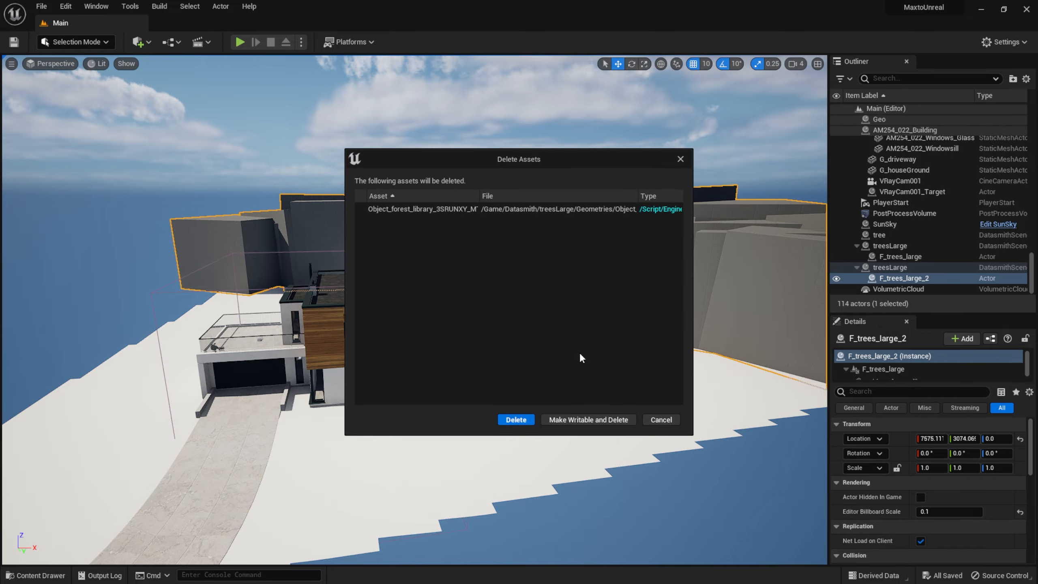
pyautogui.click(516, 420)
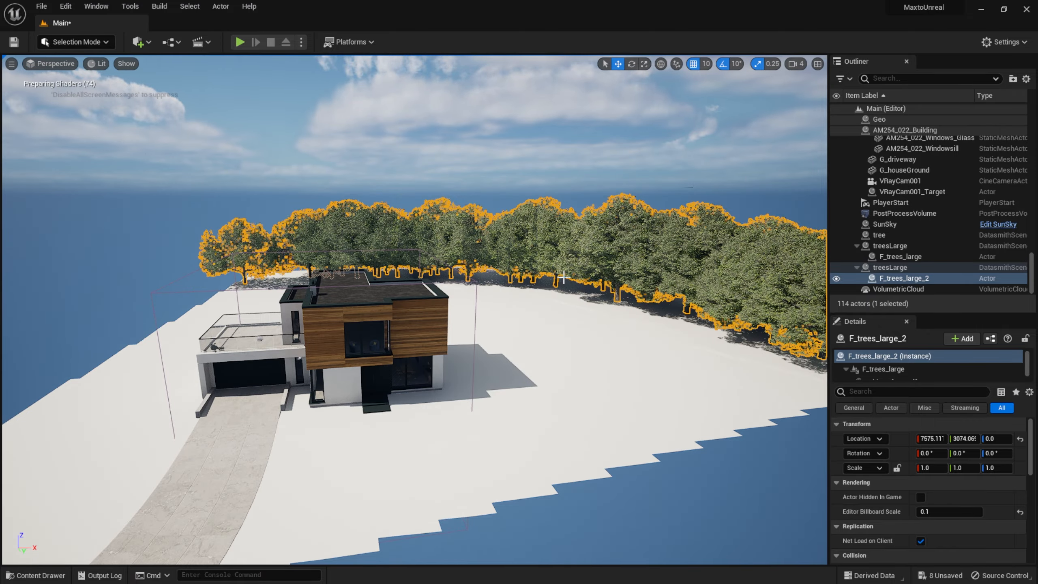
# Step: Examine the row of large trees behind the house from several distances and angles
pyautogui.moveTo(514, 268)
pyautogui.mouseDown(button='right')
pyautogui.moveTo(580, 268)
pyautogui.moveTo(560, 251)
pyautogui.moveTo(551, 257)
pyautogui.moveTo(601, 260)
pyautogui.moveTo(507, 261)
pyautogui.mouseUp(button='right')
pyautogui.press('w')
pyautogui.press('w')
pyautogui.press('s')
pyautogui.press('s')
pyautogui.moveTo(293, 133)
pyautogui.mouseDown(button='right')
pyautogui.moveTo(271, 143)
pyautogui.moveTo(293, 133)
pyautogui.mouseUp(button='right')
pyautogui.press('a')
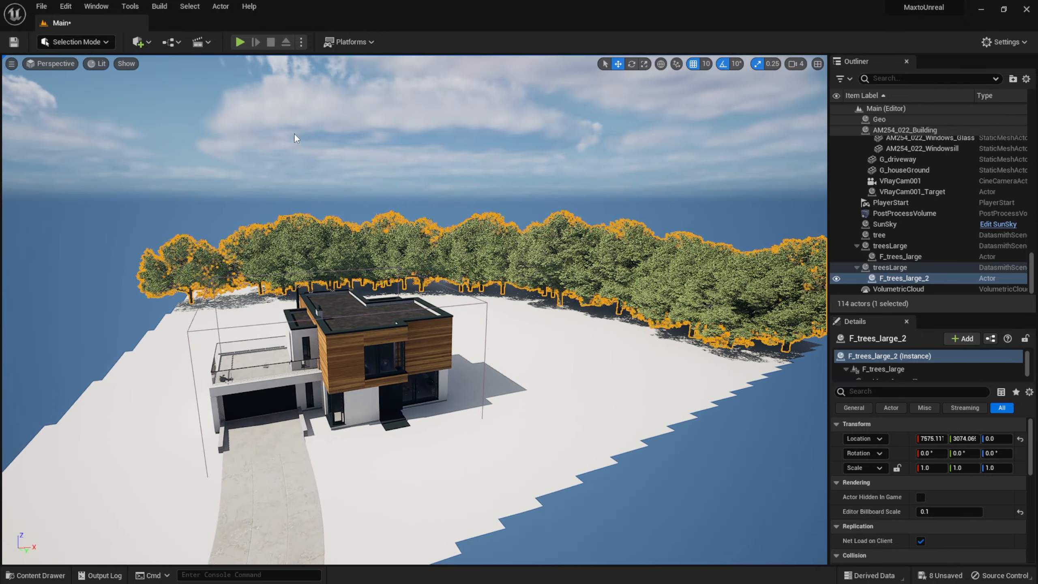
# Step: Display the Nanite Mask visualization and inspect the row of large trees behind the house
pyautogui.click(100, 64)
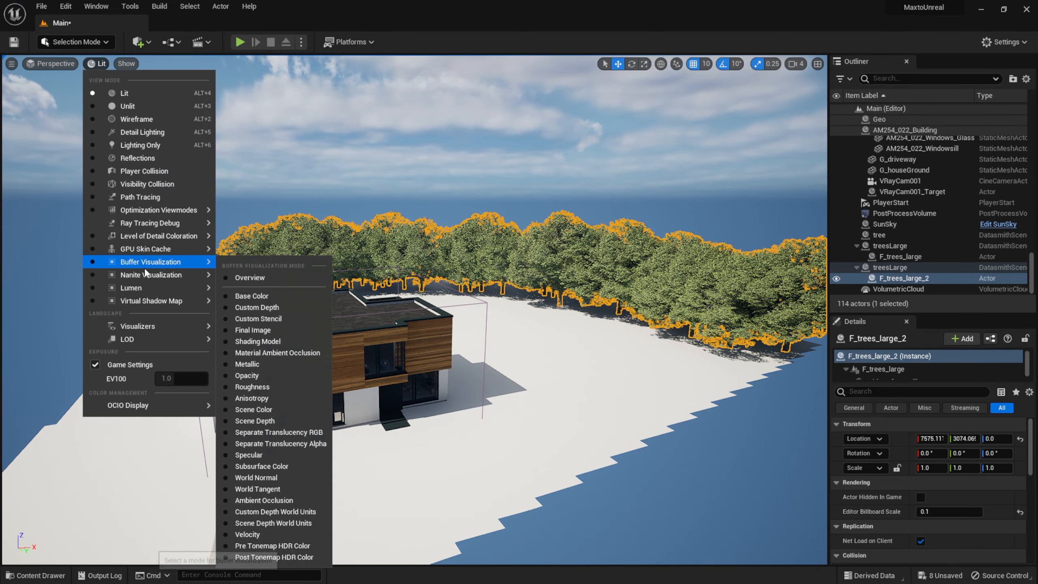
pyautogui.moveTo(146, 275)
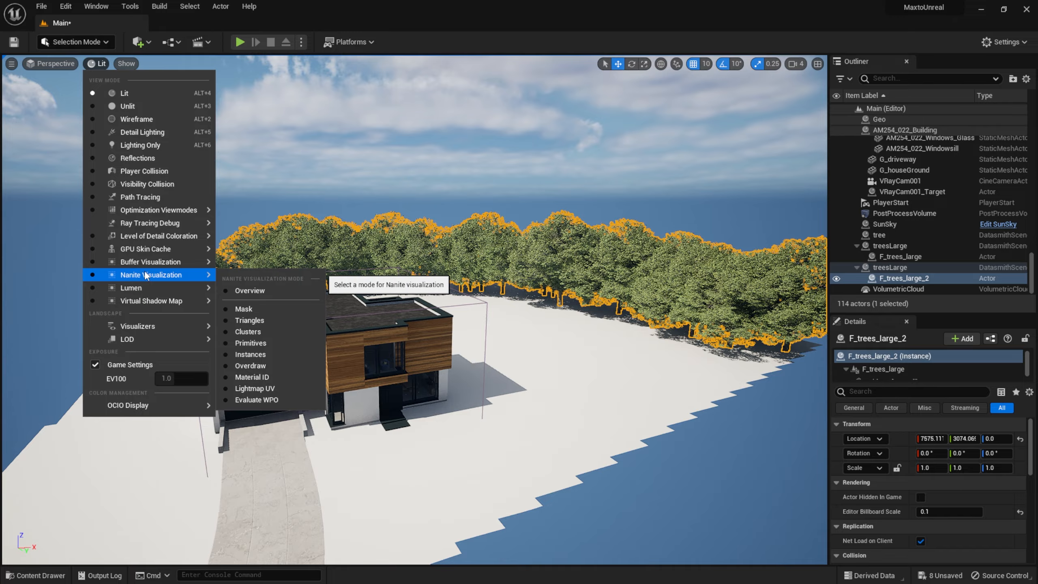
pyautogui.click(250, 310)
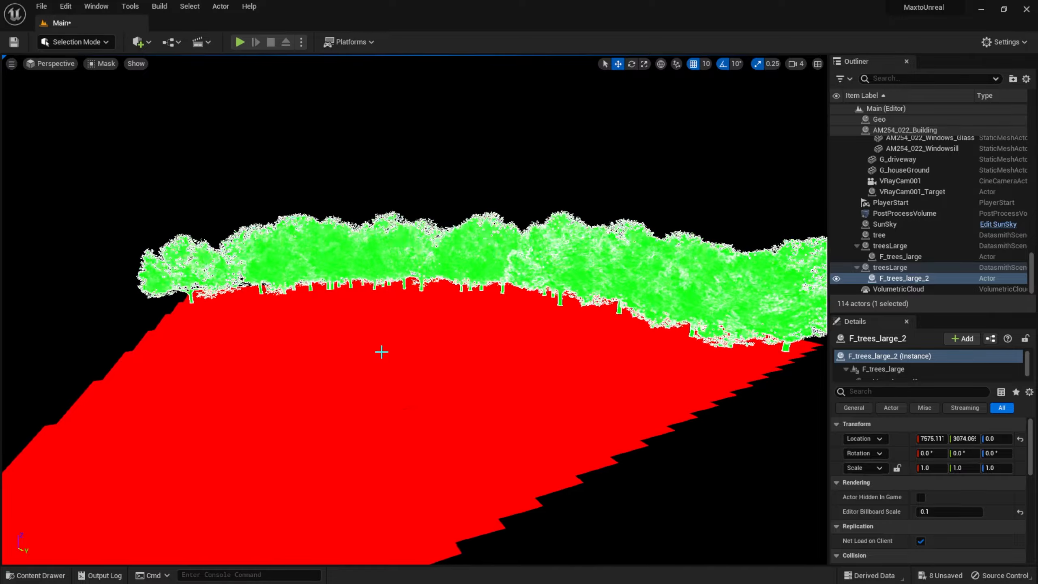
pyautogui.moveTo(378, 339); pyautogui.dragTo(433, 323, button='right')
pyautogui.press('w')
pyautogui.press('w')
pyautogui.press('s')
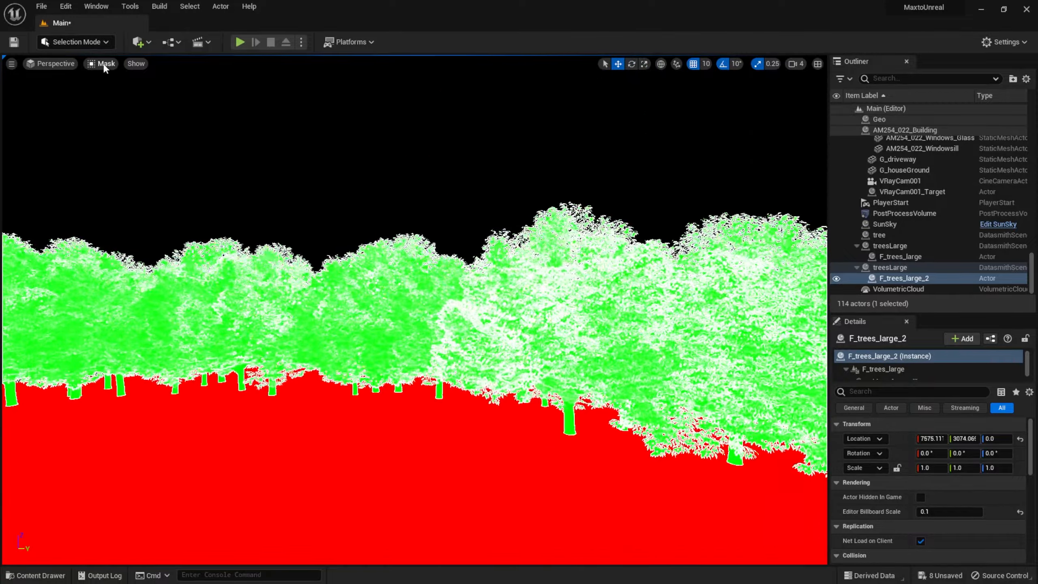
# Step: Display the Nanite Triangles visualization and inspect the tree foliage up close and from far away
pyautogui.click(101, 63)
pyautogui.moveTo(172, 280)
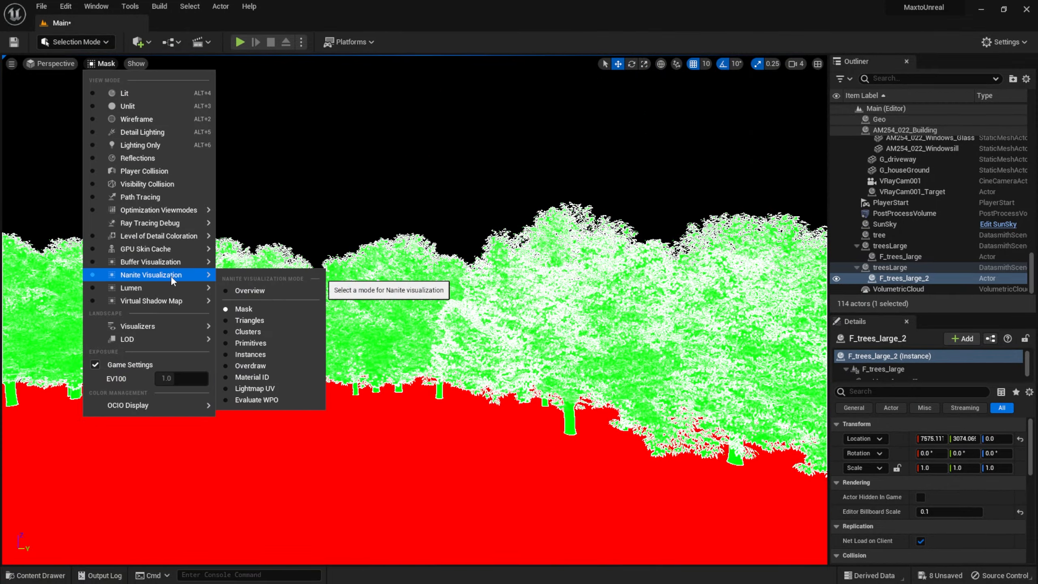
pyautogui.click(249, 321)
pyautogui.press('w')
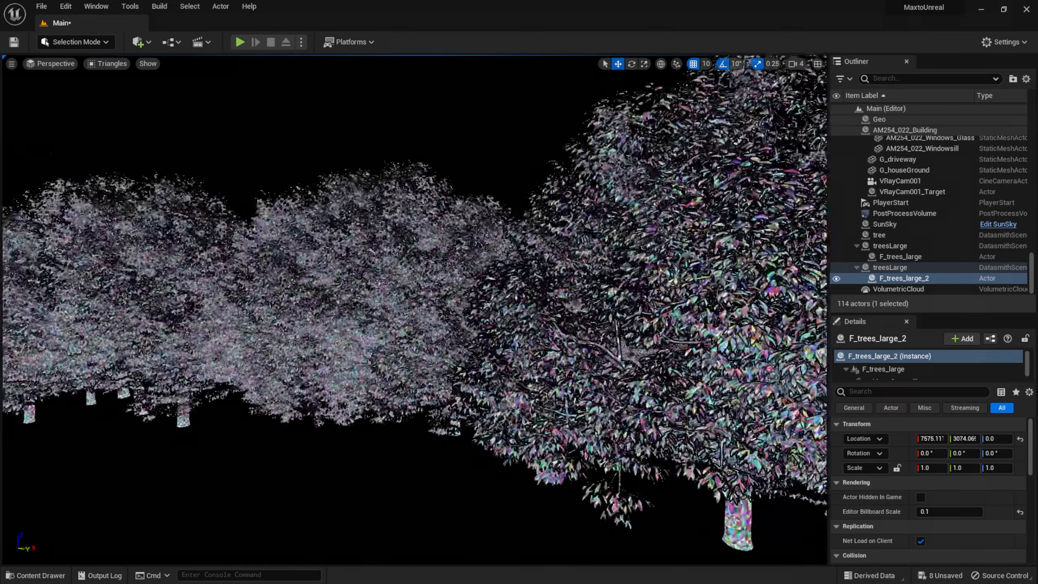
pyautogui.press('s')
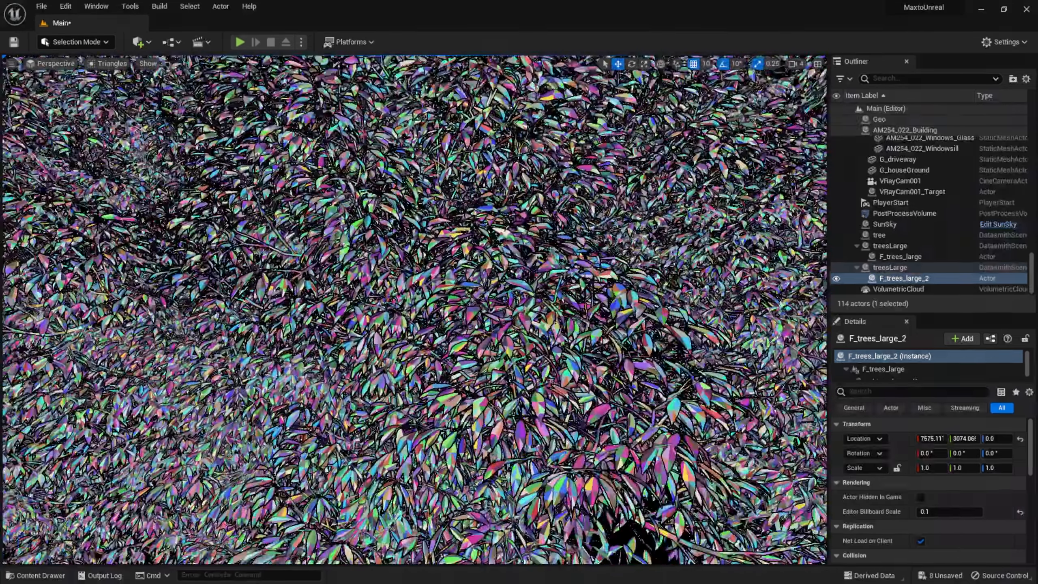
pyautogui.press('s')
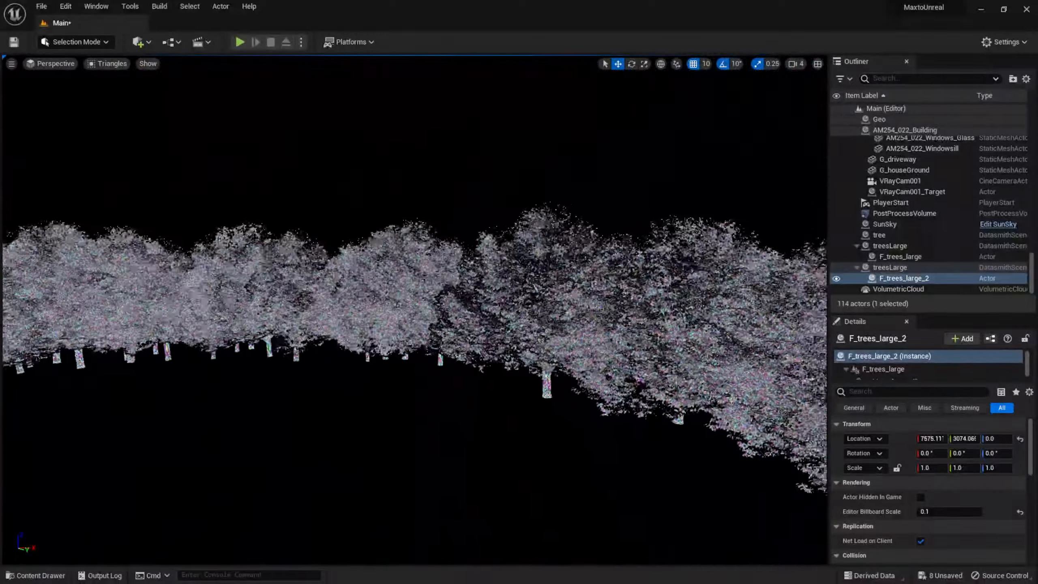
pyautogui.press('s')
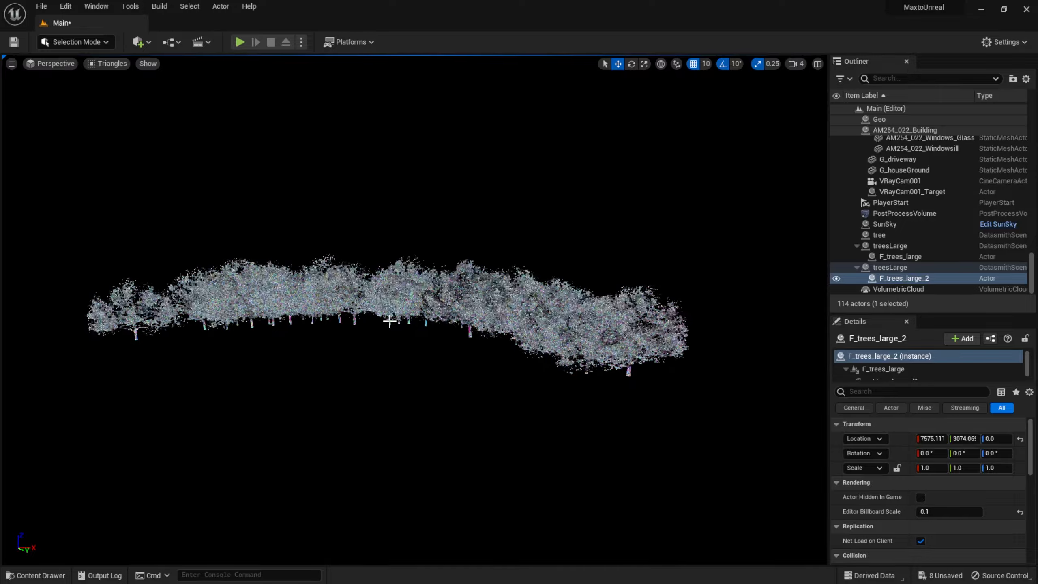
pyautogui.moveTo(189, 299); pyautogui.dragTo(174, 300, button='right')
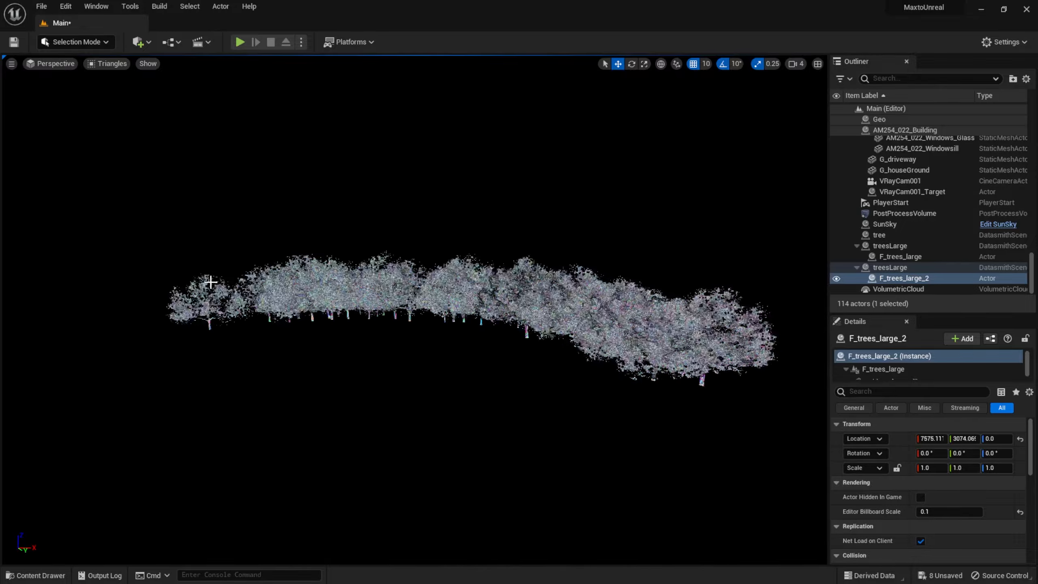
# Step: Return the viewport to Lit mode and deselect the large trees, keeping the house and tree row in view
pyautogui.click(108, 64)
pyautogui.click(123, 92)
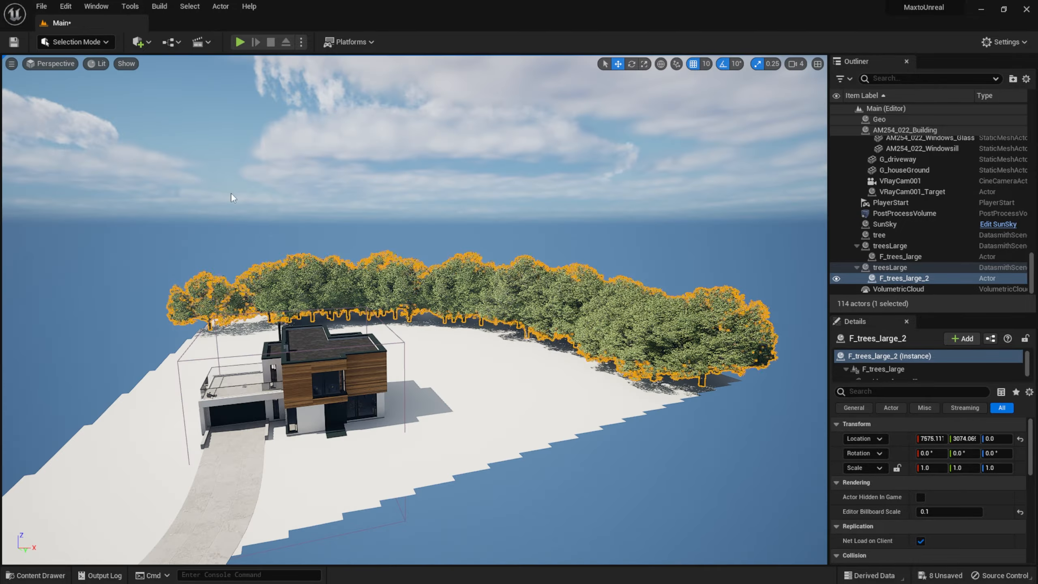
pyautogui.click(236, 242)
pyautogui.press('w')
pyautogui.moveTo(250, 285); pyautogui.dragTo(369, 284, button='right')
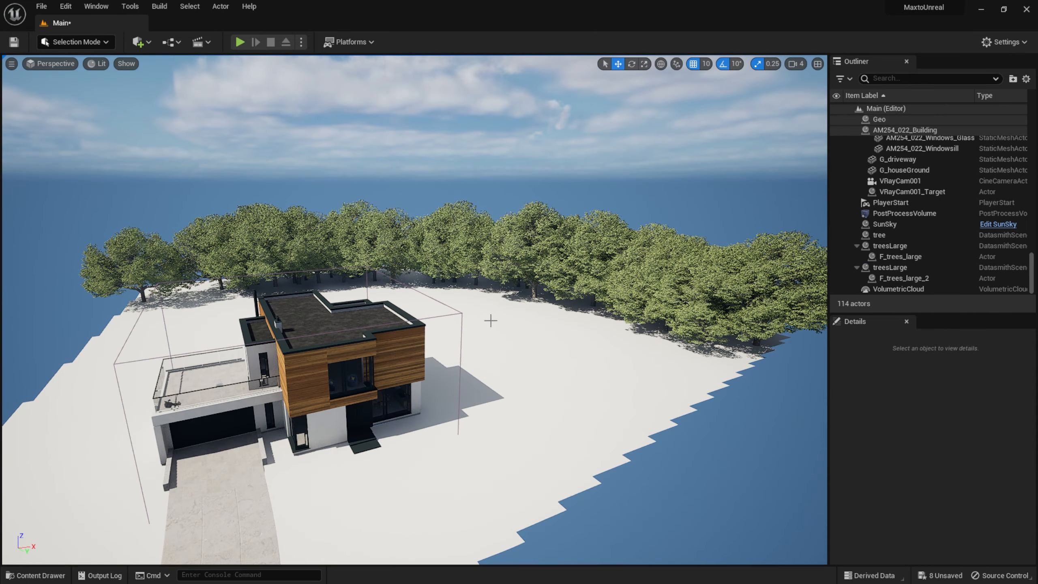
pyautogui.press('a')
pyautogui.moveTo(491, 321); pyautogui.dragTo(481, 338, button='right')
pyautogui.press('s')
pyautogui.press('w')
pyautogui.moveTo(513, 298); pyautogui.dragTo(505, 315, button='right')
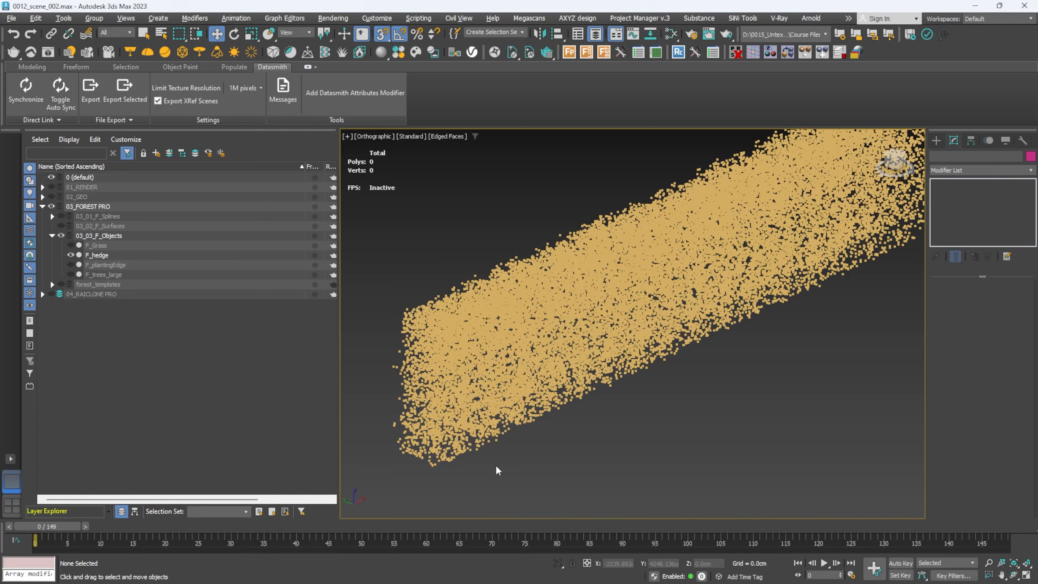
pyautogui.click(524, 300)
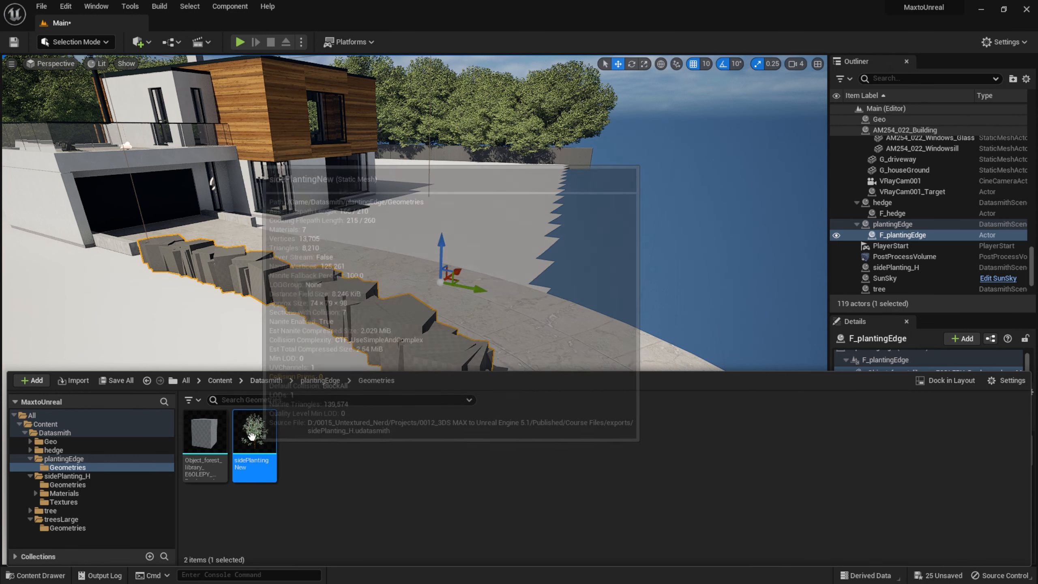
# Step: Replace all references to the Daphne box mesh in plantingEdge/Geometries with sidePlantingNew, consolidating the assets and deleting the box mesh
pyautogui.keyDown('ctrl'); pyautogui.click(201, 438); pyautogui.keyUp('ctrl')
pyautogui.rightClick(201, 439)
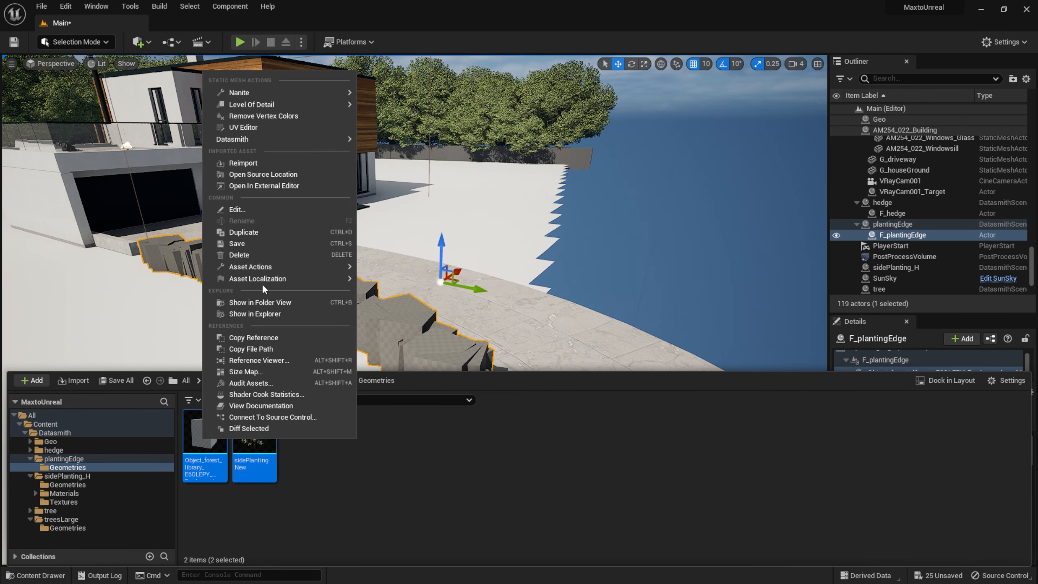
pyautogui.moveTo(271, 268)
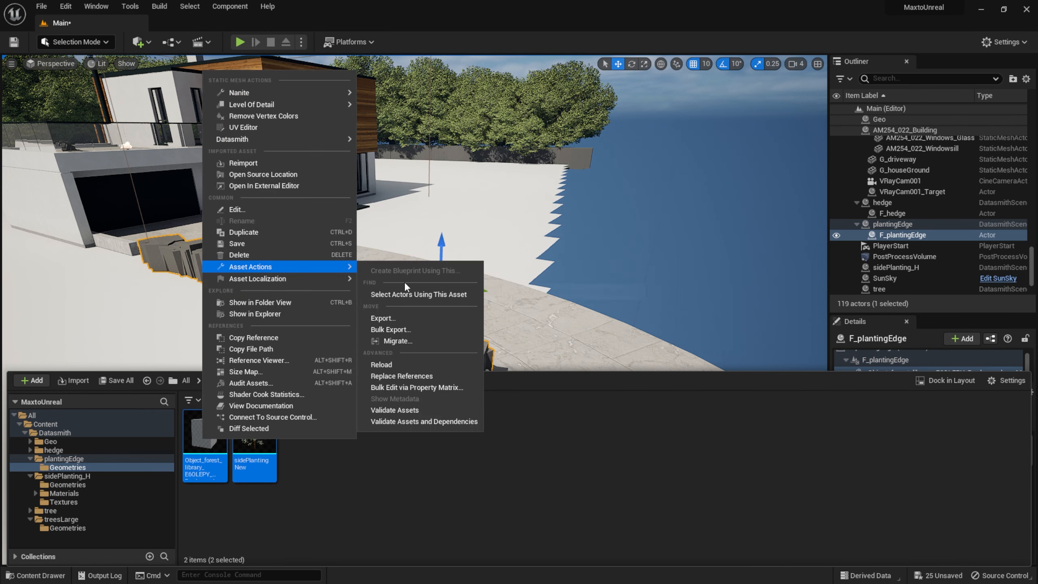
pyautogui.click(413, 376)
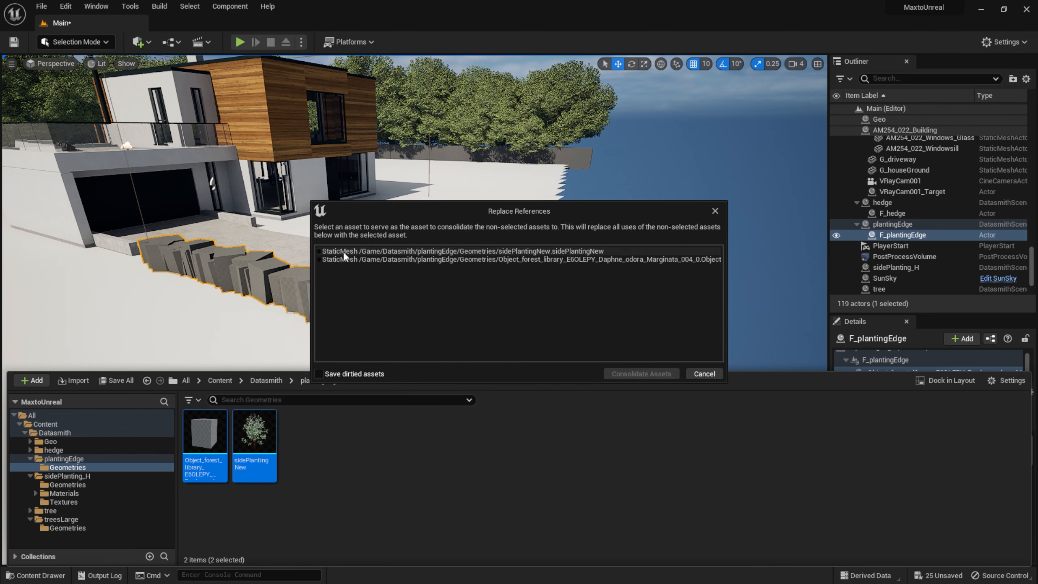
pyautogui.click(319, 251)
pyautogui.click(656, 378)
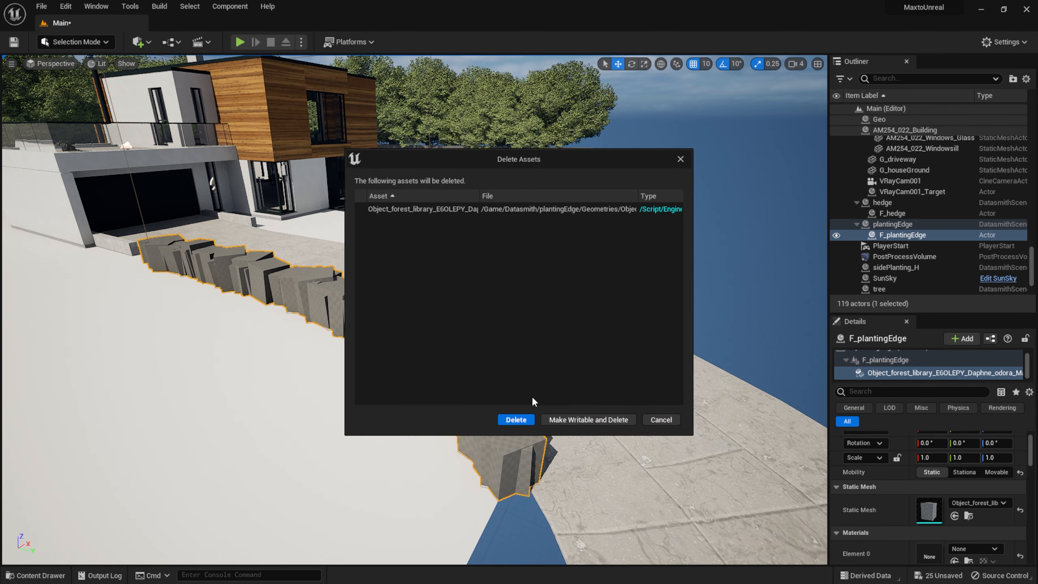
pyautogui.click(510, 419)
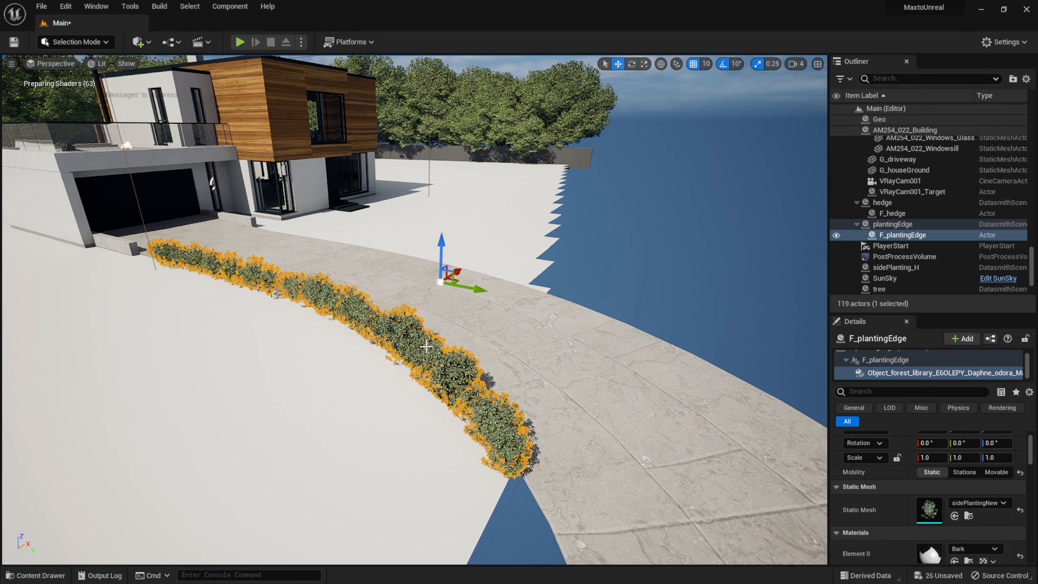
pyautogui.press('w')
pyautogui.moveTo(393, 351); pyautogui.dragTo(382, 343, button='right')
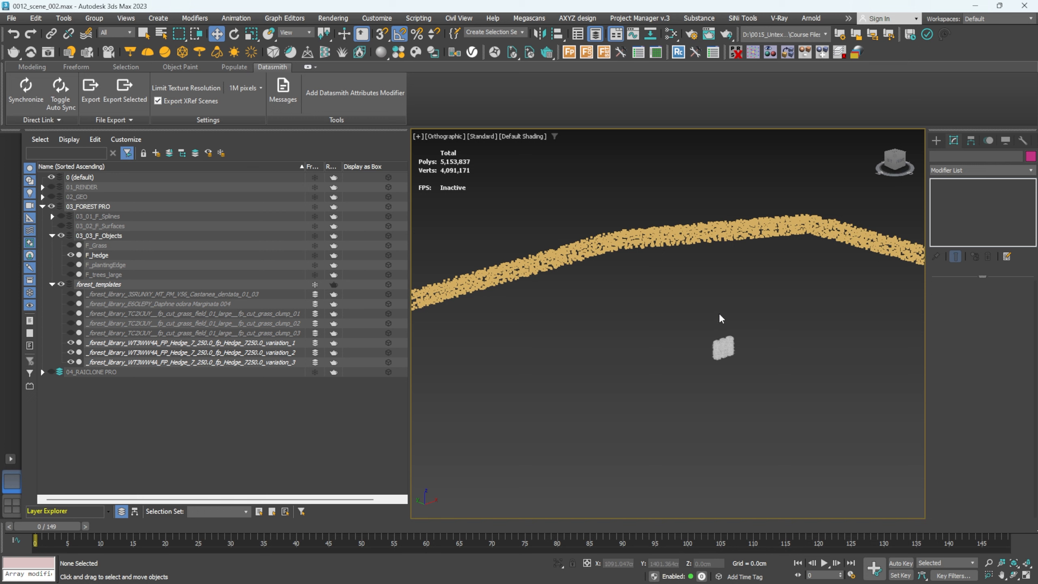
# Step: Examine the geometry items of the F_hedge forest object and its hedge template meshes in 3ds Max, then return to Unreal
pyautogui.scroll(3, 703, 273)
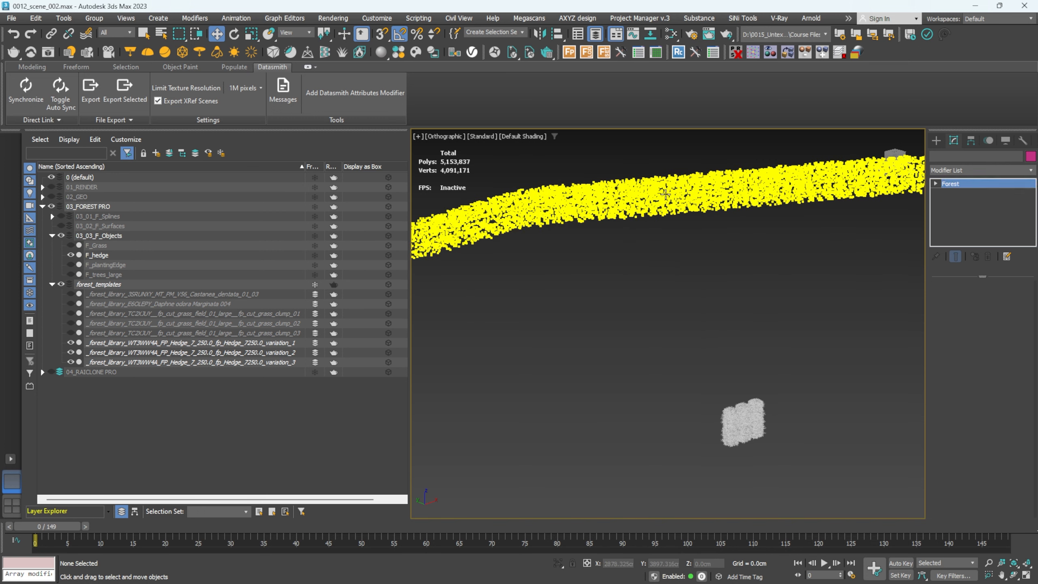
pyautogui.click(920, 215)
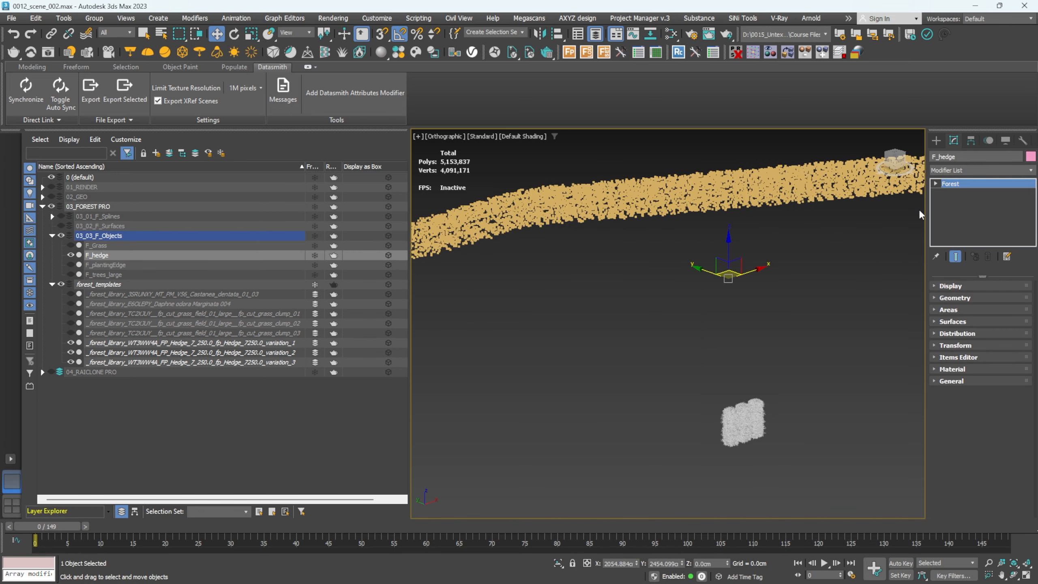
pyautogui.click(954, 298)
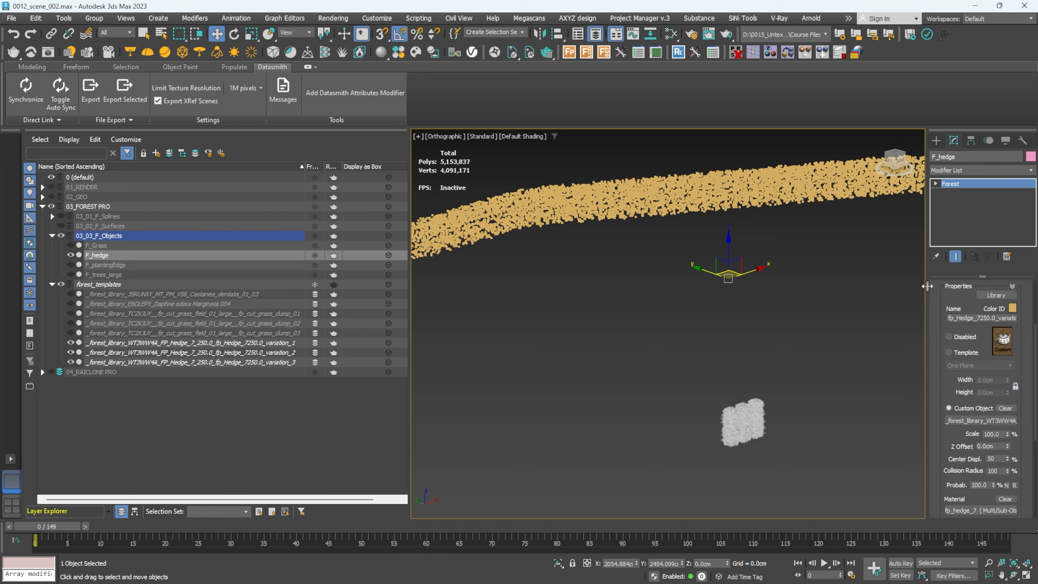
pyautogui.moveTo(928, 285); pyautogui.dragTo(878, 283)
pyautogui.scroll(3, 912, 302)
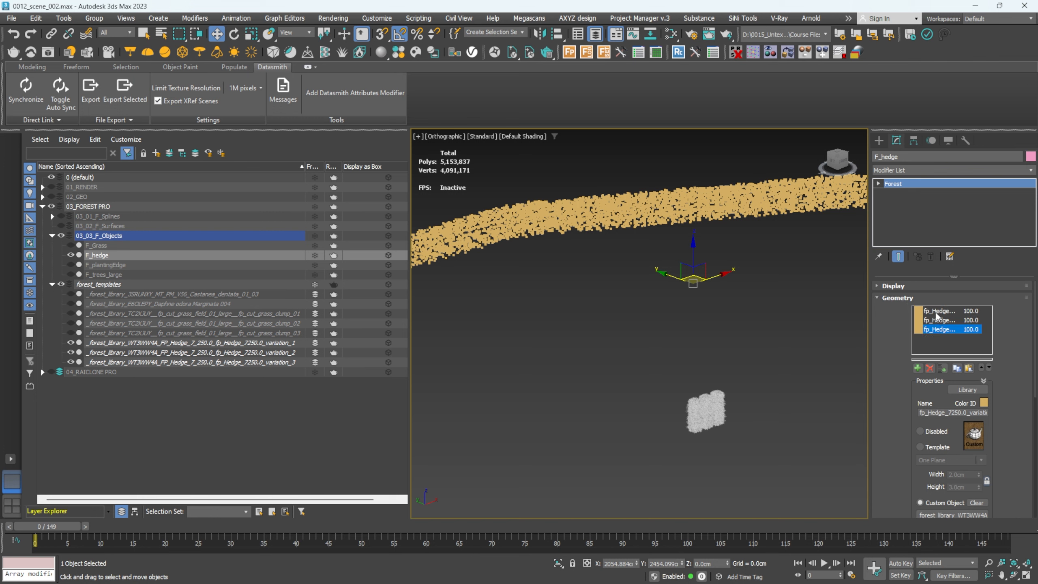
pyautogui.click(937, 321)
pyautogui.click(938, 330)
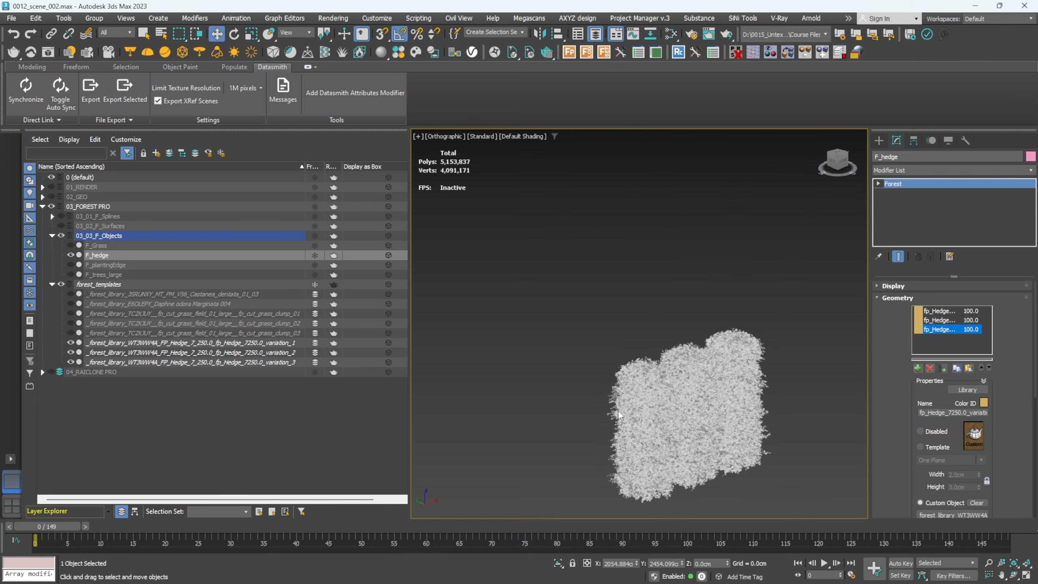
pyautogui.scroll(4, 690, 386)
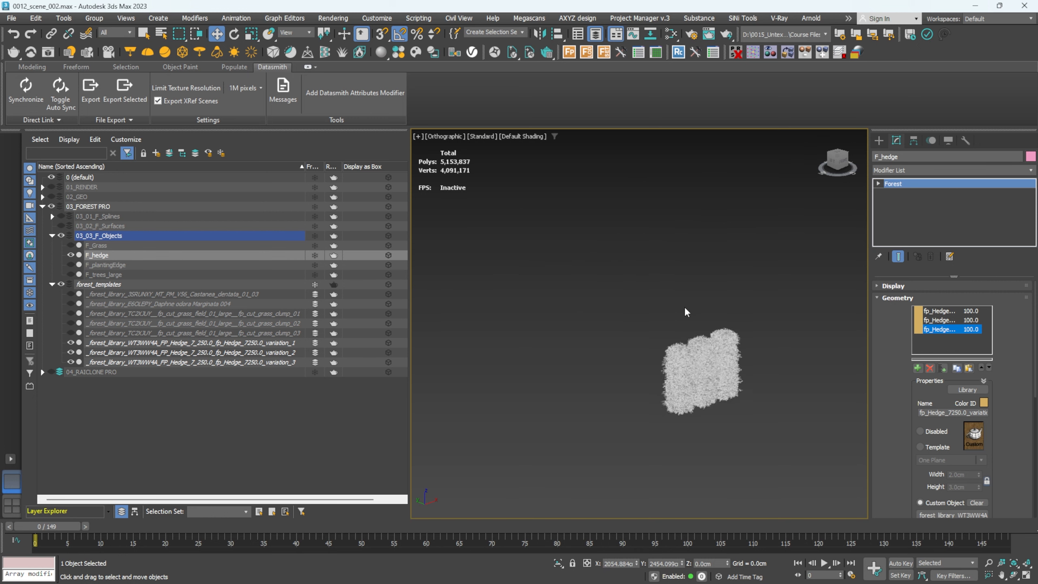
pyautogui.click(975, 5)
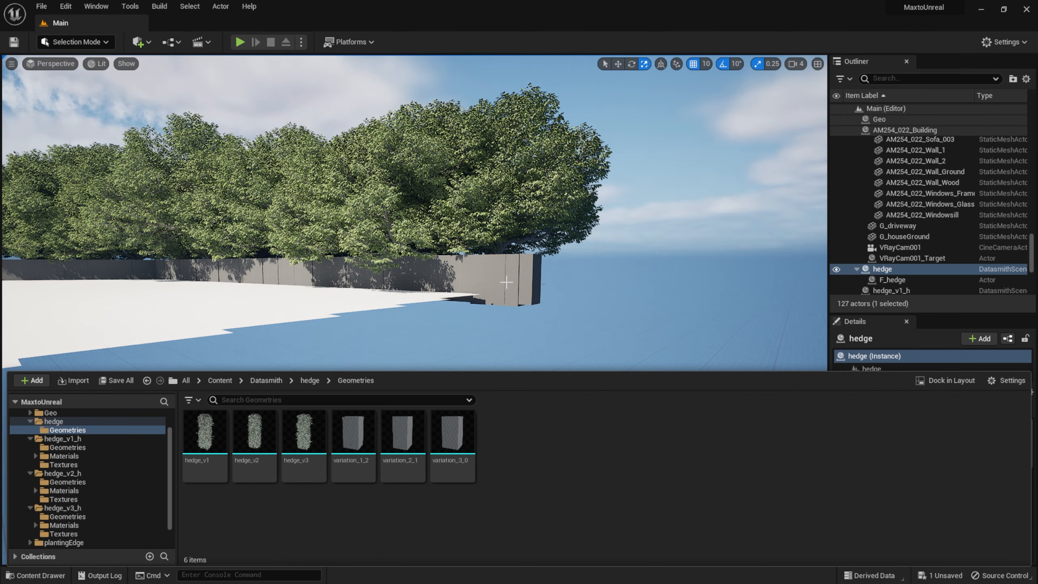
# Step: Select F_hedge in the level and compare its box placeholders with the hedge and variation meshes in hedge/Geometries
pyautogui.click(530, 278)
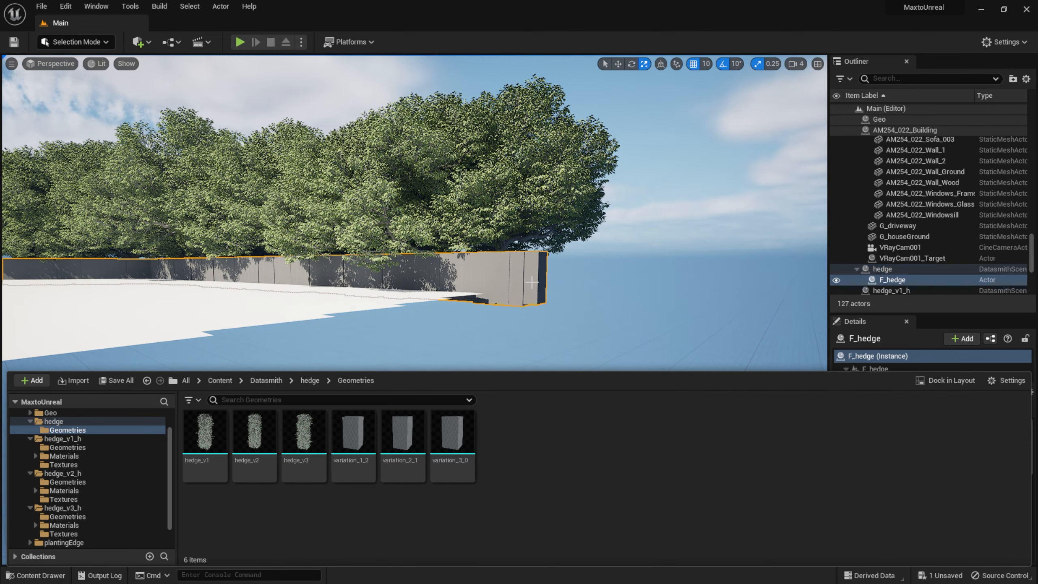
pyautogui.scroll(3, 535, 274)
pyautogui.moveTo(540, 269)
pyautogui.mouseDown(button='right')
pyautogui.moveTo(559, 259)
pyautogui.moveTo(562, 284)
pyautogui.moveTo(561, 271)
pyautogui.mouseUp(button='right')
pyautogui.press('w')
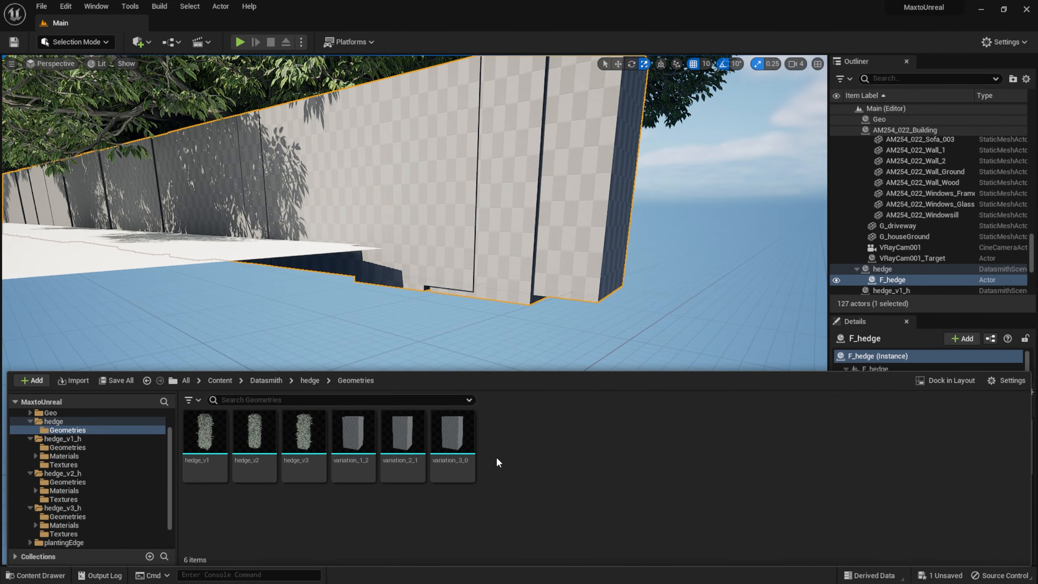
pyautogui.moveTo(204, 433)
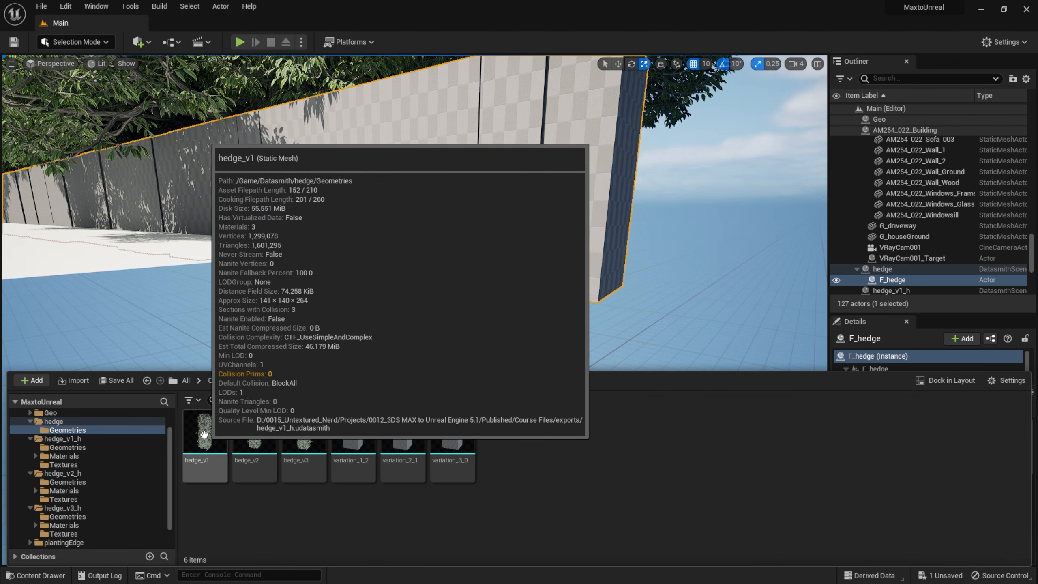
pyautogui.moveTo(393, 443)
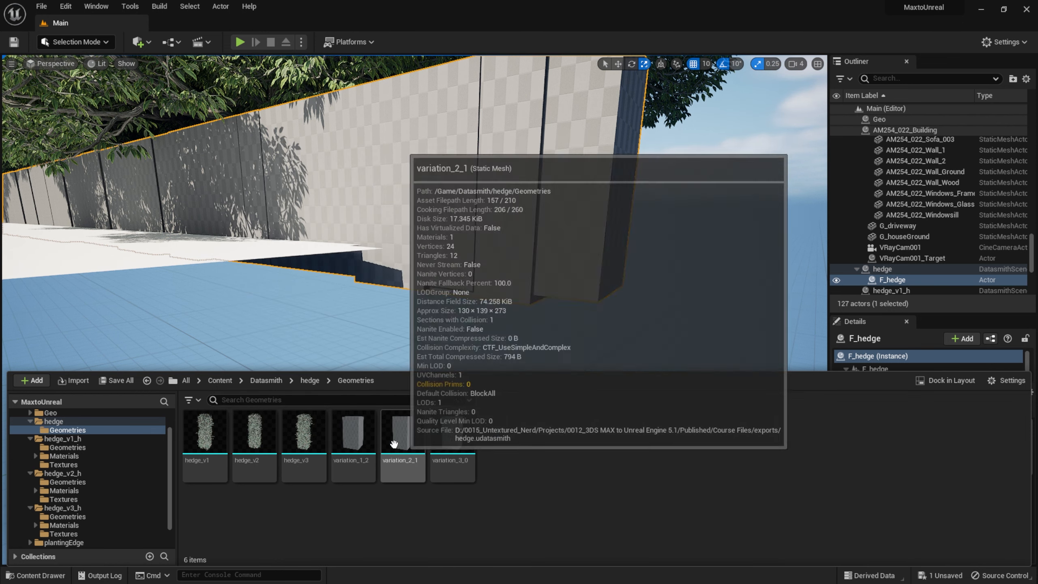
pyautogui.moveTo(299, 434)
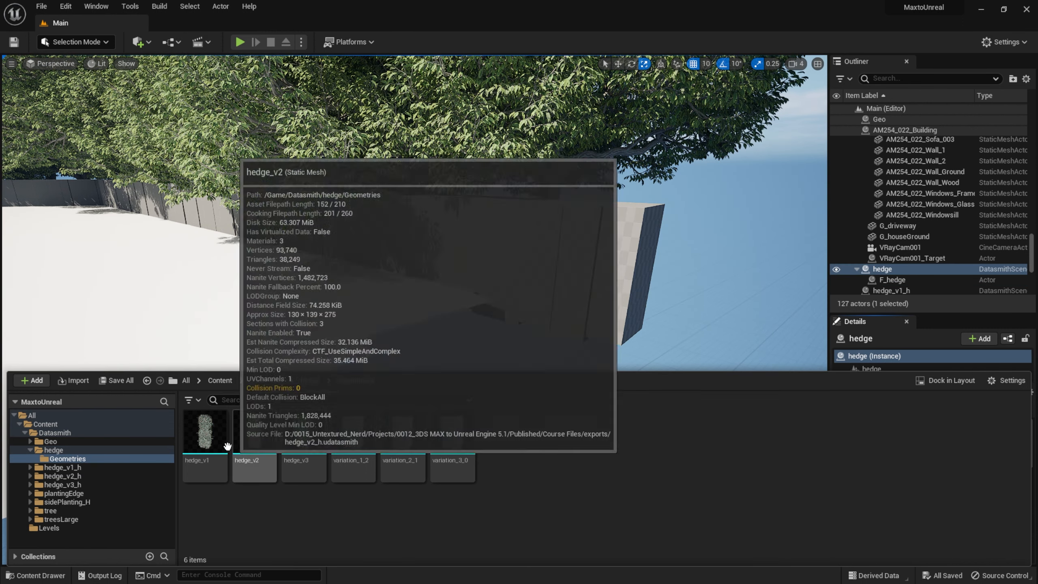
# Step: Replace all references to variation_1_2 in hedge/Geometries with hedge_v1, consolidating the assets and deleting the box mesh
pyautogui.click(204, 432)
pyautogui.keyDown('ctrl'); pyautogui.click(367, 443); pyautogui.keyUp('ctrl')
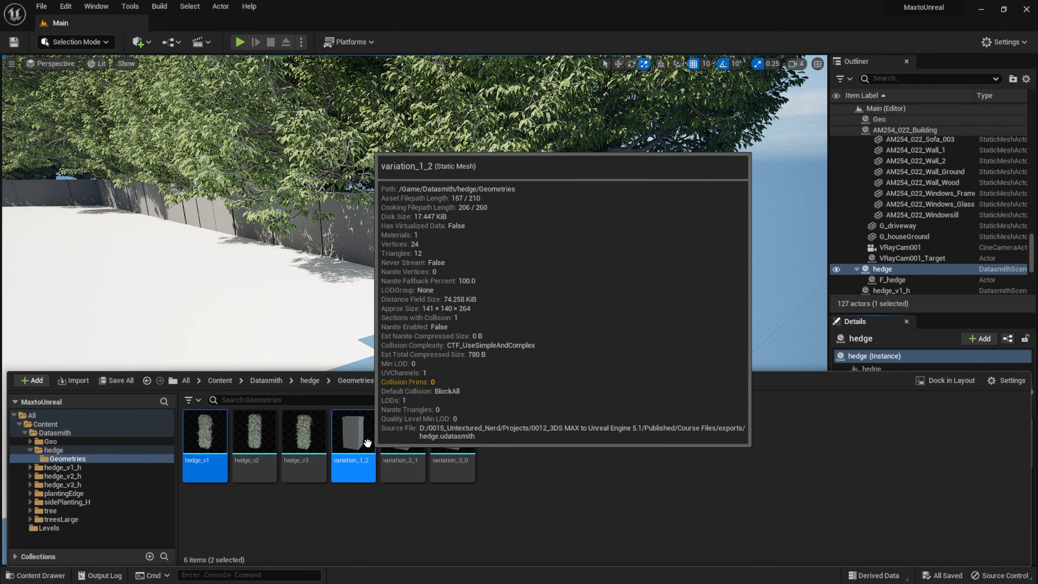
pyautogui.rightClick(367, 444)
pyautogui.moveTo(449, 263)
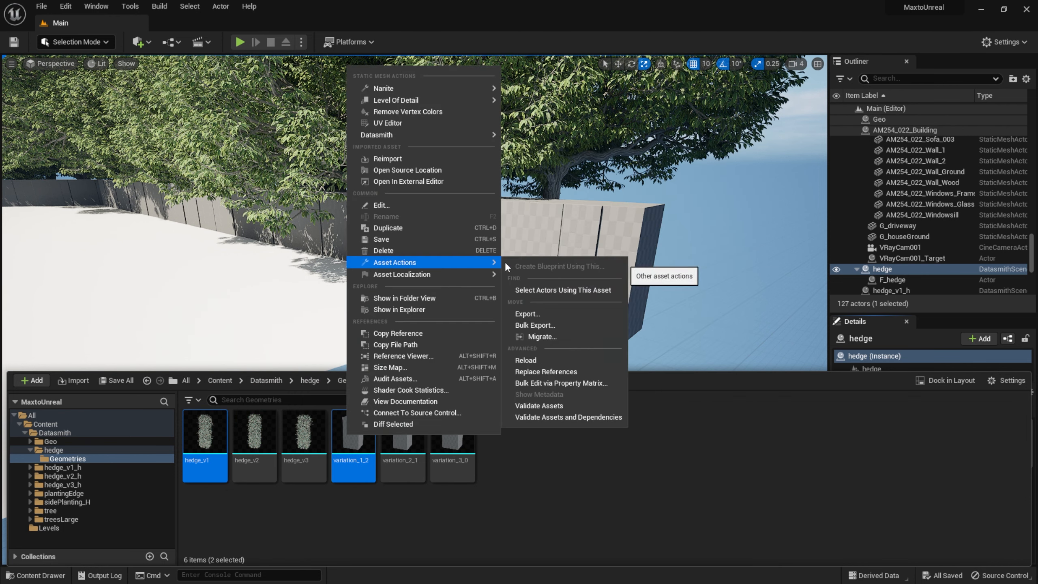
pyautogui.click(546, 371)
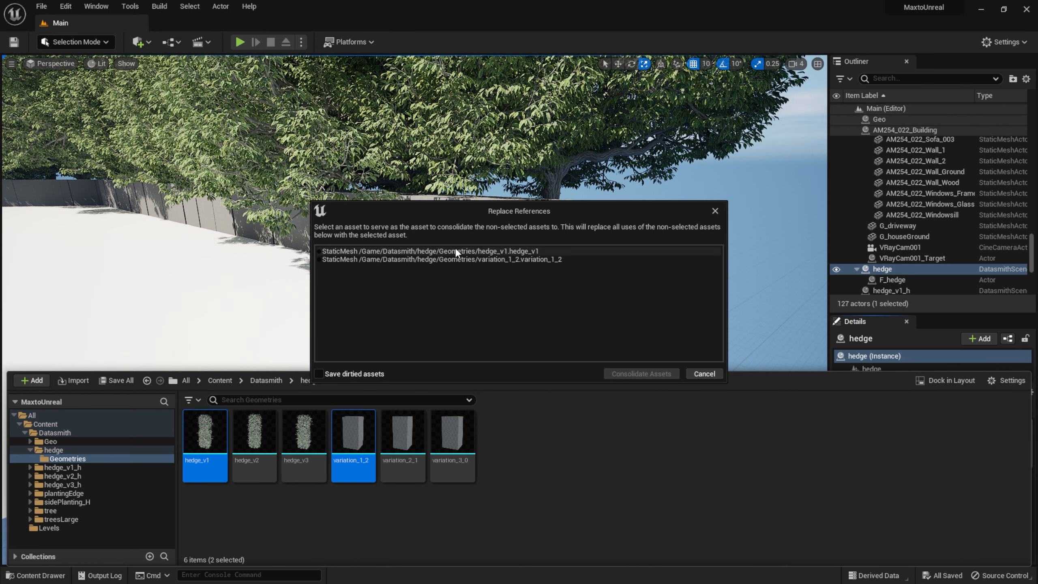
pyautogui.click(454, 250)
pyautogui.click(653, 375)
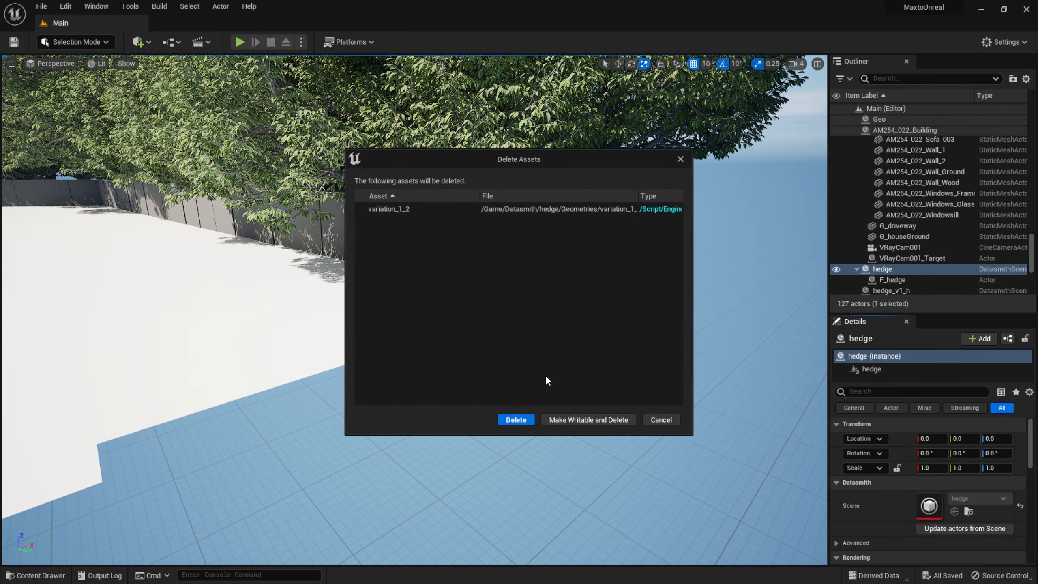
pyautogui.click(516, 420)
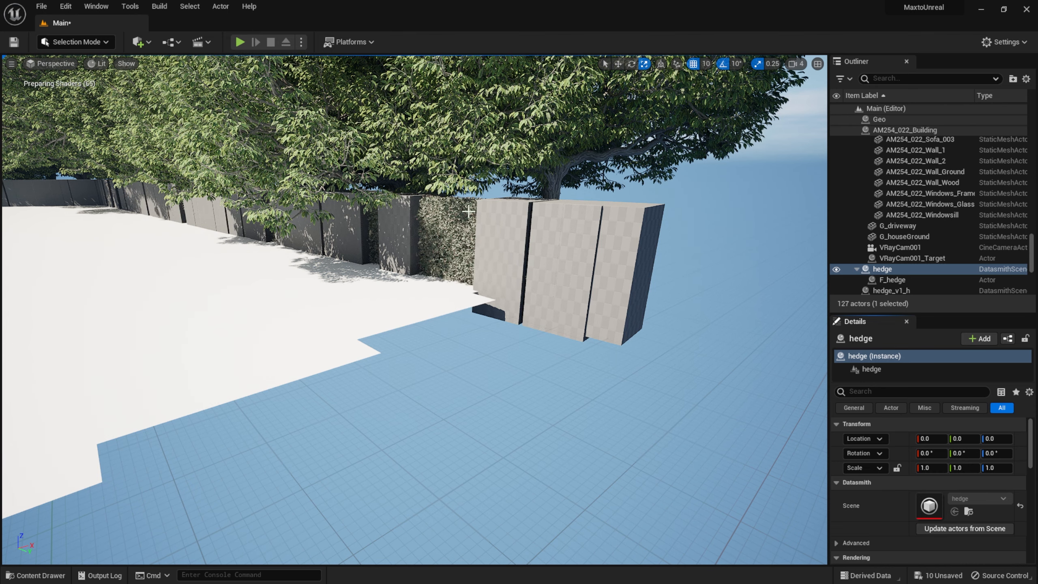
# Step: Consolidate variation_2_1 into hedge_v2 by replacing its references, and delete the leftover variation_2_1 box mesh
pyautogui.hotkey('ctrl', 'space')
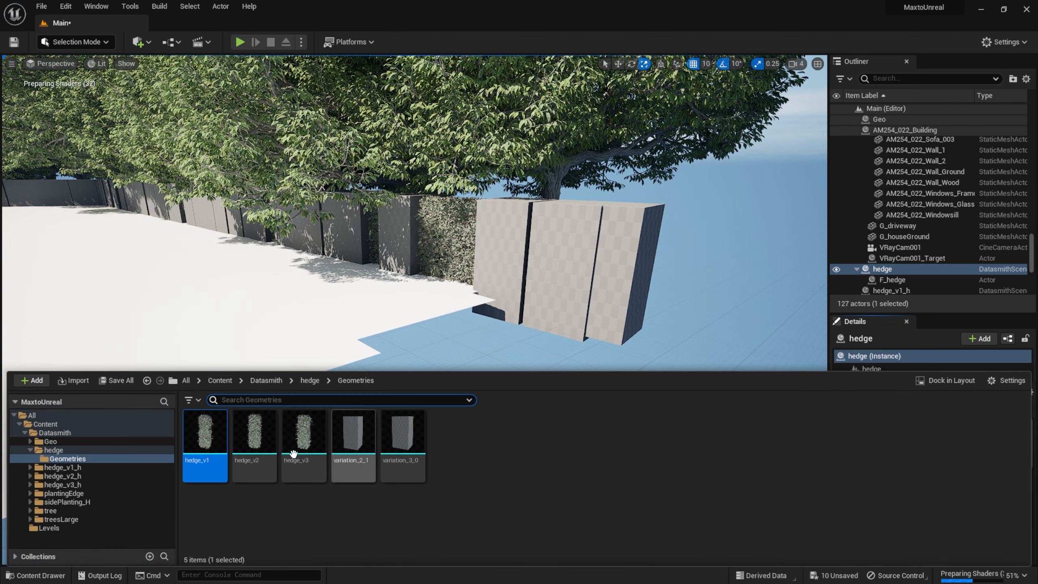
pyautogui.click(254, 433)
pyautogui.keyDown('ctrl'); pyautogui.click(354, 434); pyautogui.keyUp('ctrl')
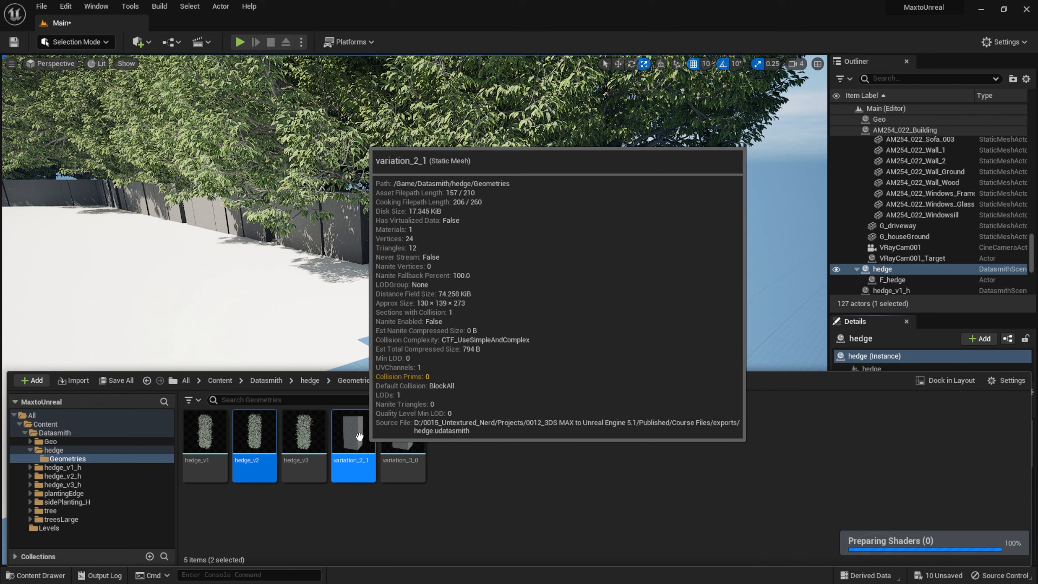
pyautogui.rightClick(353, 434)
pyautogui.moveTo(431, 263)
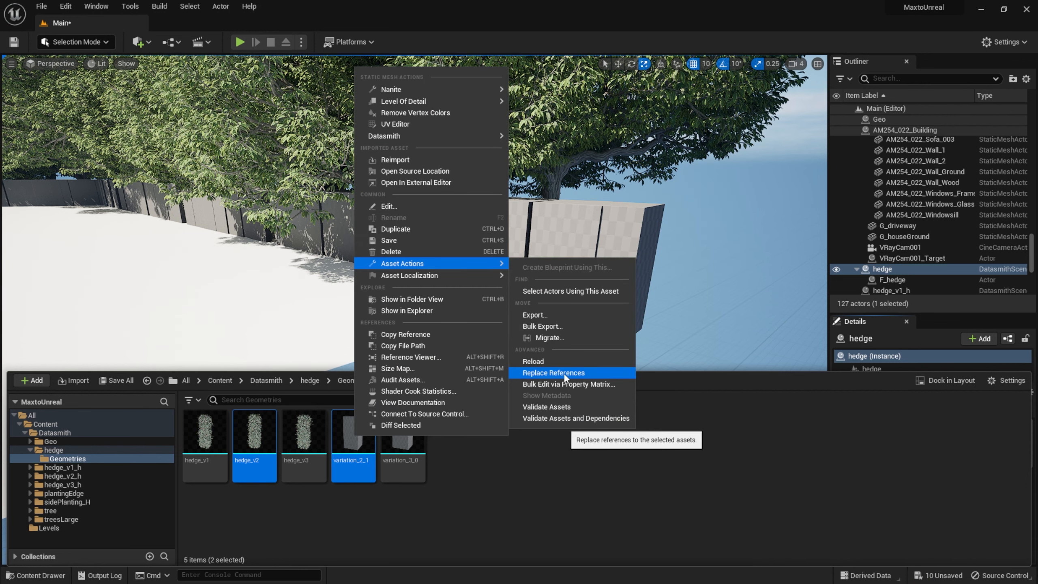
pyautogui.click(564, 373)
pyautogui.click(448, 251)
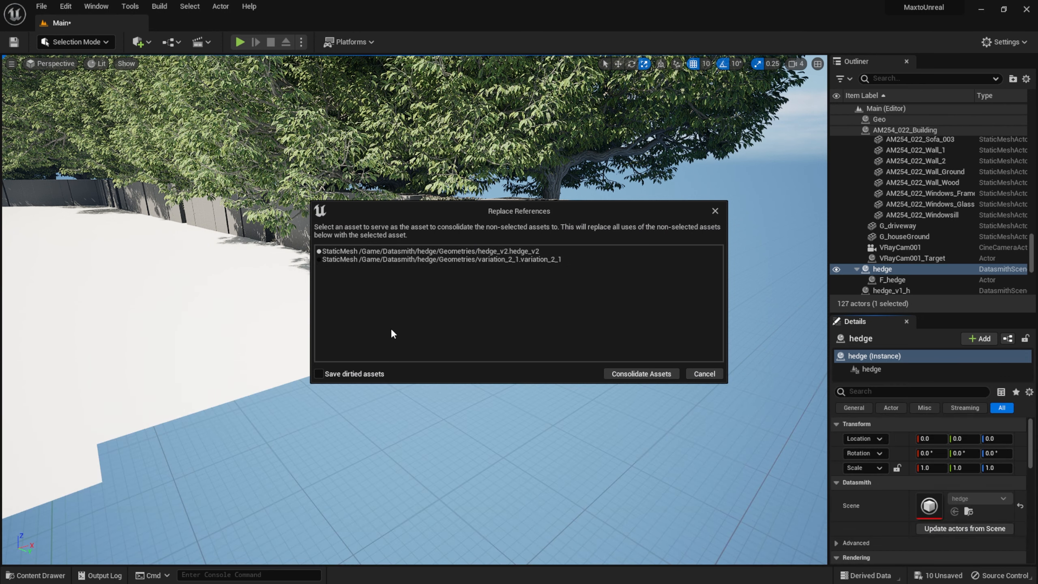
pyautogui.click(641, 375)
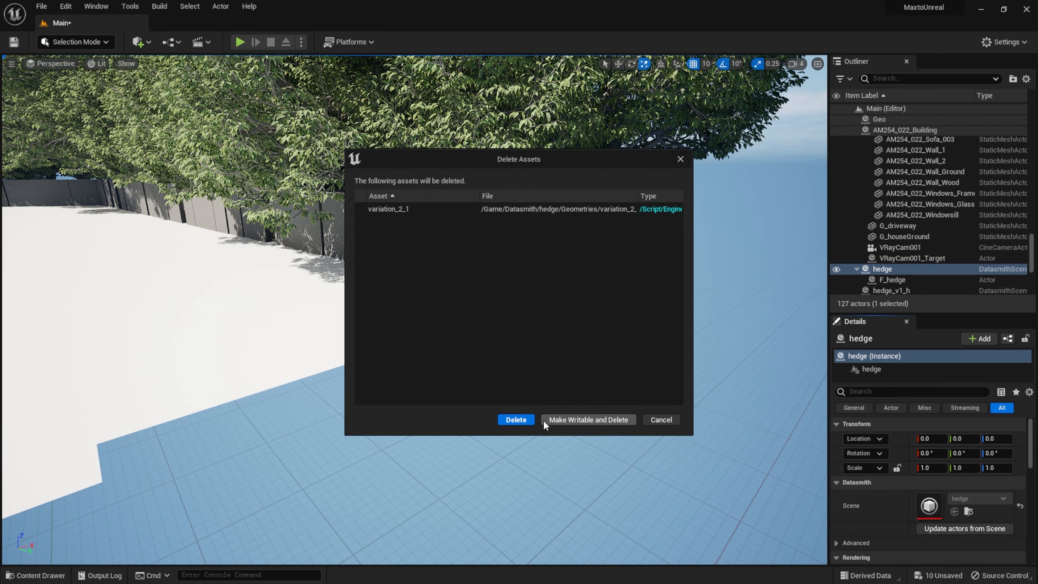
pyautogui.click(516, 420)
# Step: Replace all references to variation_3_0 in hedge/Geometries with hedge_v3 and delete the variation_3_0 box mesh
pyautogui.hotkey('ctrl', 'space')
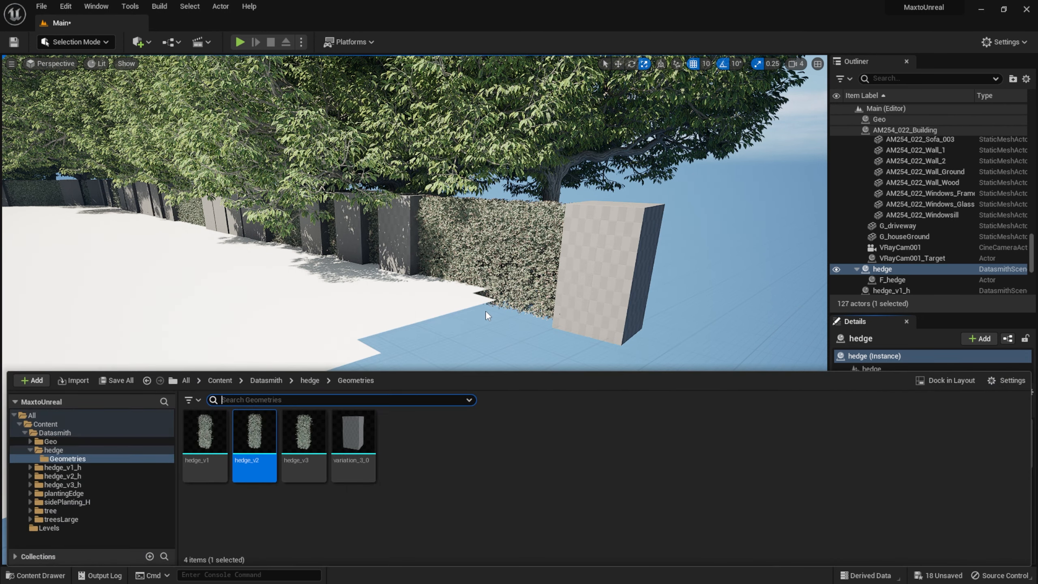
pyautogui.click(322, 416)
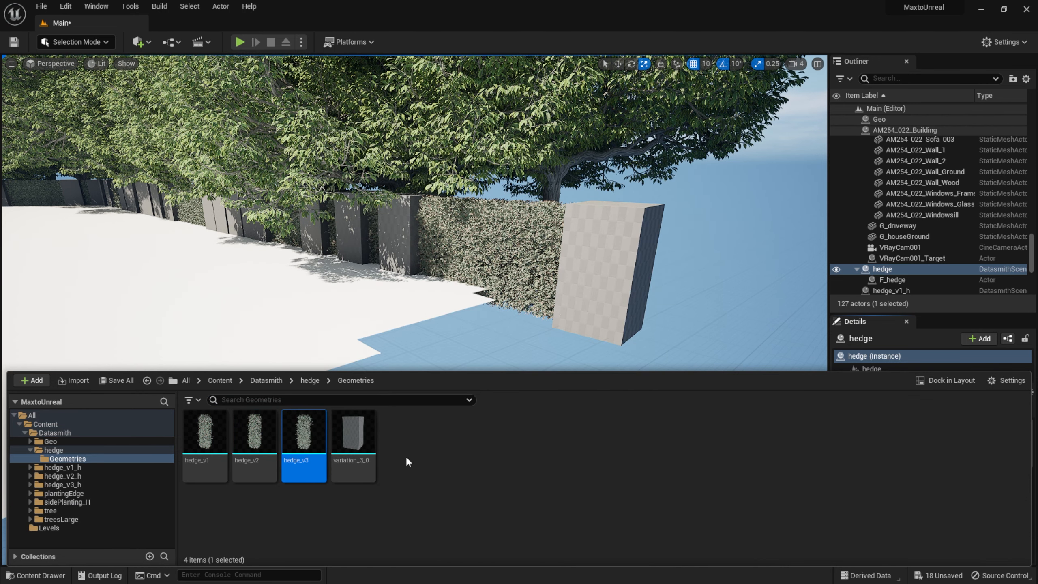
pyautogui.keyDown('ctrl'); pyautogui.click(374, 442); pyautogui.keyUp('ctrl')
pyautogui.rightClick(374, 442)
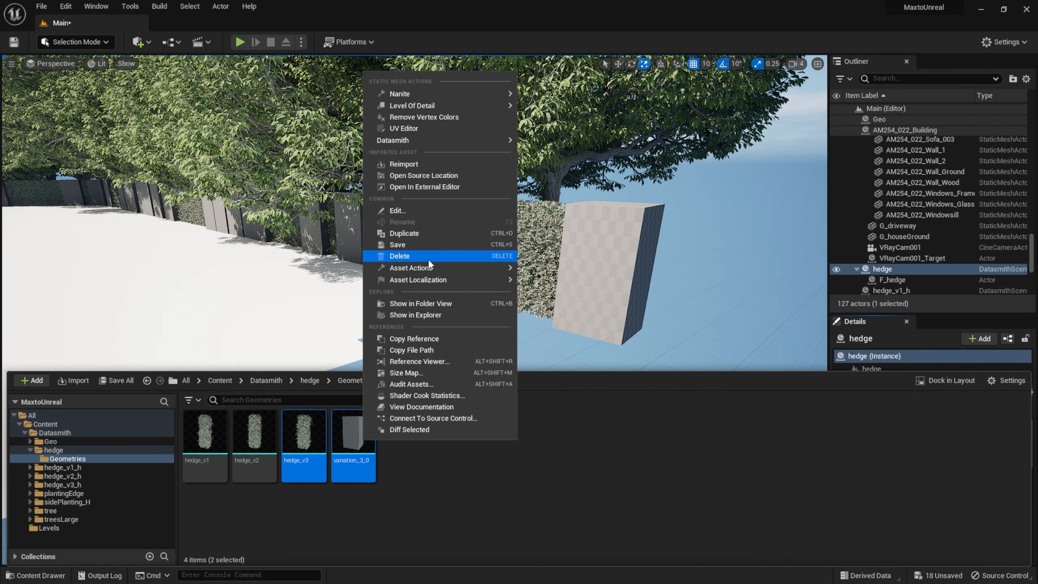
pyautogui.moveTo(448, 268)
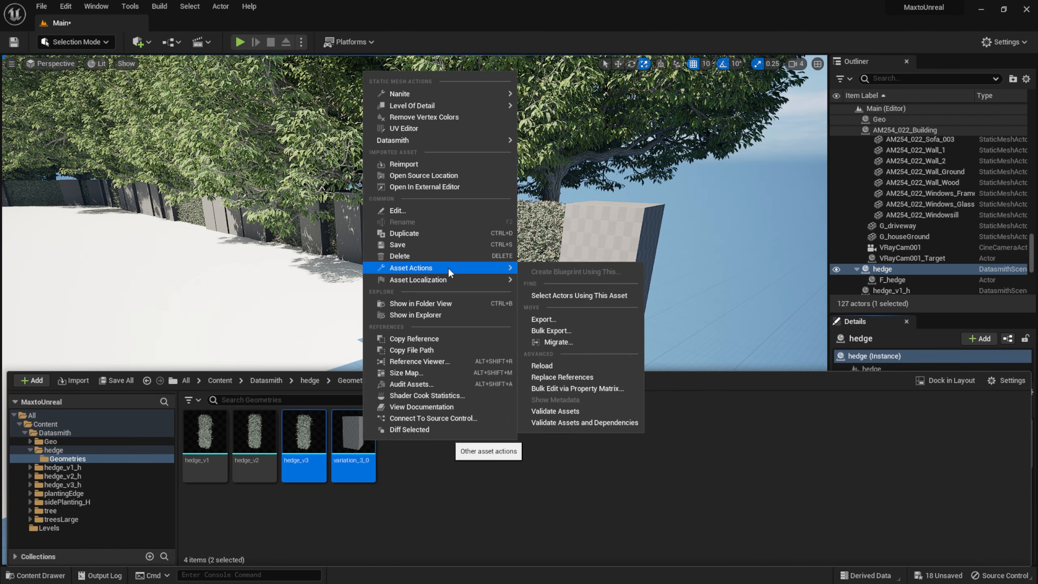
pyautogui.click(577, 377)
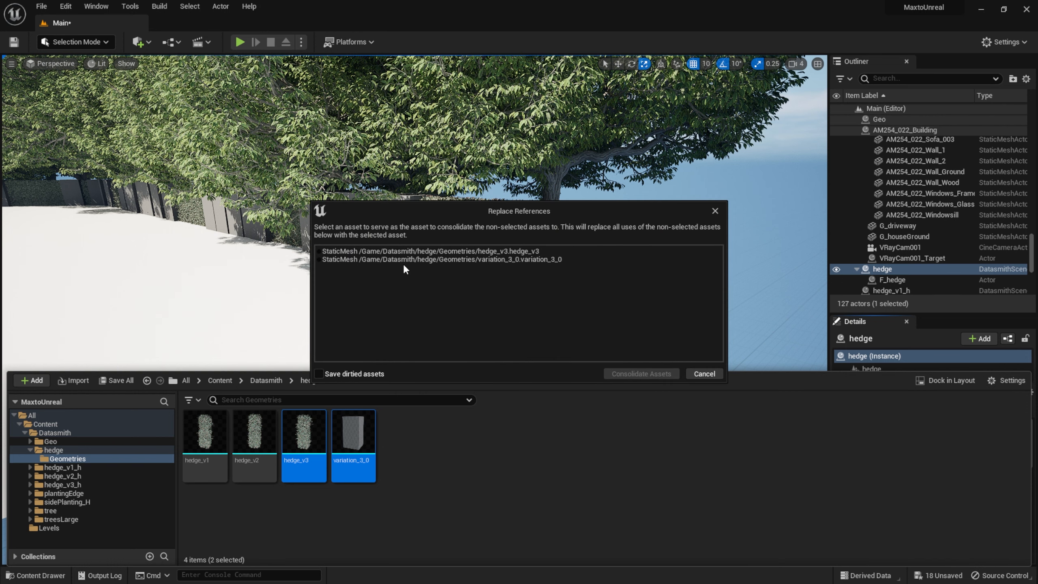
pyautogui.click(337, 250)
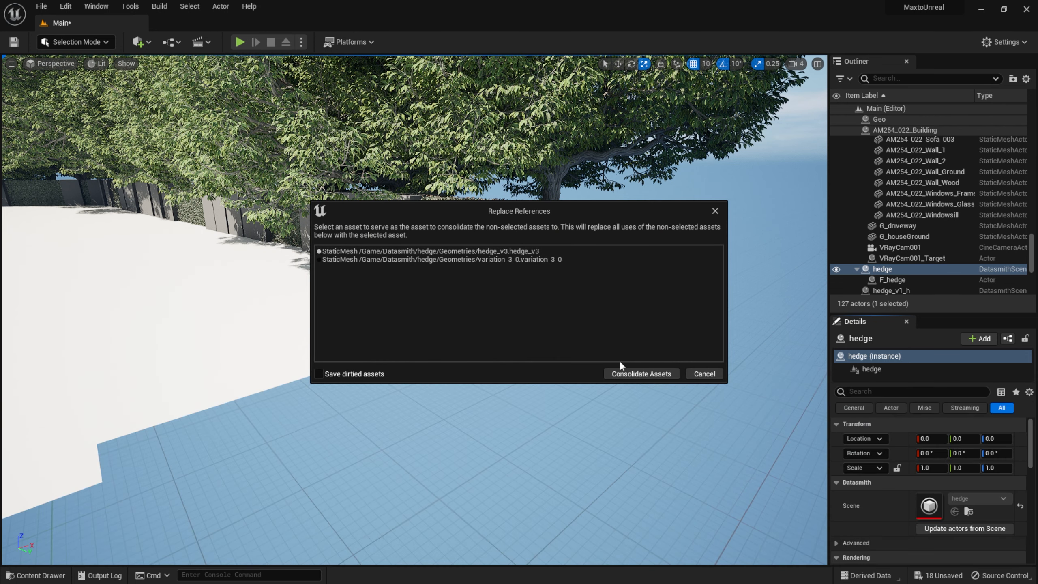
pyautogui.click(645, 374)
pyautogui.click(515, 419)
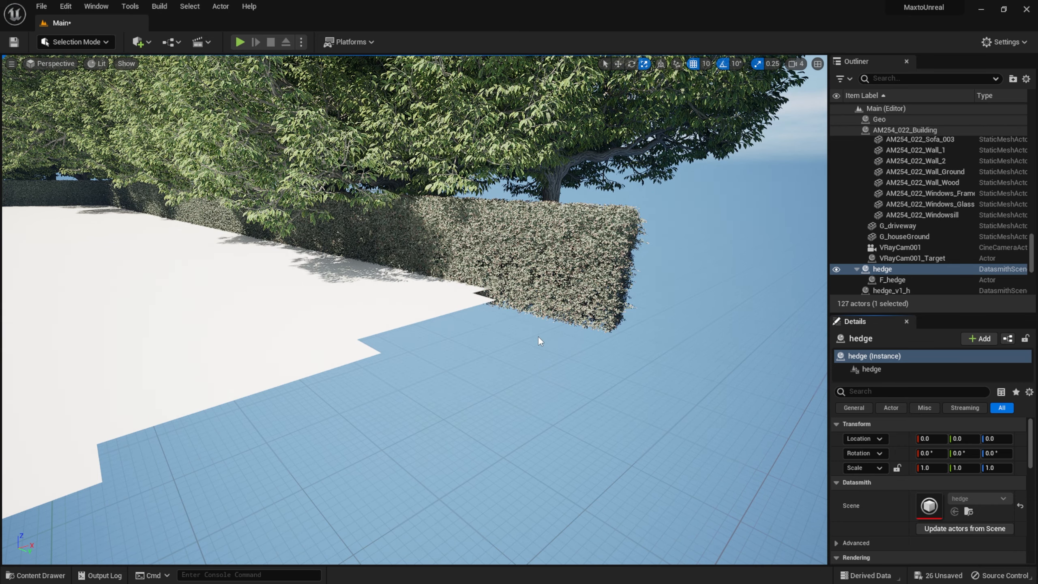
# Step: Examine the hedge, trees and driveway edge planting in the Nanite Mask visualization
pyautogui.moveTo(538, 337); pyautogui.dragTo(198, 99, button='right')
pyautogui.click(101, 62)
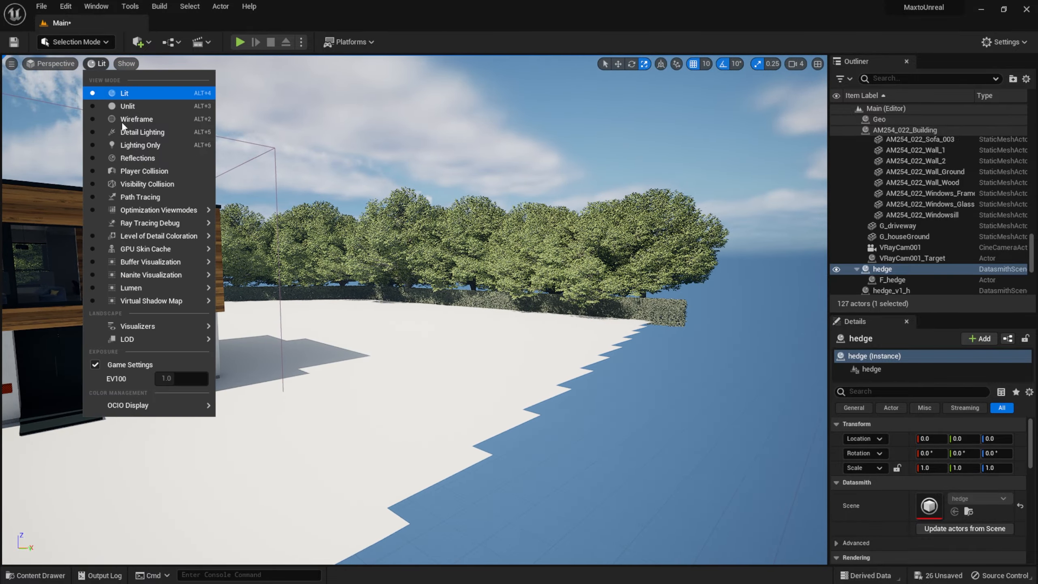
pyautogui.moveTo(157, 274)
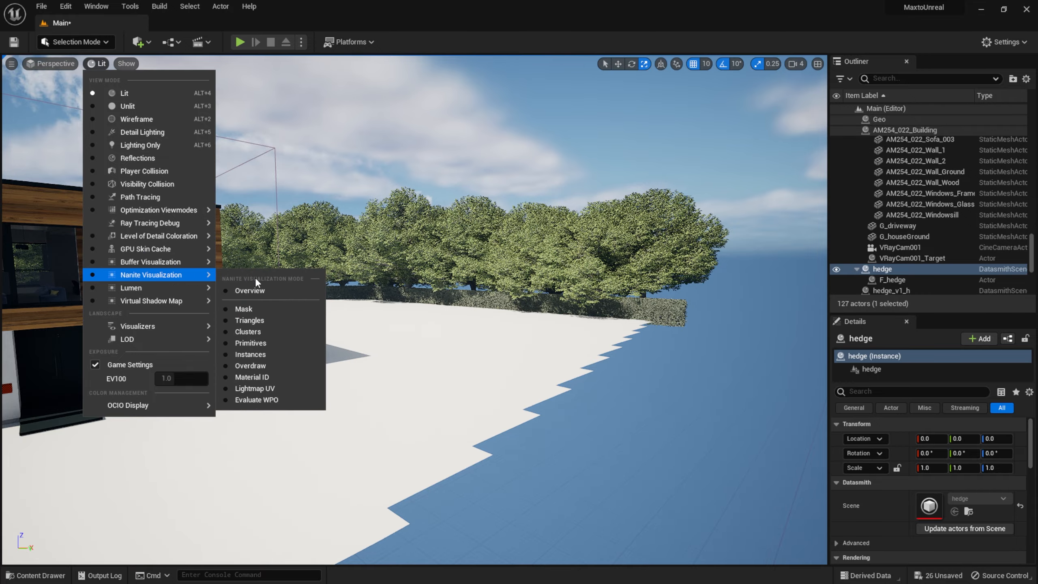
pyautogui.click(243, 308)
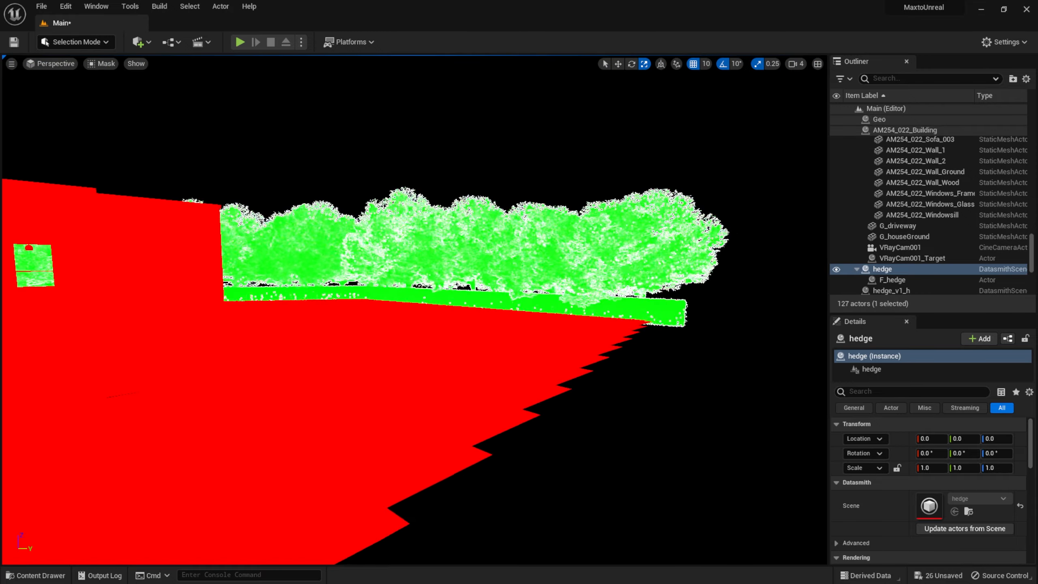
pyautogui.moveTo(248, 308); pyautogui.dragTo(324, 197, button='right')
pyautogui.press('s')
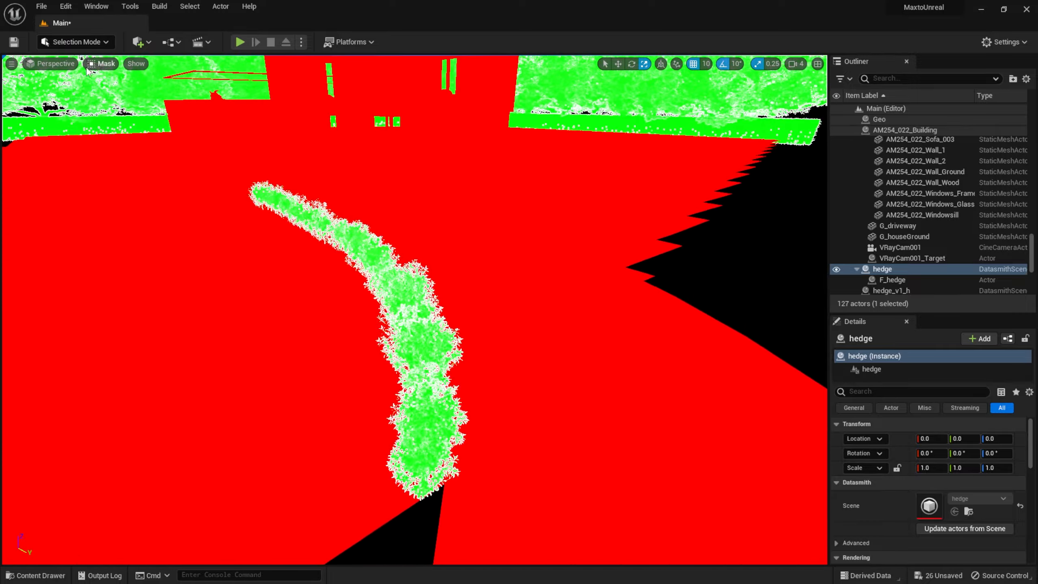
# Step: Return the viewport to Lit mode and look over the house, driveway planting, hedge and tree row
pyautogui.click(101, 63)
pyautogui.click(123, 94)
pyautogui.press('w')
pyautogui.moveTo(327, 229); pyautogui.dragTo(327, 183, button='right')
pyautogui.press('s')
pyautogui.press('d')
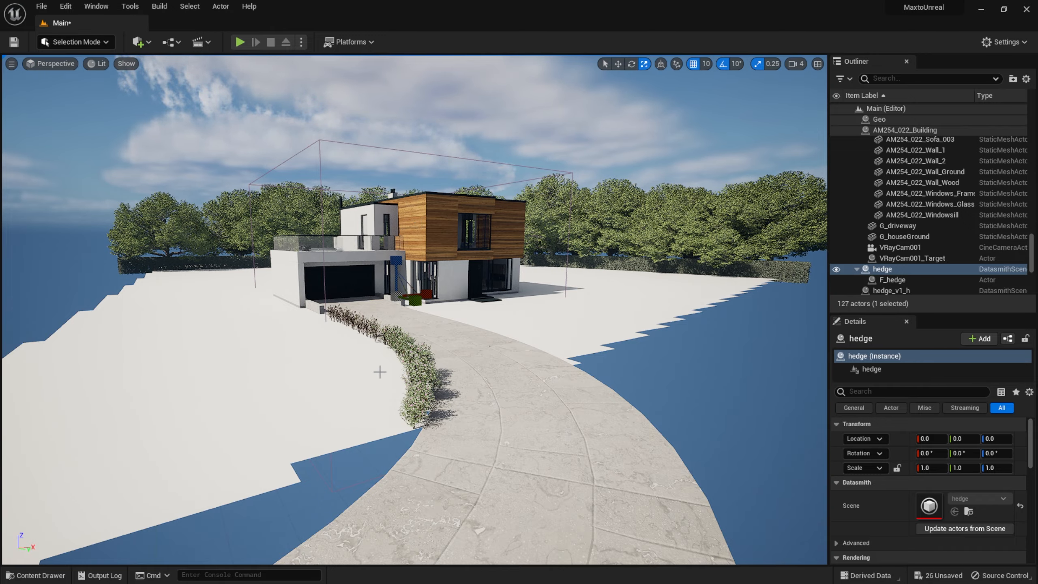
pyautogui.moveTo(380, 371); pyautogui.dragTo(437, 371, button='right')
pyautogui.press('w')
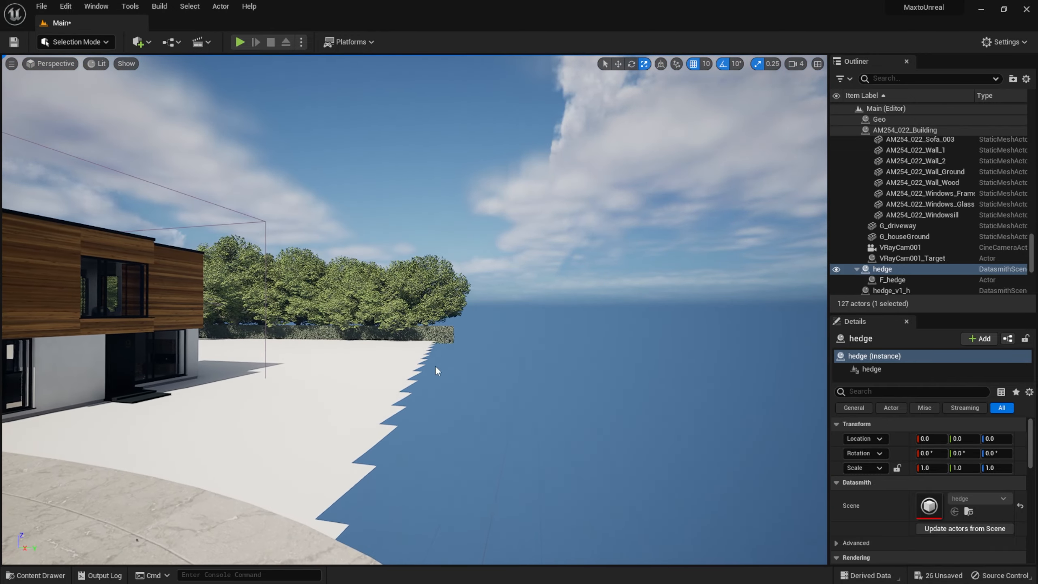
pyautogui.press('s')
pyautogui.moveTo(364, 347); pyautogui.dragTo(434, 359, button='right')
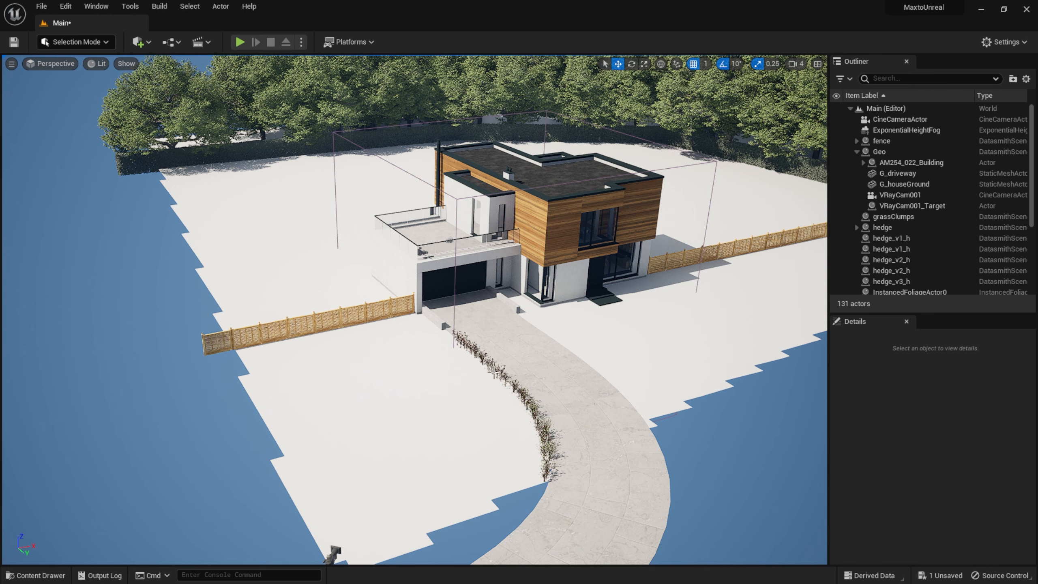
# Step: Switch to Foliage Mode and add the three fp_cut_grass_clump meshes from grassClumps/Geometries as foliage types
pyautogui.hotkey('ctrl', 'space')
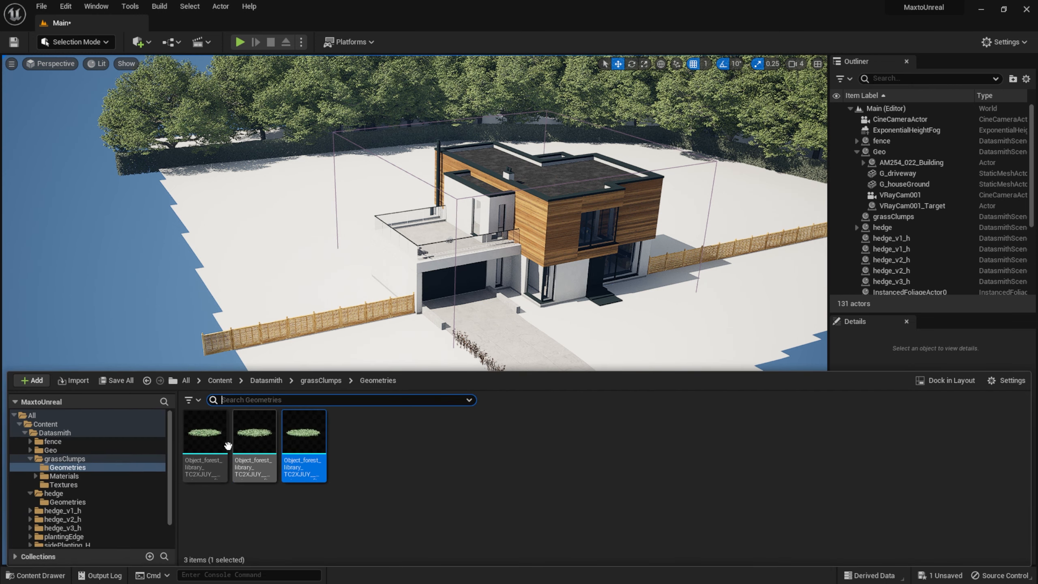
pyautogui.click(254, 433)
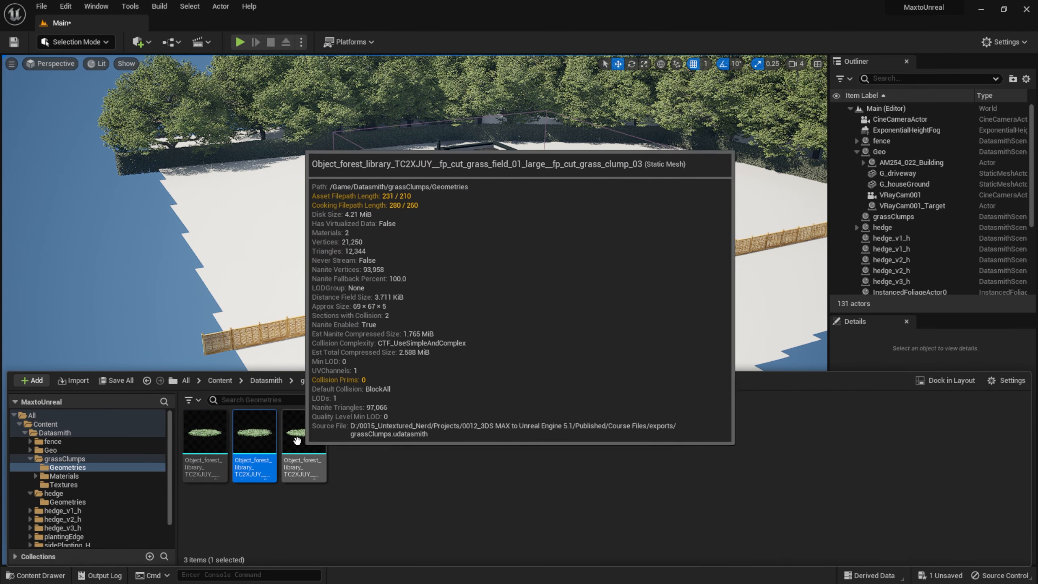
pyautogui.click(98, 38)
pyautogui.click(81, 84)
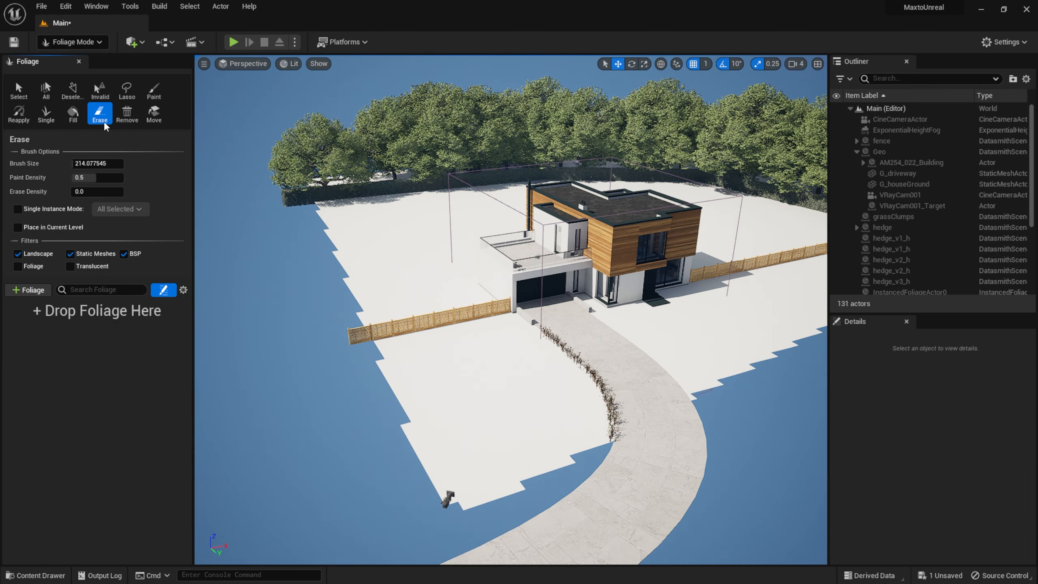
pyautogui.hotkey('ctrl', 'space')
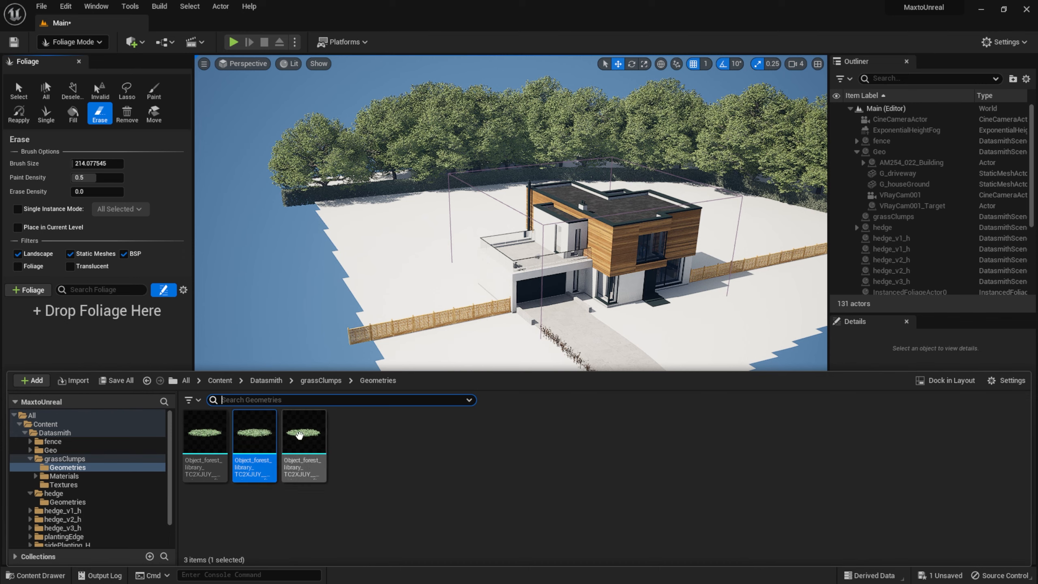
pyautogui.moveTo(212, 438); pyautogui.dragTo(94, 323)
pyautogui.moveTo(254, 433); pyautogui.dragTo(94, 323)
pyautogui.moveTo(303, 434); pyautogui.dragTo(140, 329)
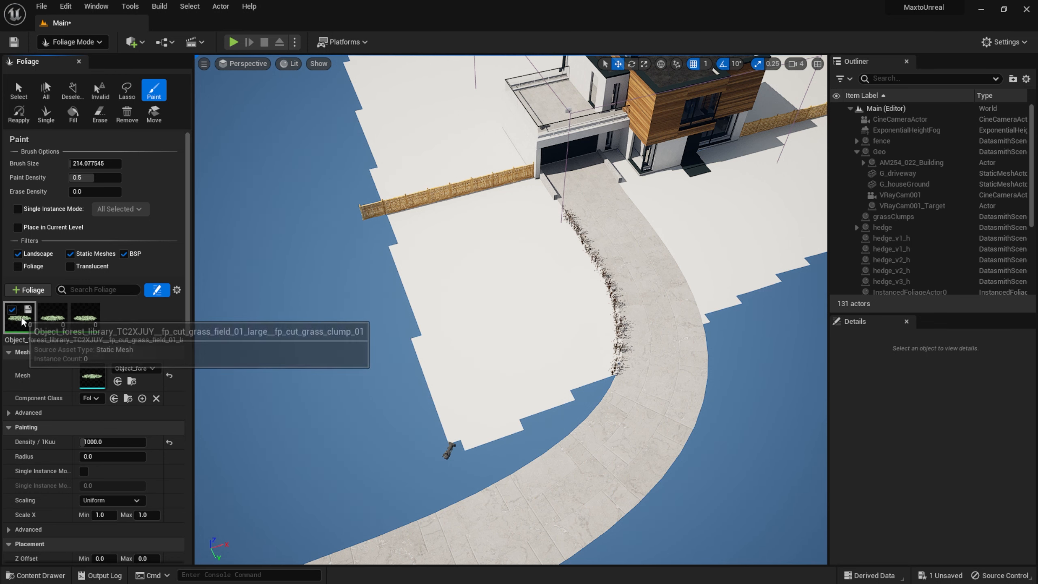
# Step: Paint a test patch of grass clumps on the ground between the fence and the driveway, and undo it
pyautogui.moveTo(505, 301)
pyautogui.mouseDown()
pyautogui.moveTo(465, 336)
pyautogui.moveTo(481, 282)
pyautogui.mouseUp()
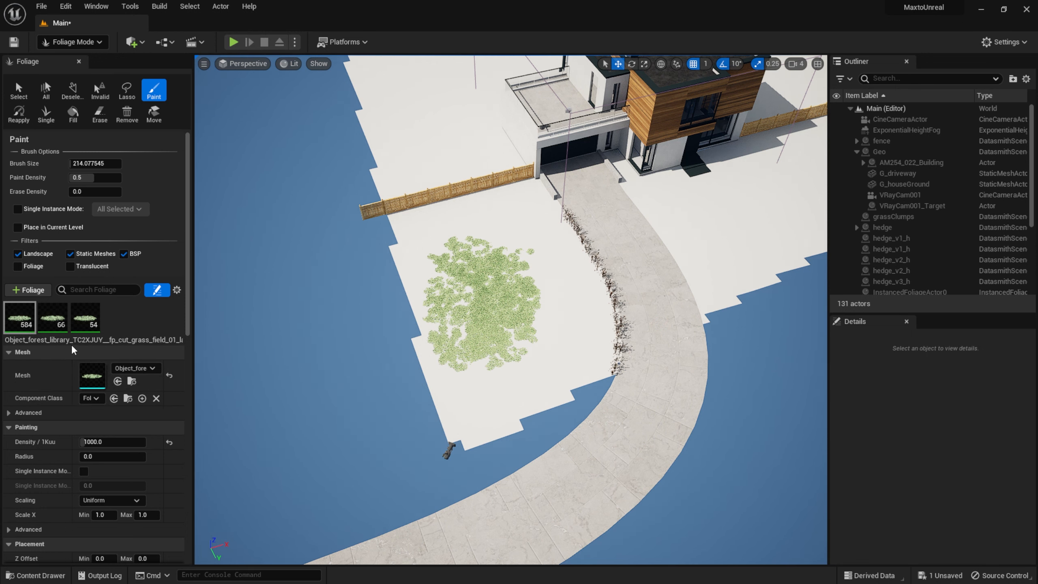
pyautogui.hotkey('ctrl', 'z')
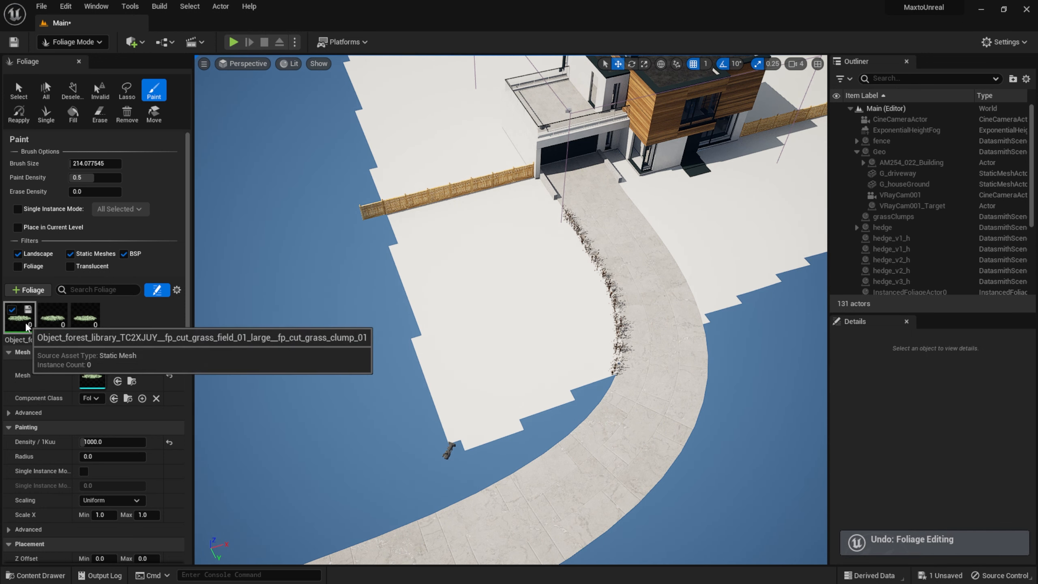
# Step: Select all three grass clump foliage types and set their painting density to 1000
pyautogui.press('shift')
pyautogui.keyDown('shift'); pyautogui.click(55, 321); pyautogui.keyUp('shift')
pyautogui.keyDown('shift'); pyautogui.click(85, 323); pyautogui.keyUp('shift')
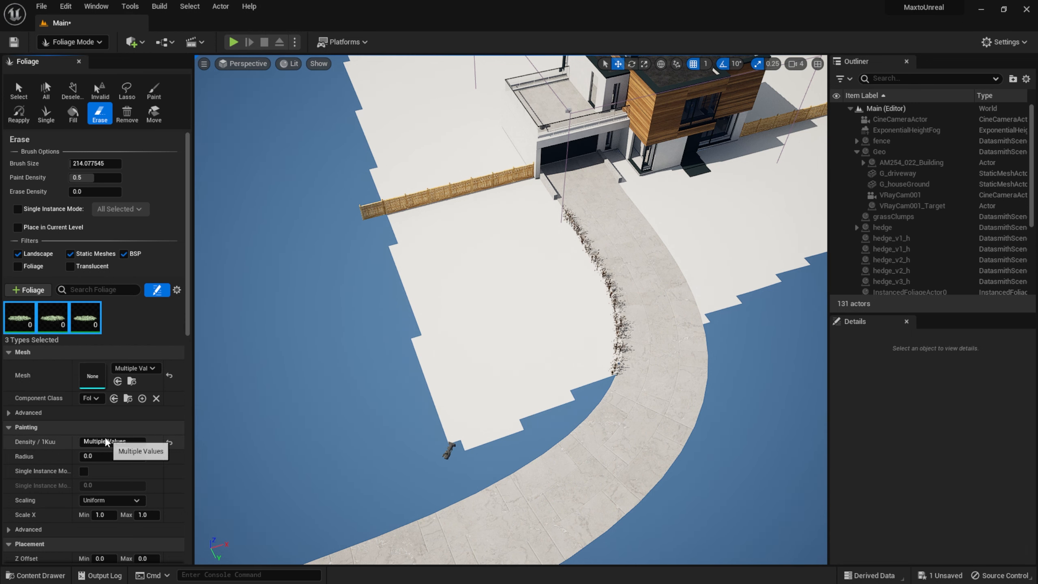
pyautogui.moveTo(128, 442); pyautogui.dragTo(85, 441)
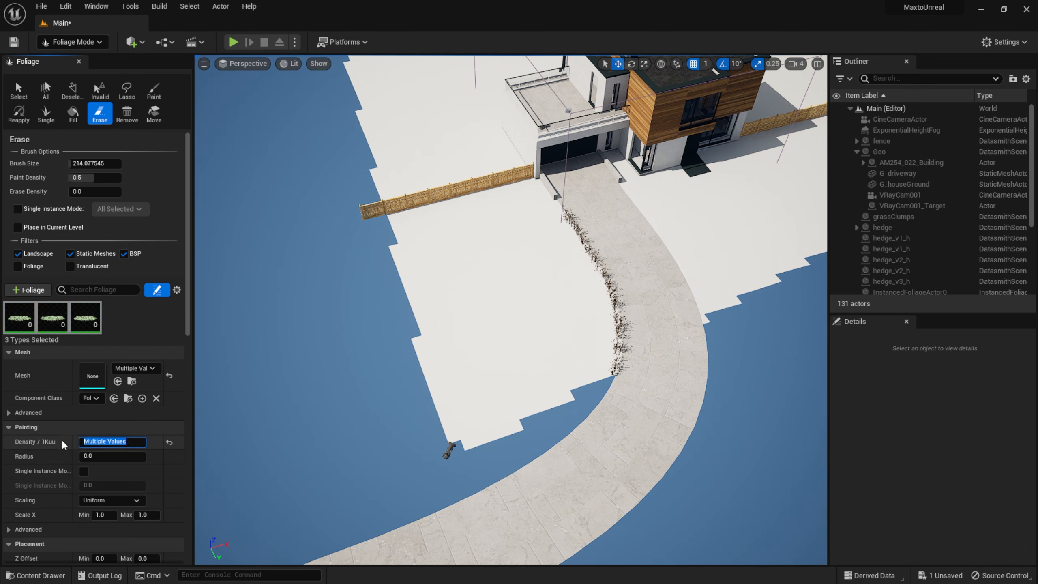
pyautogui.write('1000')
pyautogui.press('Return')
# Step: Try a grass stroke beside the driveway, undo it, and set the density of the three selected grass types to 50
pyautogui.moveTo(482, 283)
pyautogui.mouseDown()
pyautogui.moveTo(499, 301)
pyautogui.moveTo(457, 262)
pyautogui.moveTo(474, 325)
pyautogui.mouseUp()
pyautogui.click(110, 441)
pyautogui.hotkey('ctrl', 'z')
pyautogui.write('50')
pyautogui.press('Return')
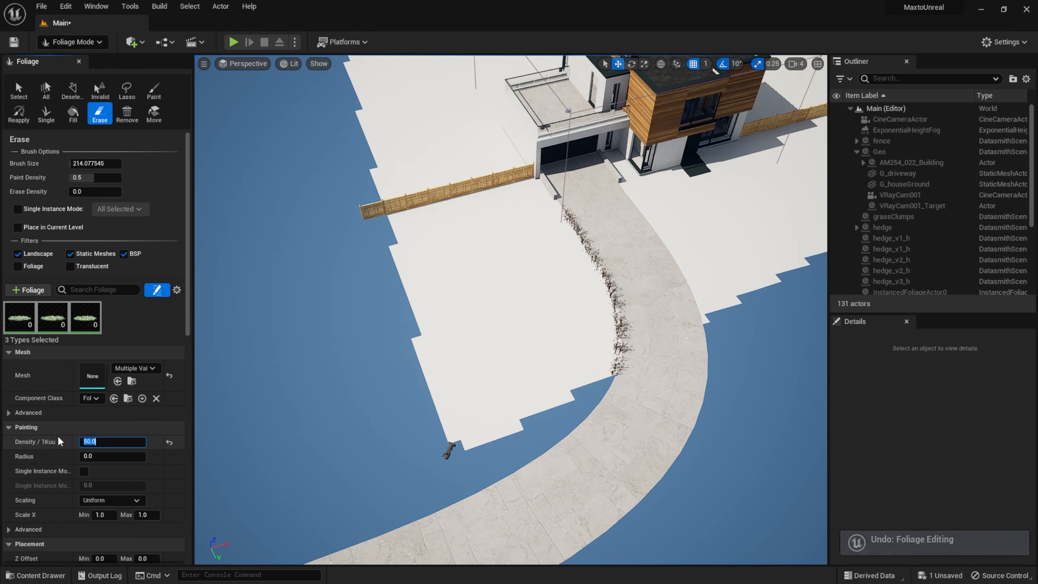
# Step: Paint a test grass stroke at density 50 on the ground beside the driveway, and undo it
pyautogui.moveTo(447, 292)
pyautogui.mouseDown()
pyautogui.moveTo(500, 285)
pyautogui.moveTo(470, 237)
pyautogui.moveTo(470, 359)
pyautogui.moveTo(457, 261)
pyautogui.mouseUp()
pyautogui.hotkey('ctrl', 'z')
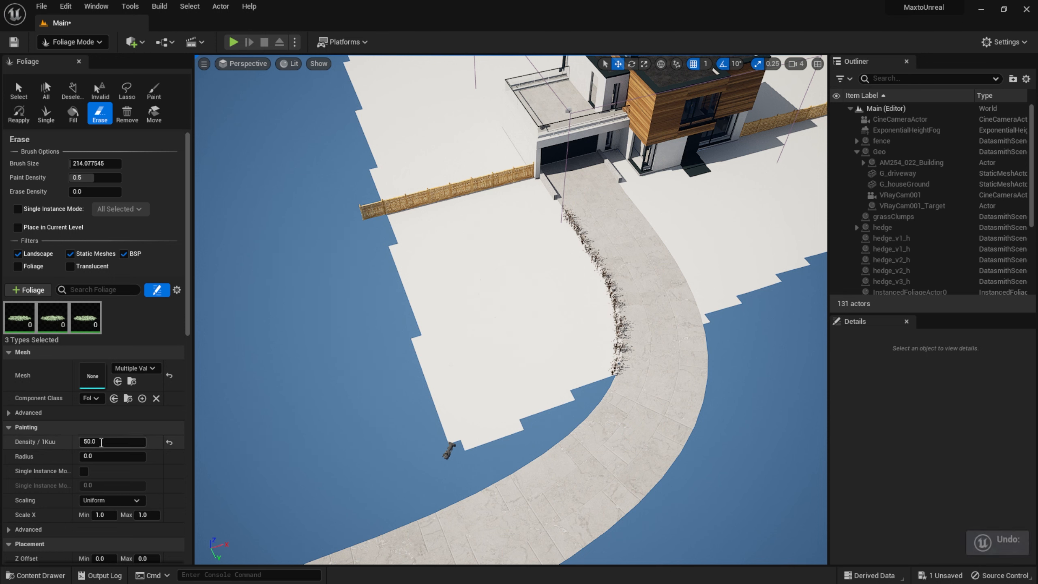
# Step: Begin entering a new painting density for the three selected grass clump types
pyautogui.click(93, 441)
pyautogui.write('10')
pyautogui.press('BackSpace')
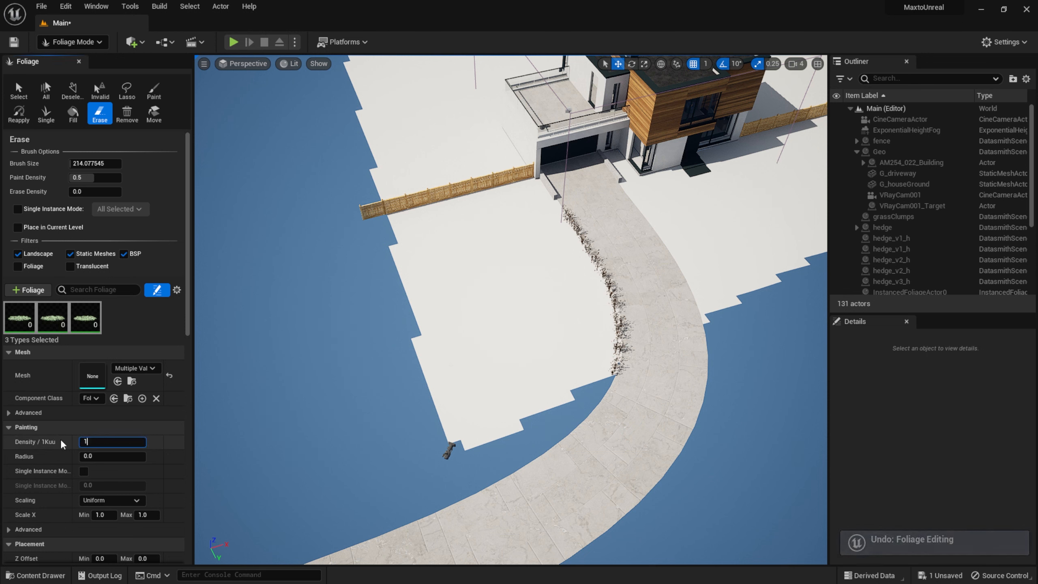
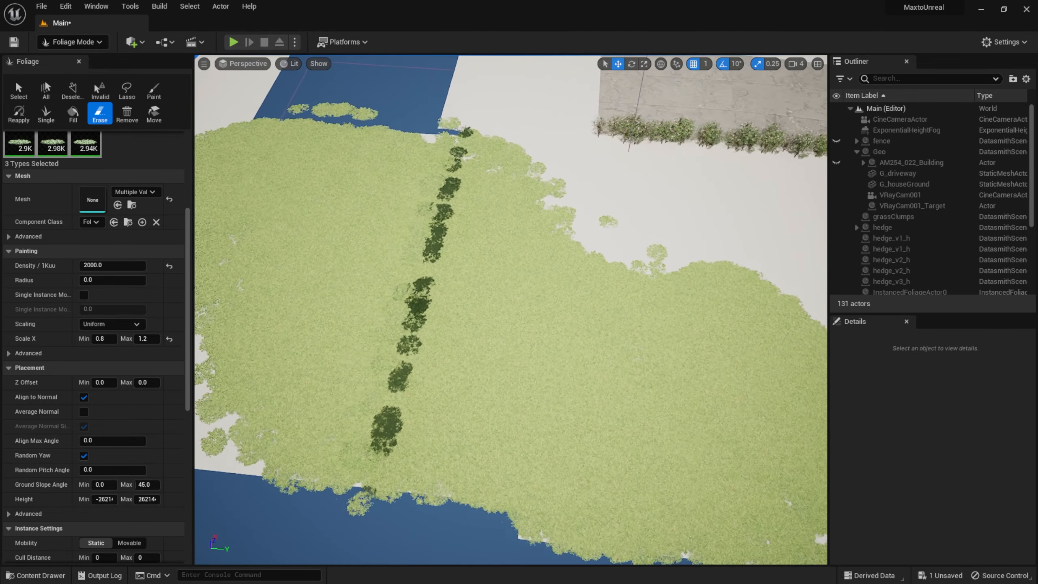
# Step: Paint grass over the bare ground on the far side of the dark strip in the lawn, extending the existing patch
pyautogui.keyDown('alt'); pyautogui.moveTo(325, 153); pyautogui.dragTo(368, 131); pyautogui.keyUp('alt')
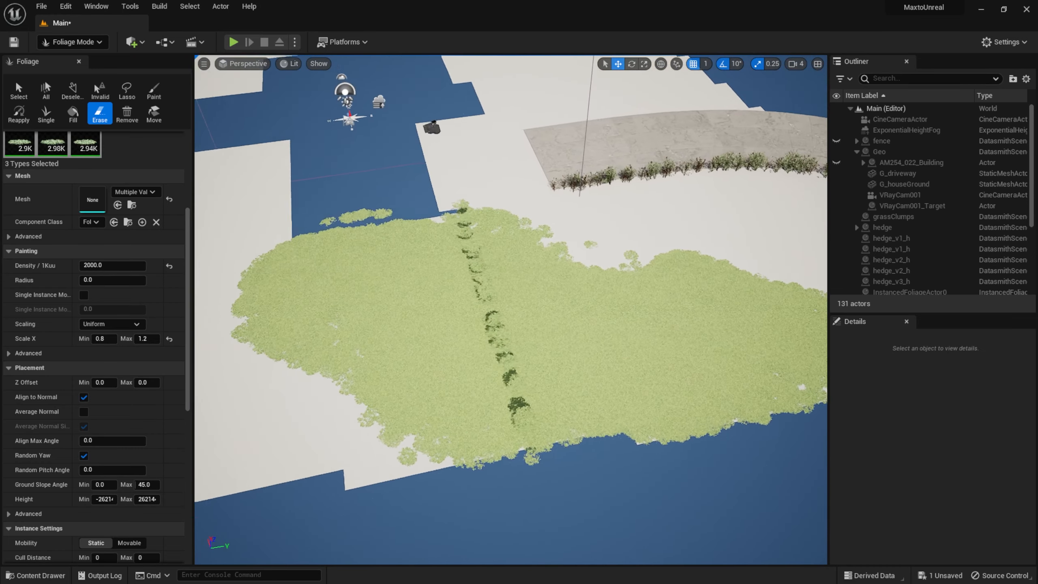
pyautogui.moveTo(463, 246); pyautogui.dragTo(426, 260, button='right')
pyautogui.moveTo(500, 328)
pyautogui.keyDown('shift'); pyautogui.mouseDown()
pyautogui.moveTo(581, 359)
pyautogui.moveTo(522, 362)
pyautogui.moveTo(463, 341)
pyautogui.moveTo(382, 272)
pyautogui.moveTo(402, 192)
pyautogui.moveTo(348, 134)
pyautogui.moveTo(335, 169)
pyautogui.moveTo(359, 246)
pyautogui.moveTo(399, 125)
pyautogui.moveTo(347, 317)
pyautogui.moveTo(362, 384)
pyautogui.moveTo(311, 360)
pyautogui.mouseUp(); pyautogui.keyUp('shift')
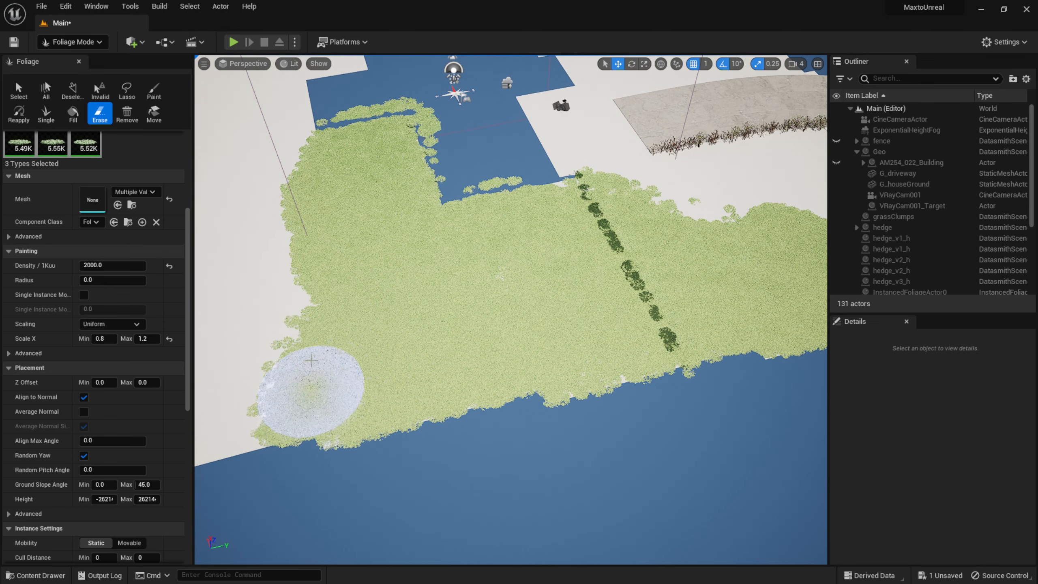
pyautogui.moveTo(415, 349); pyautogui.dragTo(318, 350, button='right')
pyautogui.press('d')
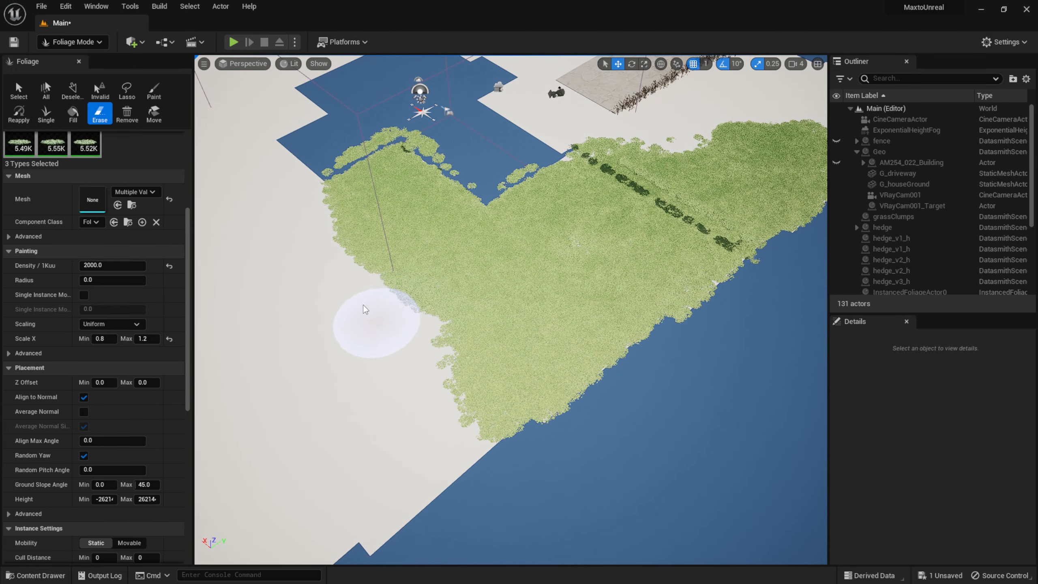
# Step: Look through VRayCam001 and paint grass over the whole bare foreground up to the row of shrubs
pyautogui.click(237, 64)
pyautogui.click(262, 200)
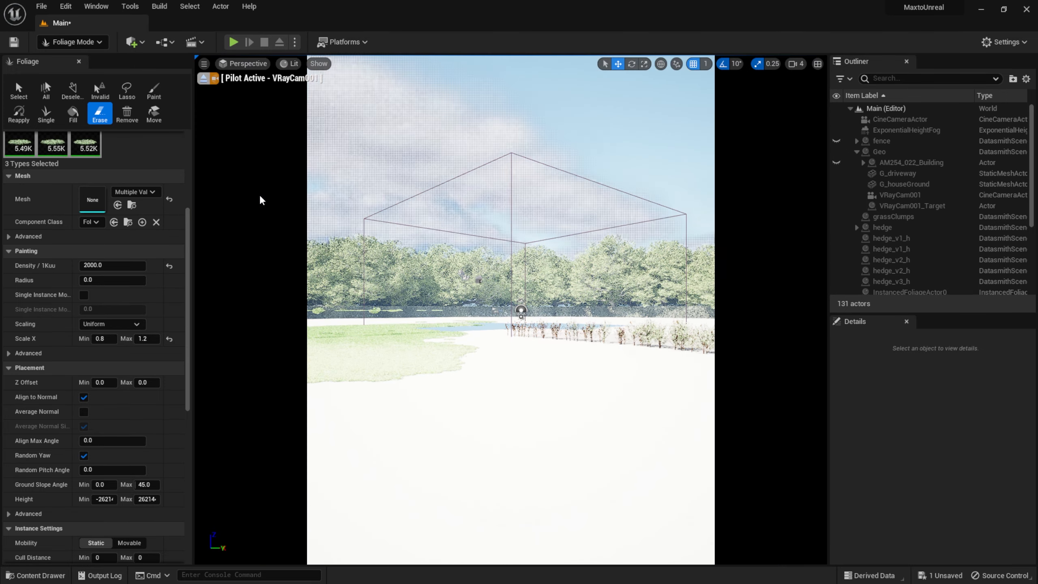
pyautogui.moveTo(442, 428)
pyautogui.keyDown('shift'); pyautogui.mouseDown()
pyautogui.moveTo(525, 428)
pyautogui.moveTo(379, 394)
pyautogui.mouseUp(); pyautogui.keyUp('shift')
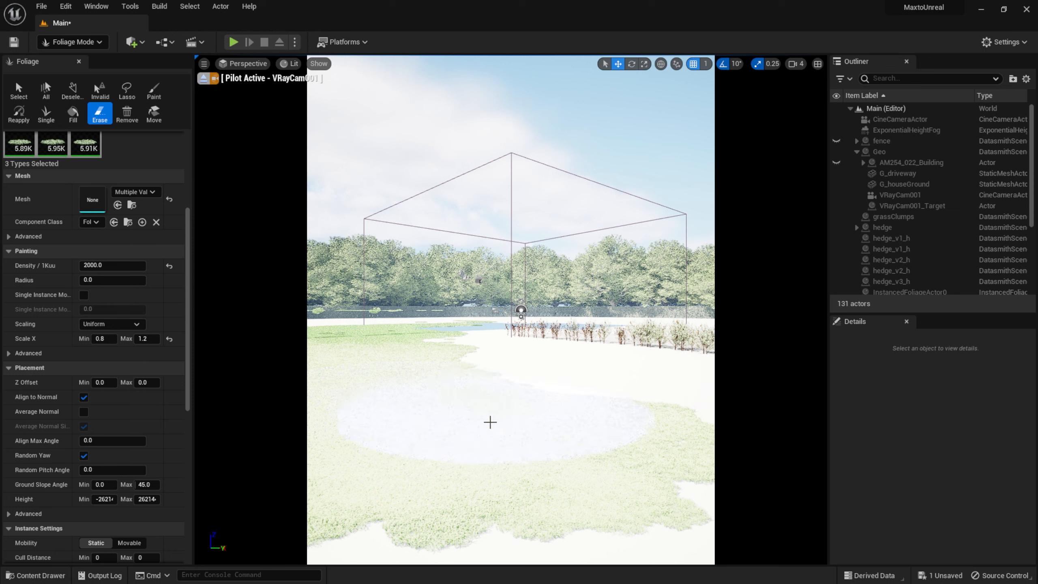
pyautogui.keyDown('shift'); pyautogui.moveTo(490, 422); pyautogui.dragTo(593, 517); pyautogui.keyUp('shift')
pyautogui.keyDown('shift'); pyautogui.moveTo(597, 436); pyautogui.dragTo(477, 337); pyautogui.keyUp('shift')
pyautogui.keyDown('shift'); pyautogui.moveTo(606, 368); pyautogui.dragTo(576, 348); pyautogui.keyUp('shift')
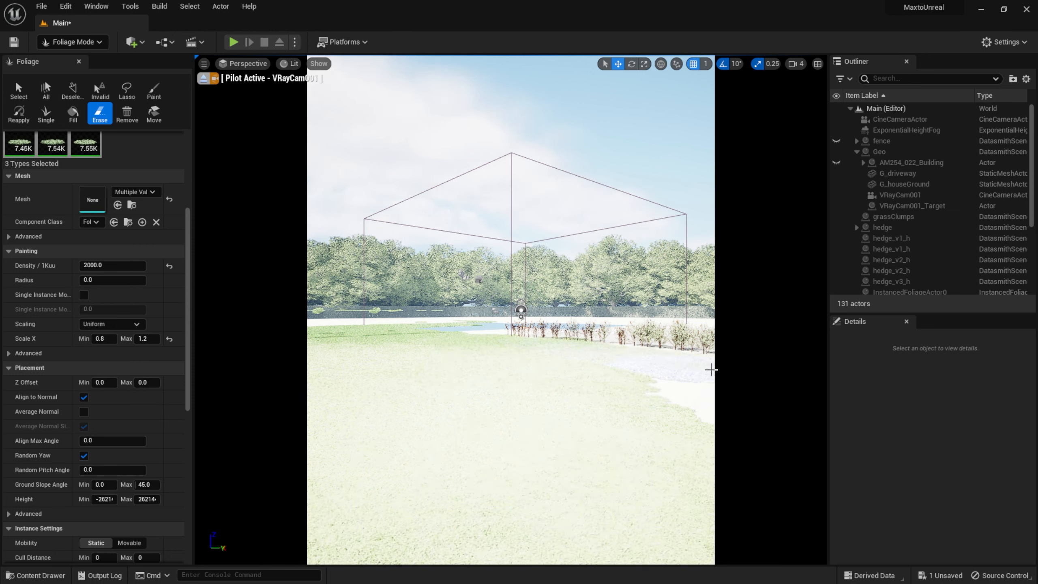
pyautogui.keyDown('shift'); pyautogui.moveTo(707, 358); pyautogui.dragTo(570, 343); pyautogui.keyUp('shift')
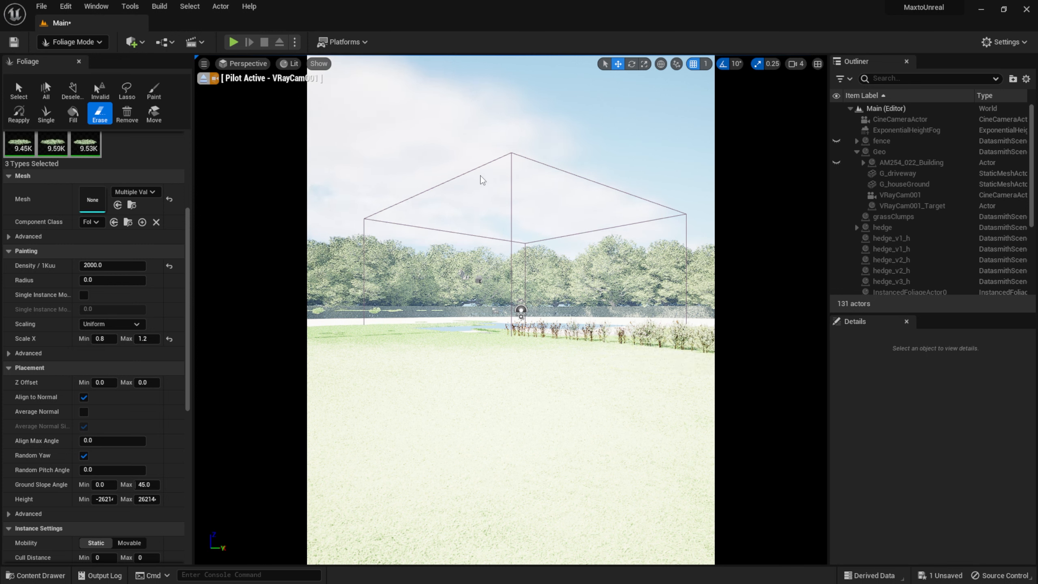
# Step: Return to the perspective view and erase grass from the outer end of the patch beyond the driveway
pyautogui.click(241, 65)
pyautogui.click(247, 87)
pyautogui.moveTo(449, 245)
pyautogui.mouseDown(button='right')
pyautogui.moveTo(449, 303)
pyautogui.moveTo(437, 323)
pyautogui.moveTo(401, 323)
pyautogui.moveTo(424, 307)
pyautogui.moveTo(429, 364)
pyautogui.moveTo(417, 262)
pyautogui.moveTo(449, 262)
pyautogui.moveTo(495, 282)
pyautogui.mouseUp(button='right')
pyautogui.moveTo(549, 204)
pyautogui.mouseDown()
pyautogui.moveTo(351, 185)
pyautogui.moveTo(382, 238)
pyautogui.moveTo(441, 257)
pyautogui.moveTo(560, 254)
pyautogui.moveTo(616, 235)
pyautogui.moveTo(569, 200)
pyautogui.moveTo(558, 231)
pyautogui.mouseUp()
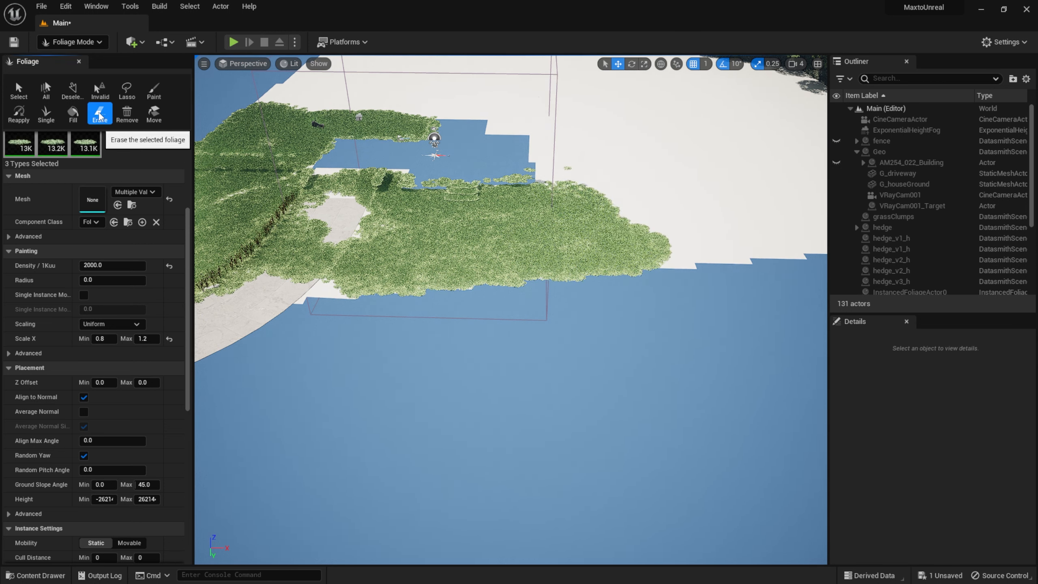
pyautogui.moveTo(600, 215); pyautogui.dragTo(595, 246)
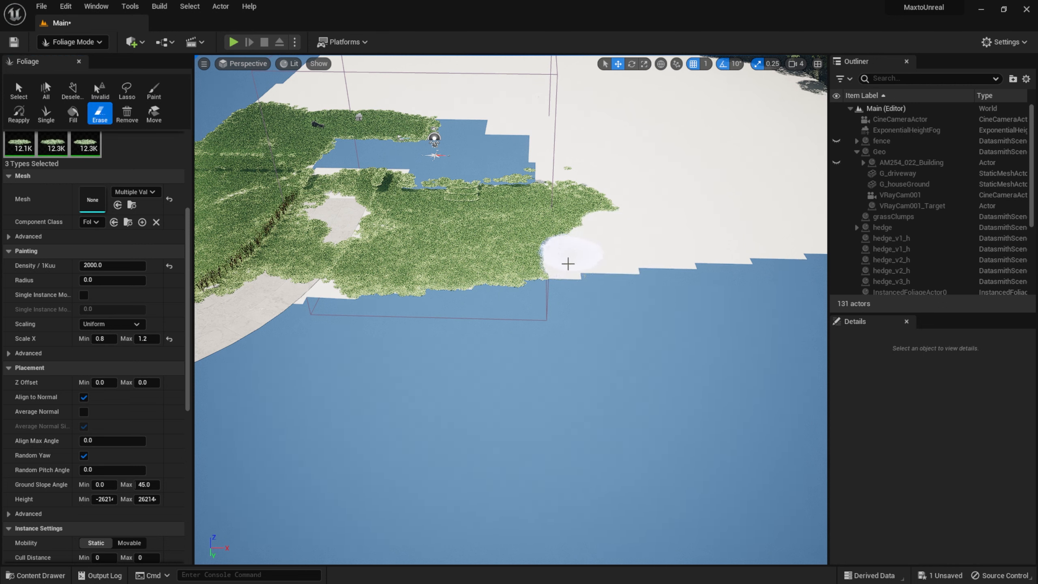
# Step: Switch back to painting and cover the cleared end of the patch and the adjoining bare ground with grass
pyautogui.click(158, 94)
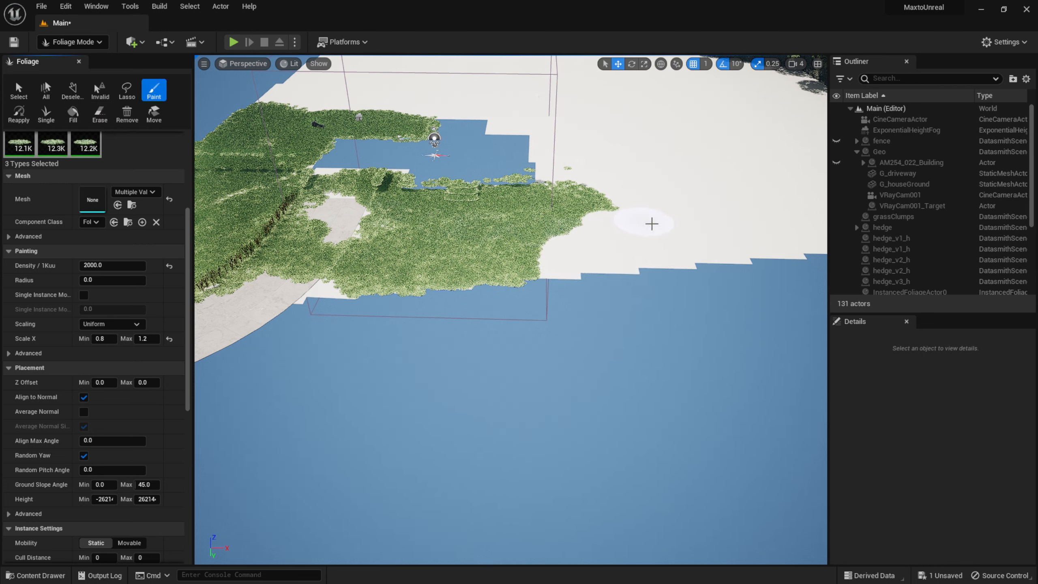
pyautogui.moveTo(567, 253)
pyautogui.mouseDown()
pyautogui.moveTo(557, 252)
pyautogui.moveTo(613, 237)
pyautogui.moveTo(670, 244)
pyautogui.mouseUp()
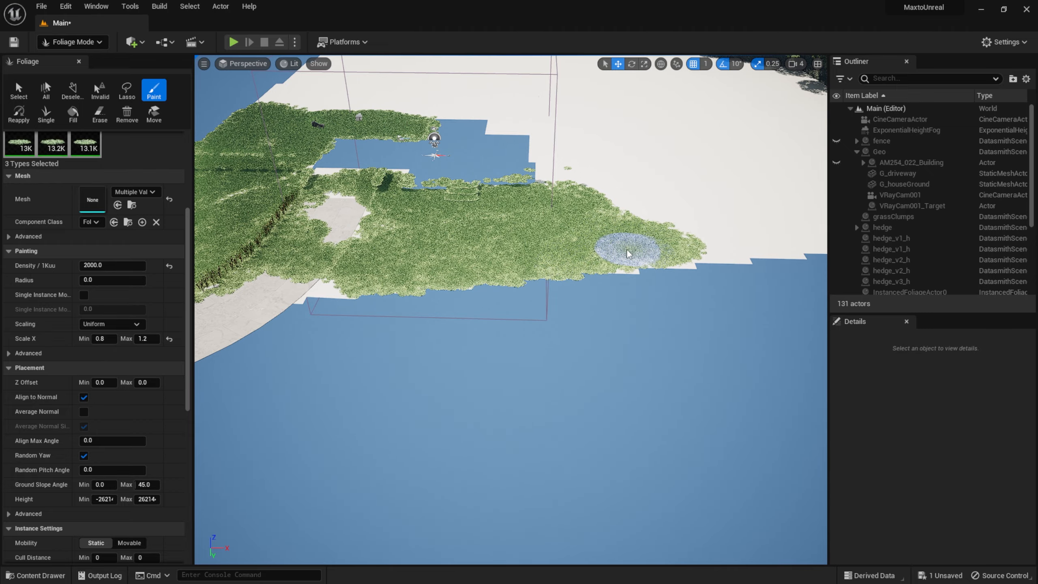
pyautogui.moveTo(616, 239)
pyautogui.mouseDown(button='right')
pyautogui.moveTo(609, 245)
pyautogui.moveTo(690, 212)
pyautogui.moveTo(617, 239)
pyautogui.mouseUp(button='right')
pyautogui.moveTo(617, 239); pyautogui.dragTo(562, 230)
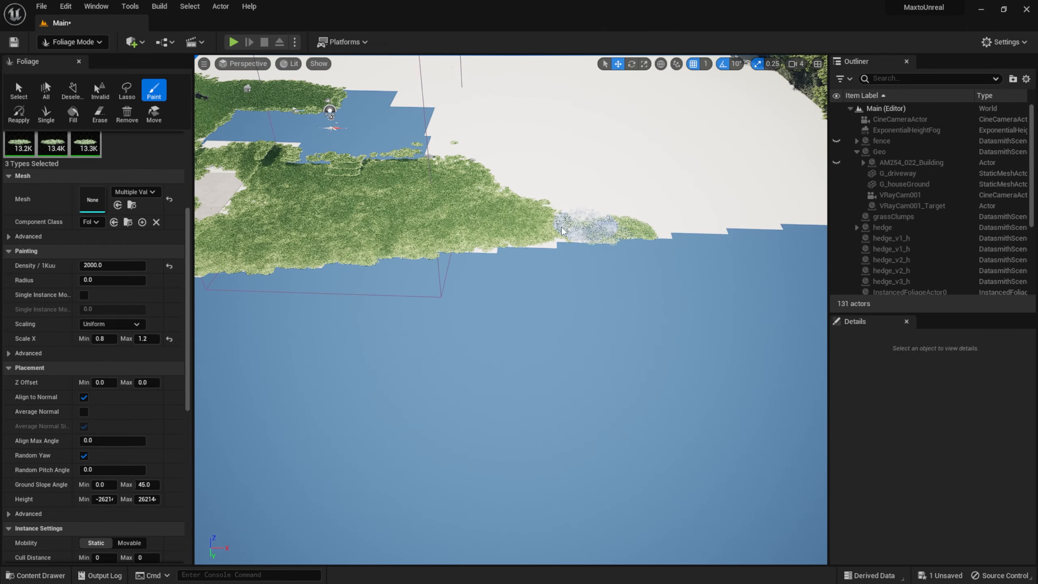
pyautogui.moveTo(509, 222); pyautogui.dragTo(449, 222, button='right')
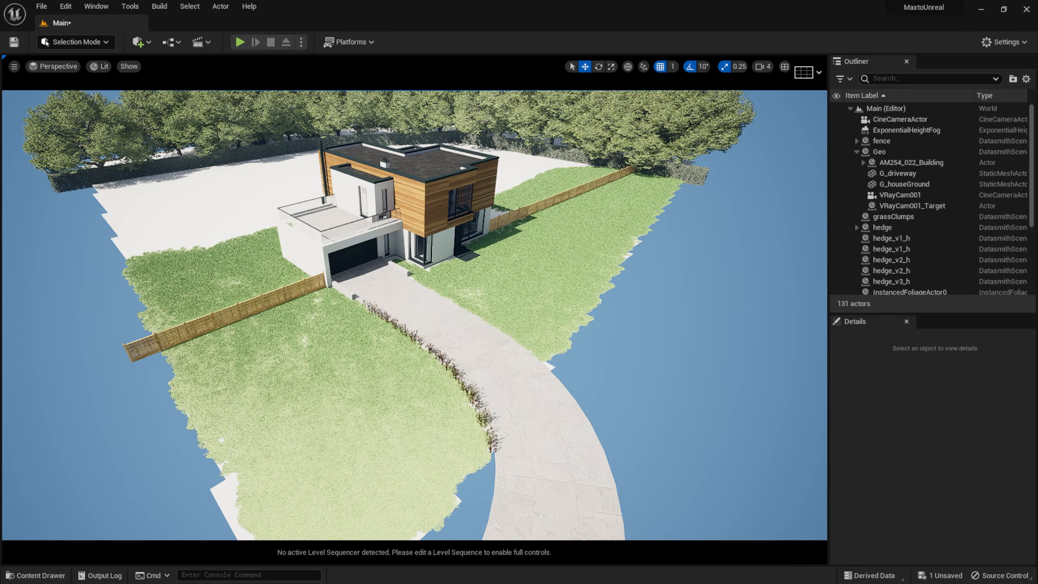
# Step: Turn on the FPS display for the viewport
pyautogui.moveTo(471, 328); pyautogui.dragTo(492, 298, button='right')
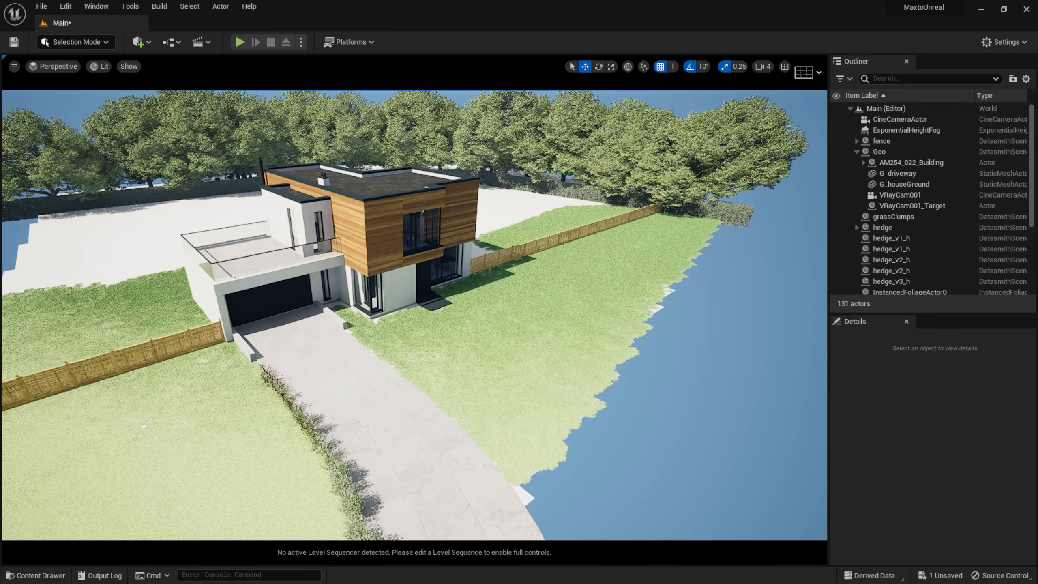
pyautogui.click(13, 66)
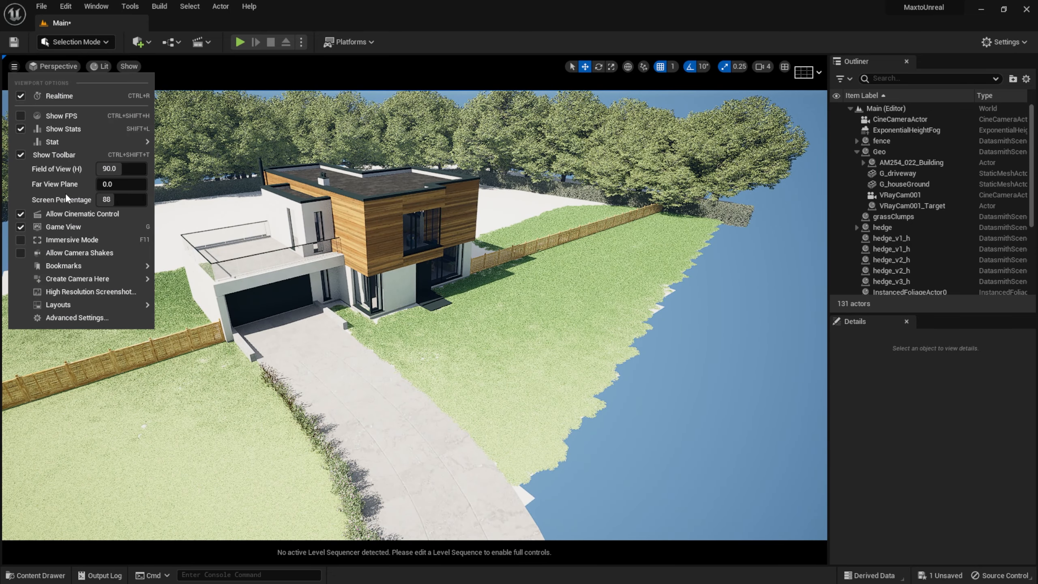
pyautogui.click(35, 116)
# Step: Fly around the house, lawn and driveway to check the frame rate with the painted grass
pyautogui.moveTo(787, 215)
pyautogui.mouseDown(button='right')
pyautogui.moveTo(752, 197)
pyautogui.moveTo(625, 193)
pyautogui.moveTo(736, 216)
pyautogui.moveTo(770, 210)
pyautogui.mouseUp(button='right')
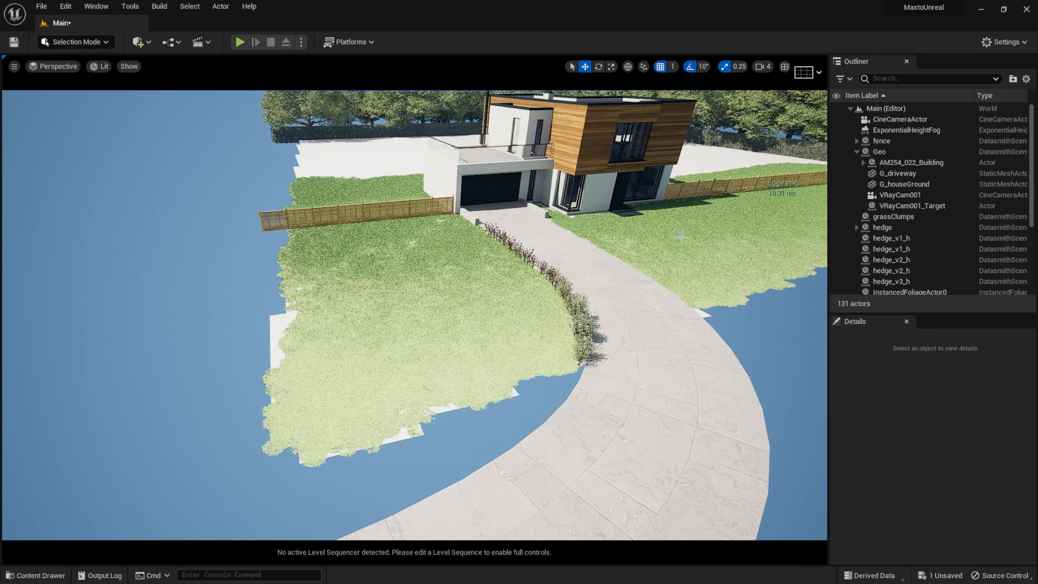
pyautogui.press('s')
pyautogui.moveTo(399, 276); pyautogui.dragTo(410, 250, button='right')
pyautogui.press('a')
pyautogui.press('s')
pyautogui.press('d')
pyautogui.press('s')
pyautogui.press('w')
# Step: View the scene through VRayCam001 and check the viewport options
pyautogui.click(15, 68)
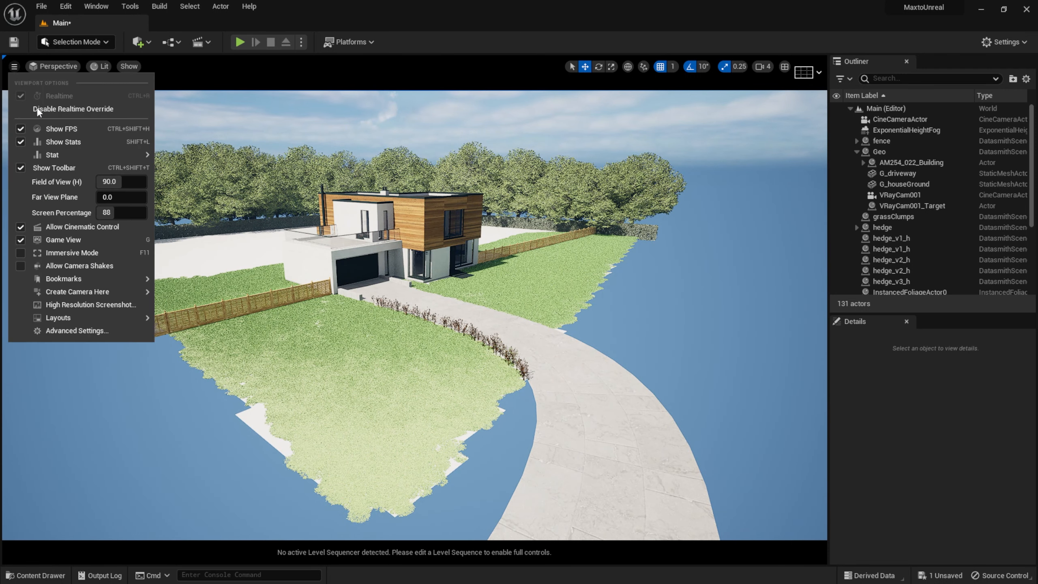
pyautogui.click(56, 67)
pyautogui.click(58, 69)
pyautogui.click(58, 69)
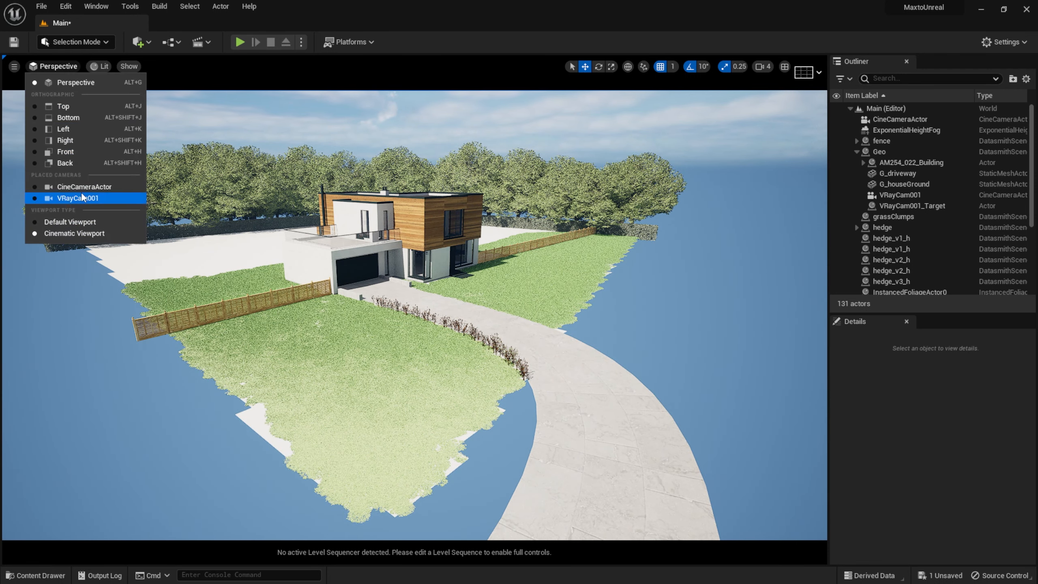
pyautogui.click(74, 199)
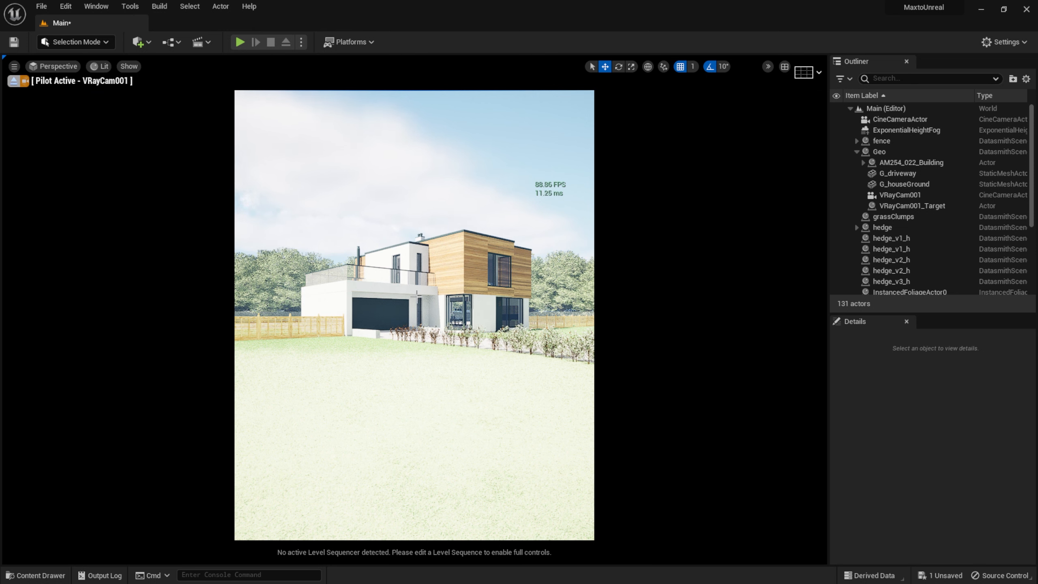
pyautogui.click(14, 68)
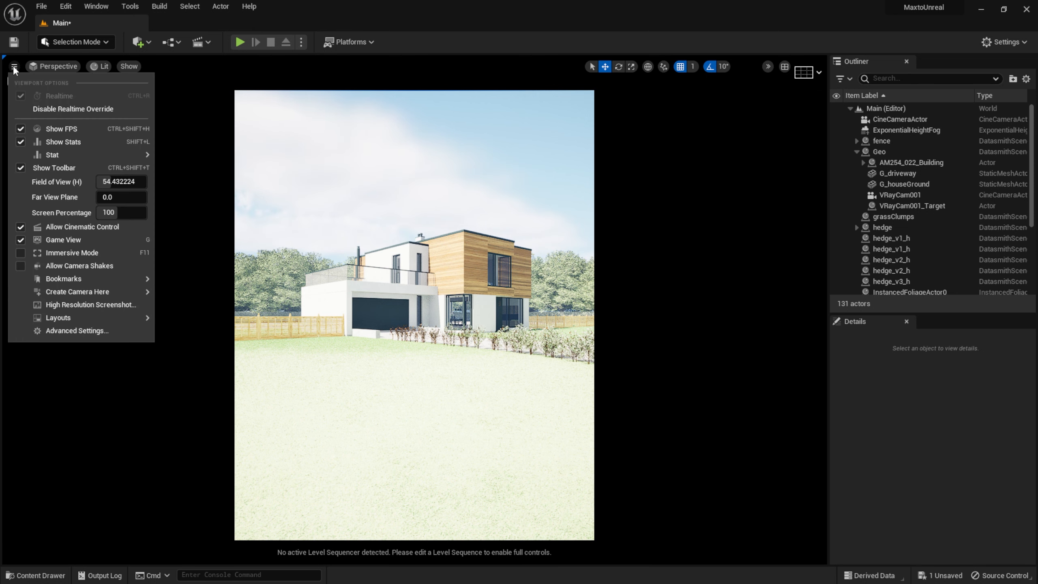
pyautogui.click(30, 105)
# Step: Pilot the CineCameraActor and move it to frame the house, driveway and fence from above
pyautogui.click(51, 69)
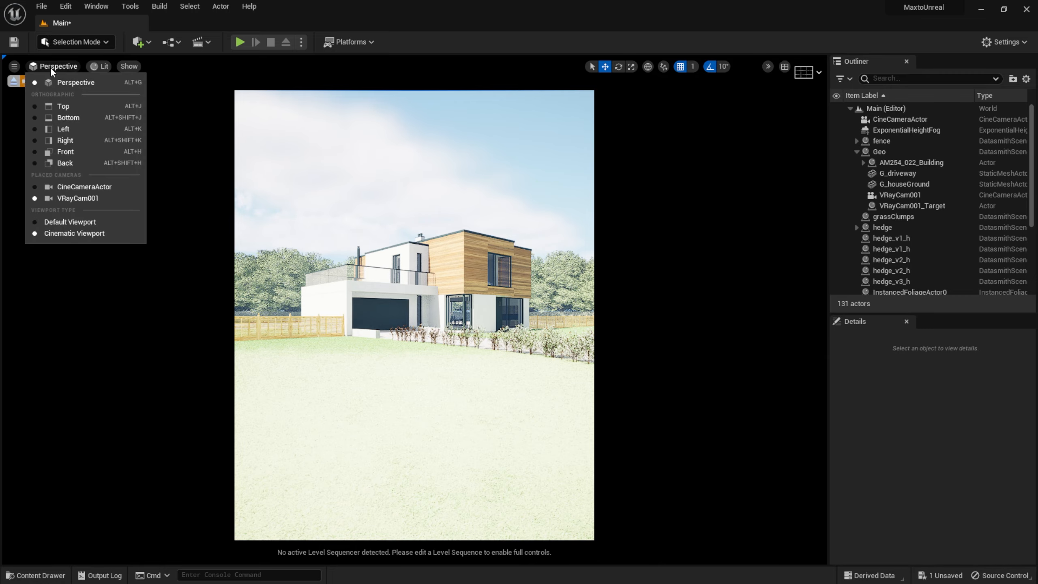
pyautogui.click(78, 191)
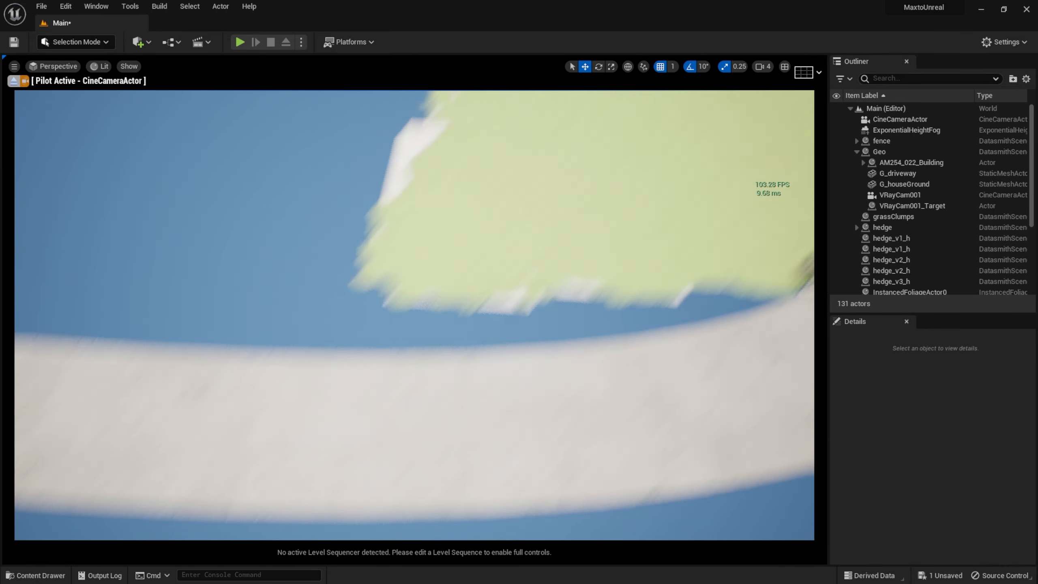
pyautogui.moveTo(414, 314); pyautogui.dragTo(361, 365, button='right')
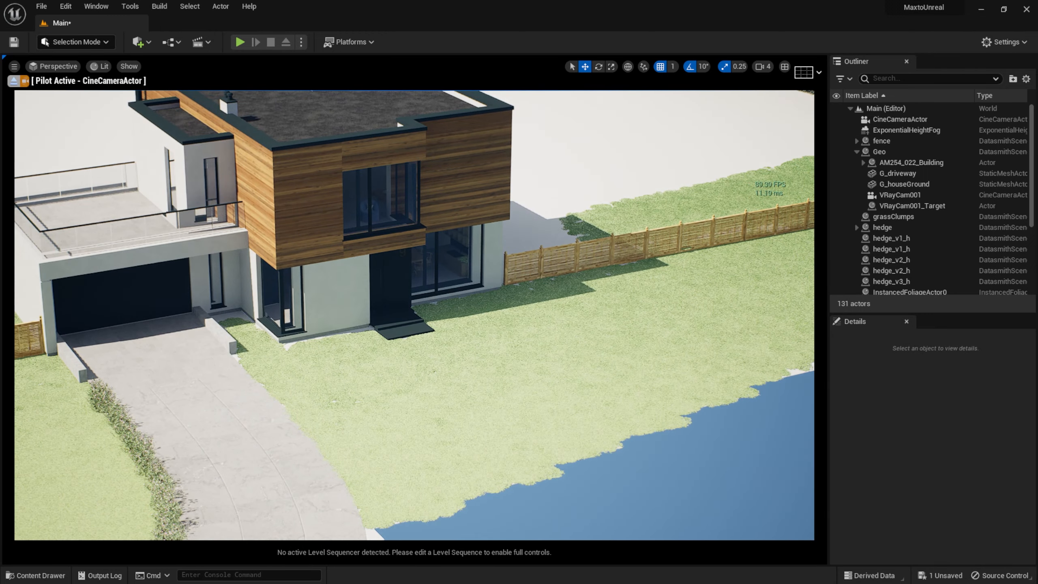
pyautogui.moveTo(505, 306); pyautogui.dragTo(421, 298, button='right')
pyautogui.press('s')
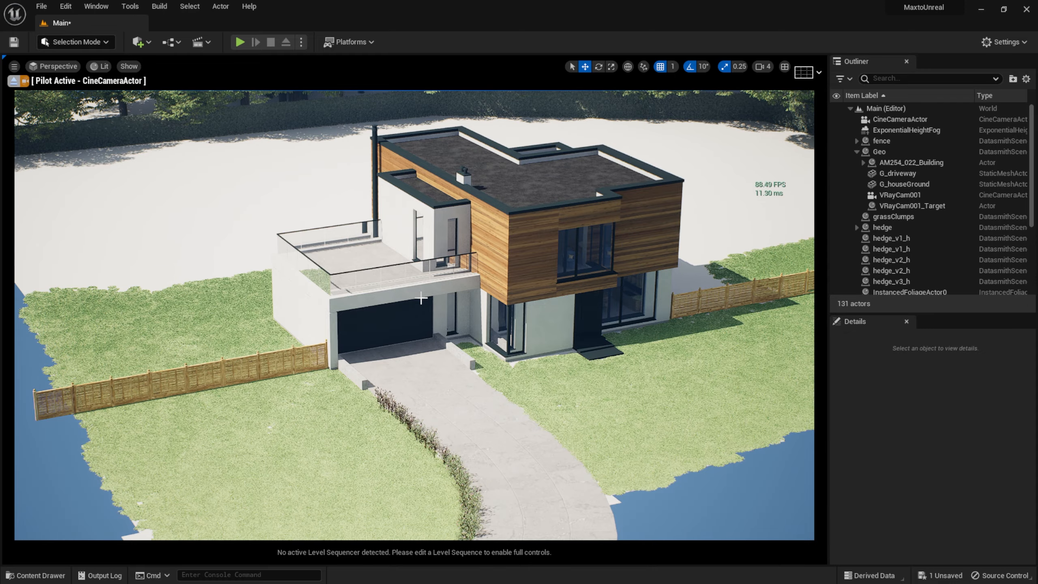
pyautogui.moveTo(420, 298)
pyautogui.mouseDown(button='right')
pyautogui.moveTo(481, 303)
pyautogui.moveTo(425, 296)
pyautogui.moveTo(409, 417)
pyautogui.moveTo(410, 302)
pyautogui.mouseUp(button='right')
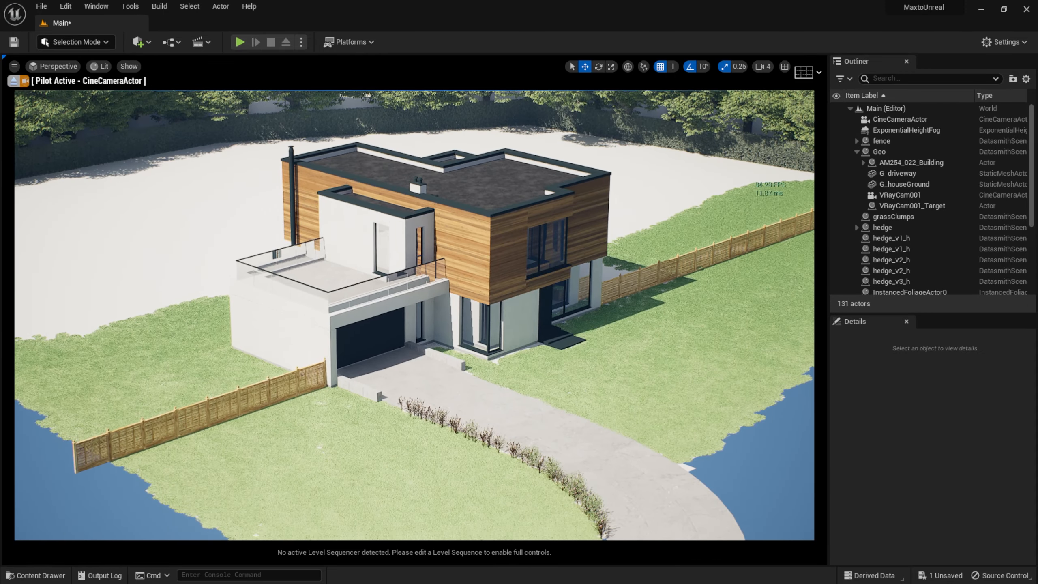
pyautogui.moveTo(265, 206); pyautogui.dragTo(298, 223, button='right')
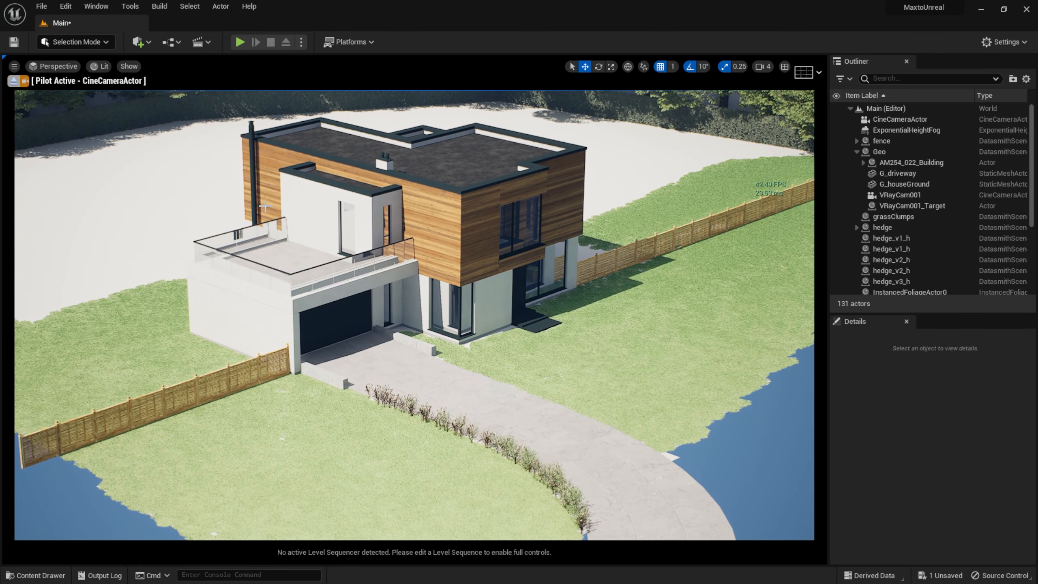
# Step: Switch the view back to VRayCam001, collapse the Geo group and select the PostProcessVolume
pyautogui.click(62, 67)
pyautogui.click(74, 199)
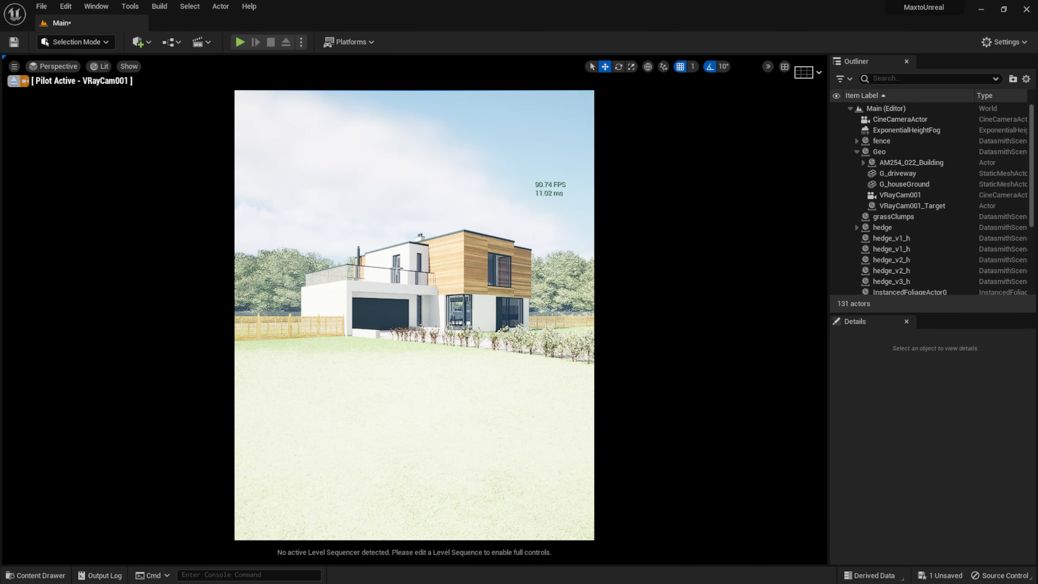
pyautogui.click(856, 151)
pyautogui.scroll(-3, 858, 188)
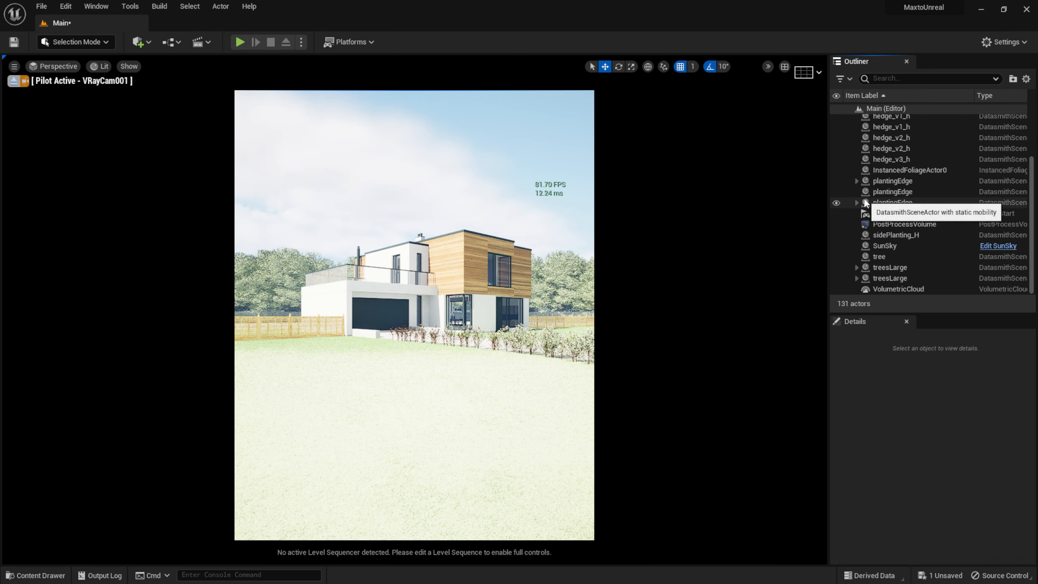
pyautogui.click(899, 225)
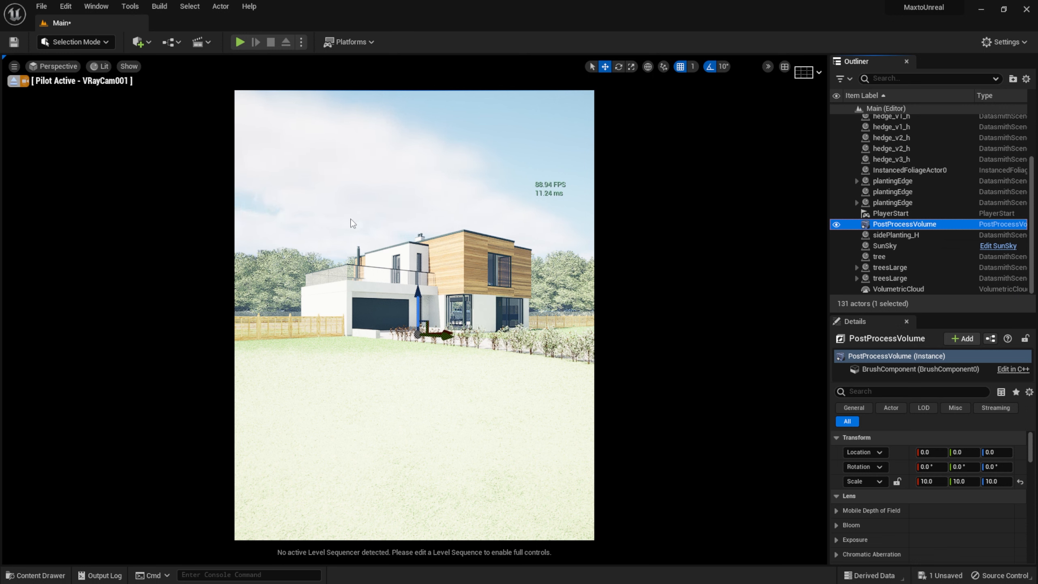
# Step: Enlarge the actor list, reselect the PostProcessVolume and disable its Metering Mode exposure override
pyautogui.click(390, 209)
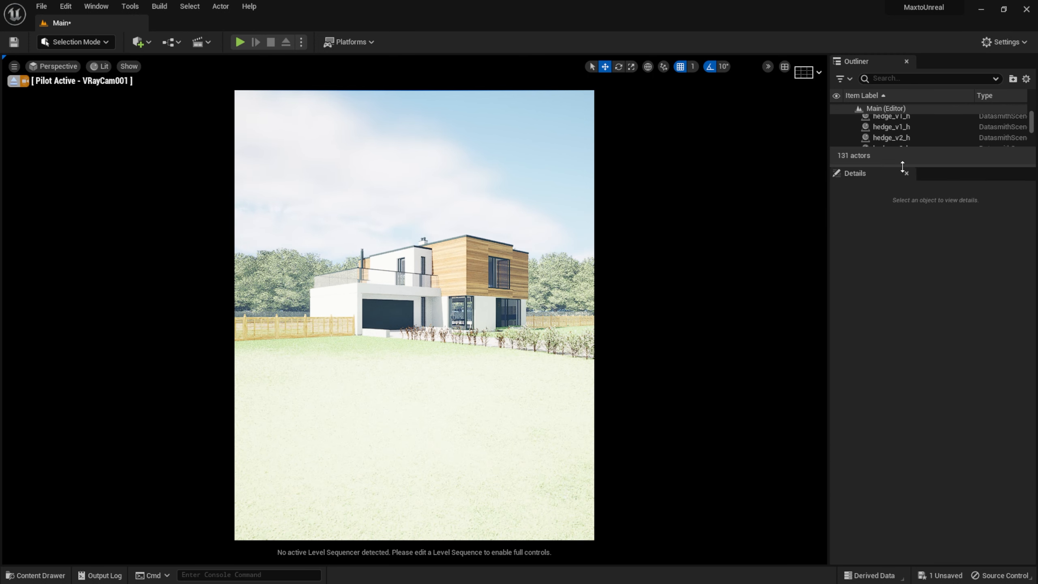
pyautogui.moveTo(902, 166); pyautogui.dragTo(901, 261)
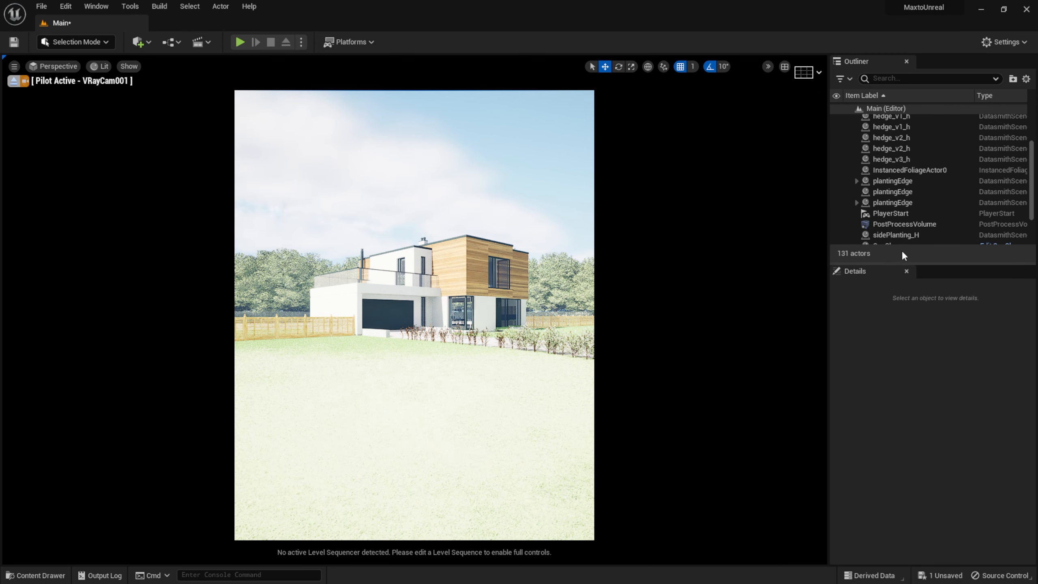
pyautogui.click(901, 225)
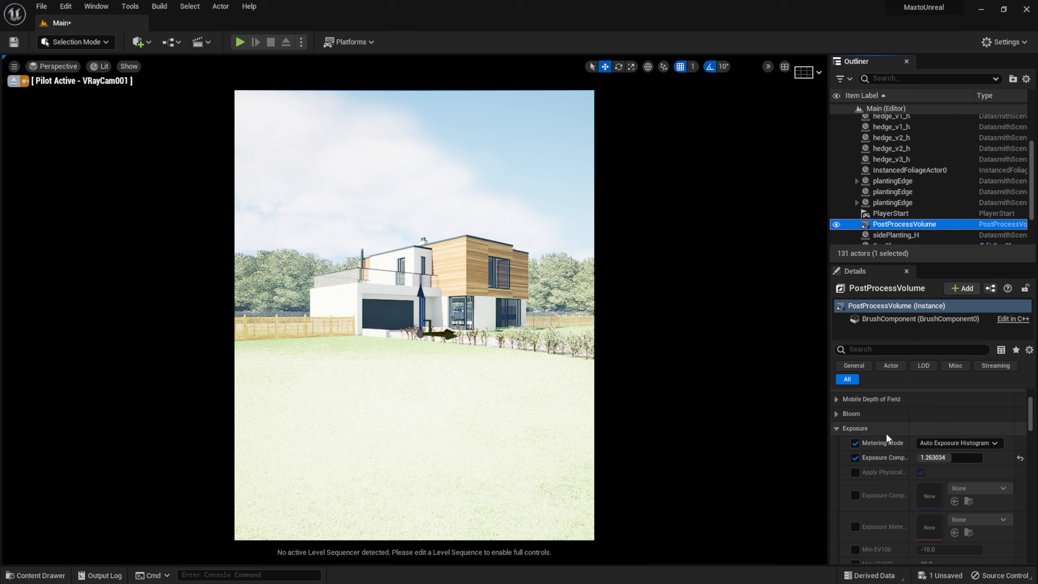
pyautogui.click(855, 443)
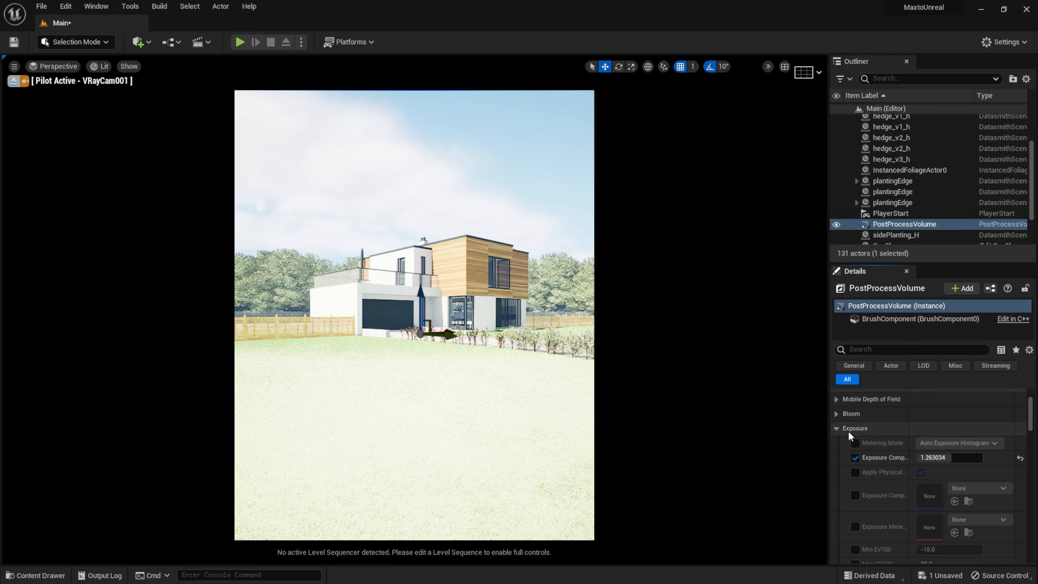
# Step: Enable the PostProcessVolume's Metering Mode override and set the mode to Manual
pyautogui.click(854, 441)
pyautogui.click(923, 442)
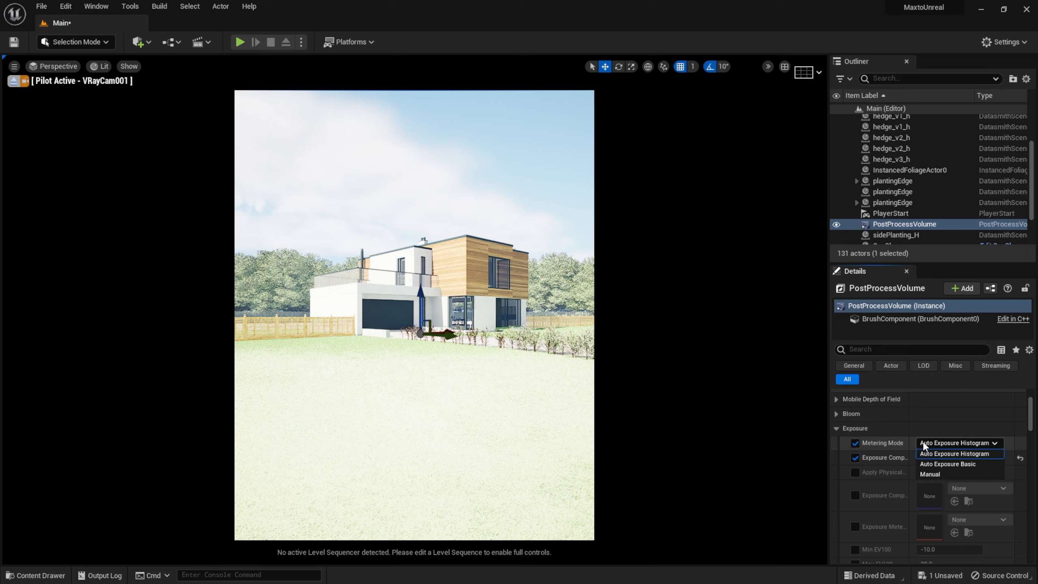
pyautogui.click(932, 474)
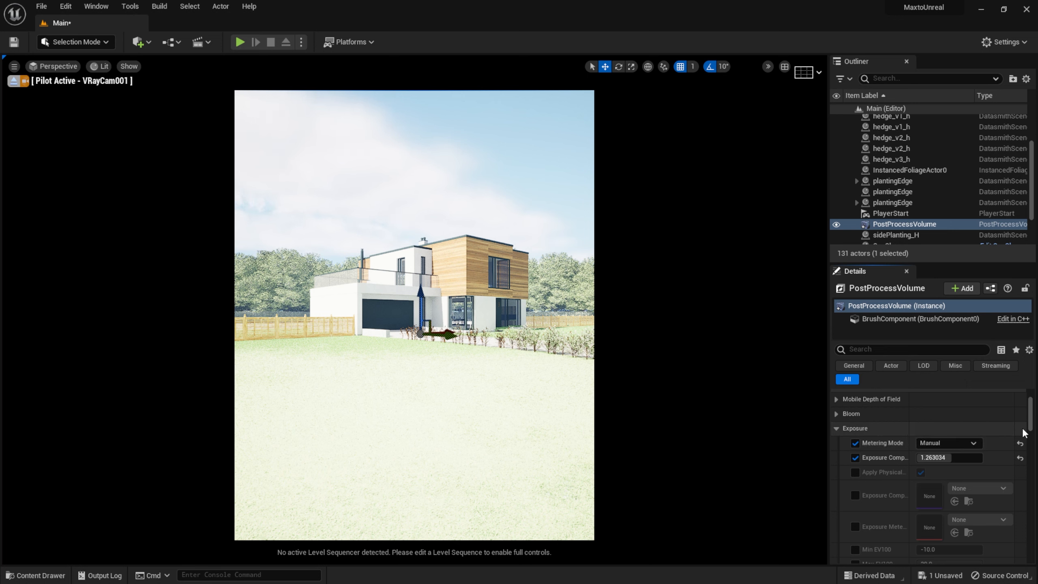
# Step: Try different Exposure Compensation values, settle on -0.5, and deselect the PostProcessVolume to check the image
pyautogui.moveTo(1028, 428)
pyautogui.mouseDown()
pyautogui.moveTo(1016, 509)
pyautogui.moveTo(1031, 475)
pyautogui.moveTo(1032, 412)
pyautogui.mouseUp()
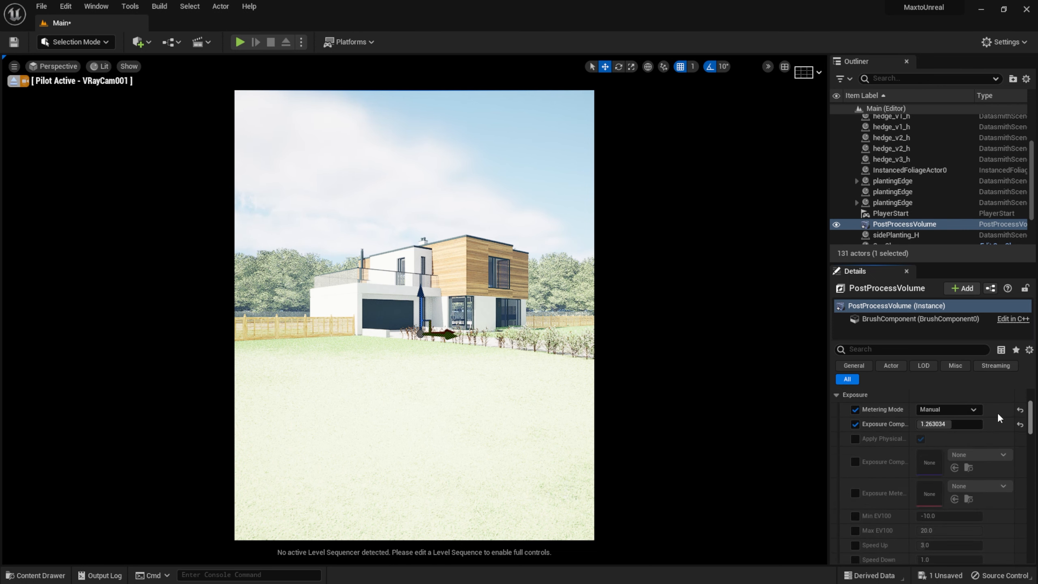
pyautogui.moveTo(952, 424)
pyautogui.mouseDown()
pyautogui.moveTo(936, 424)
pyautogui.moveTo(950, 426)
pyautogui.mouseUp()
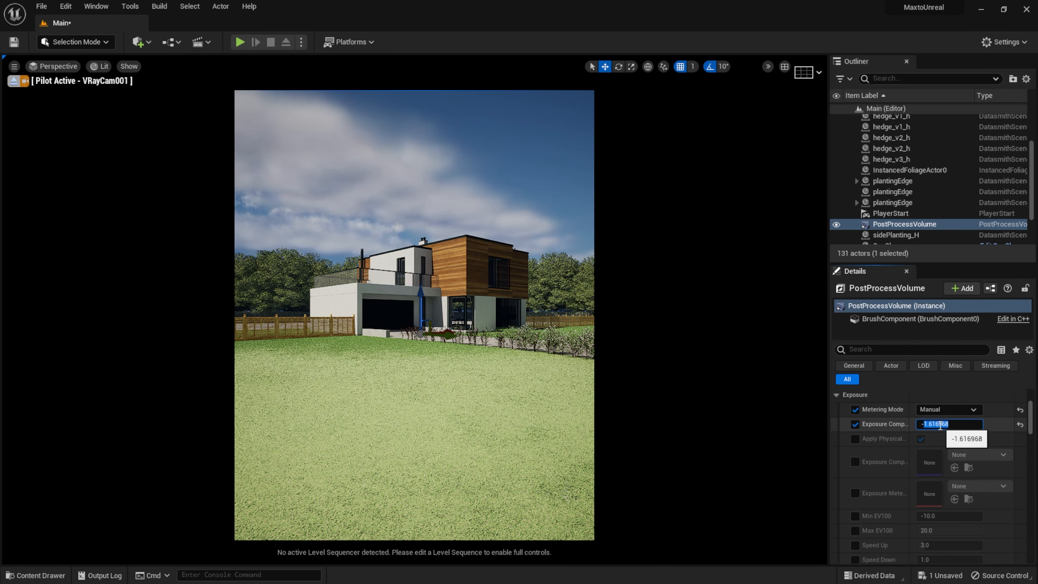
pyautogui.press('Return')
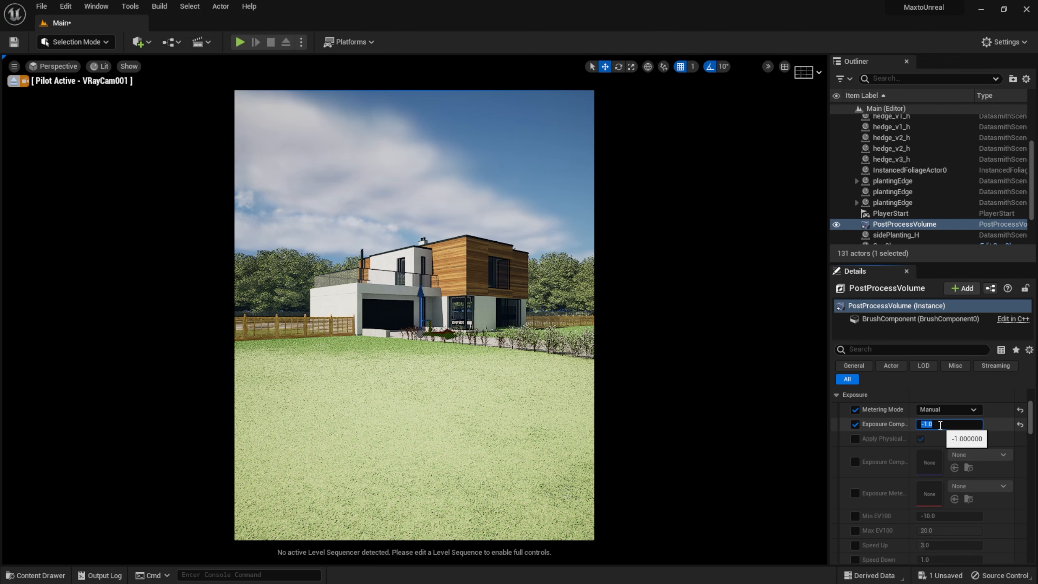
pyautogui.press('Return')
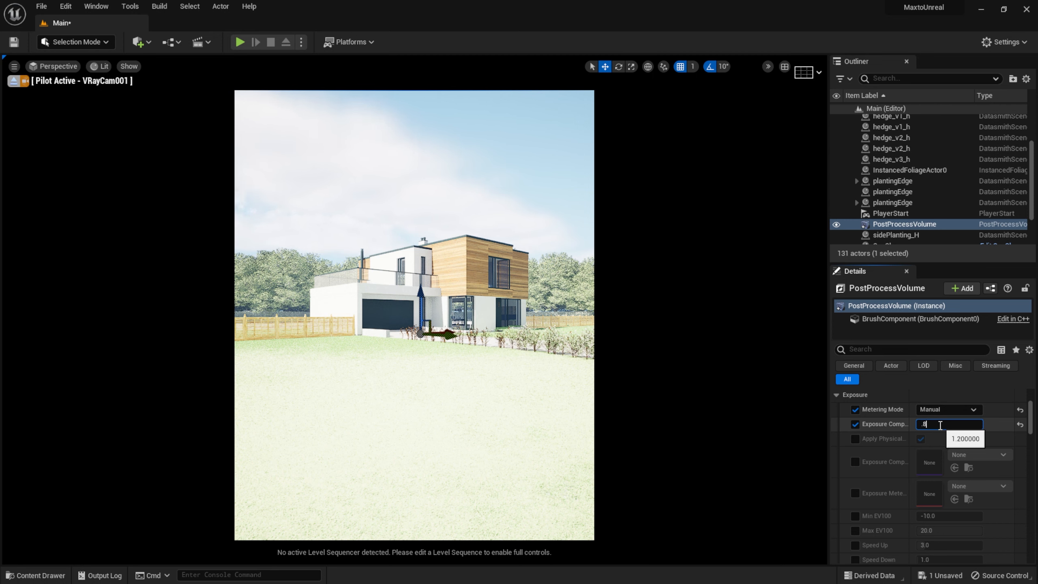
pyautogui.press('Return')
pyautogui.write('-.5')
pyautogui.press('Return')
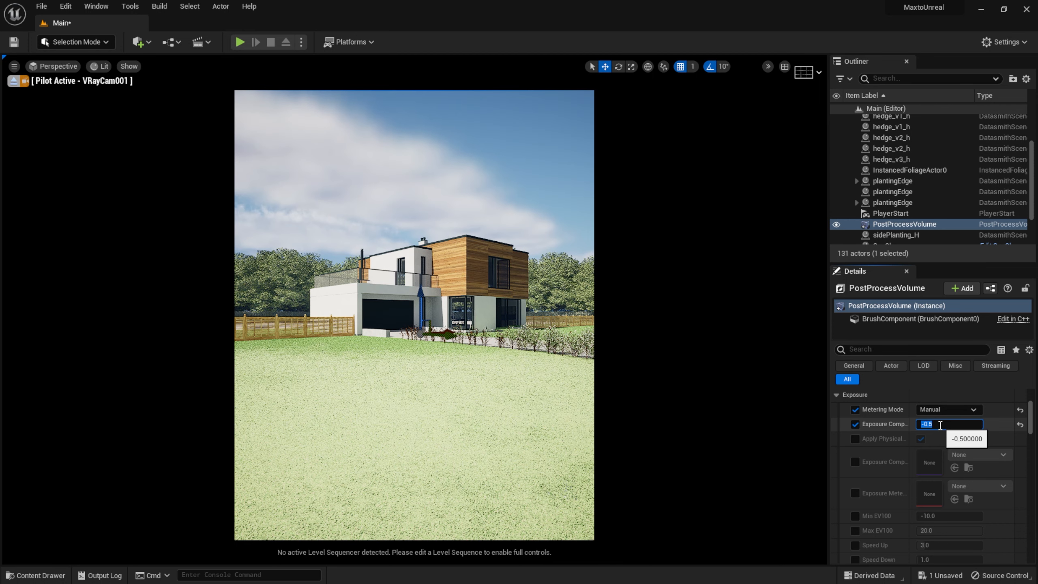
pyautogui.press('Escape')
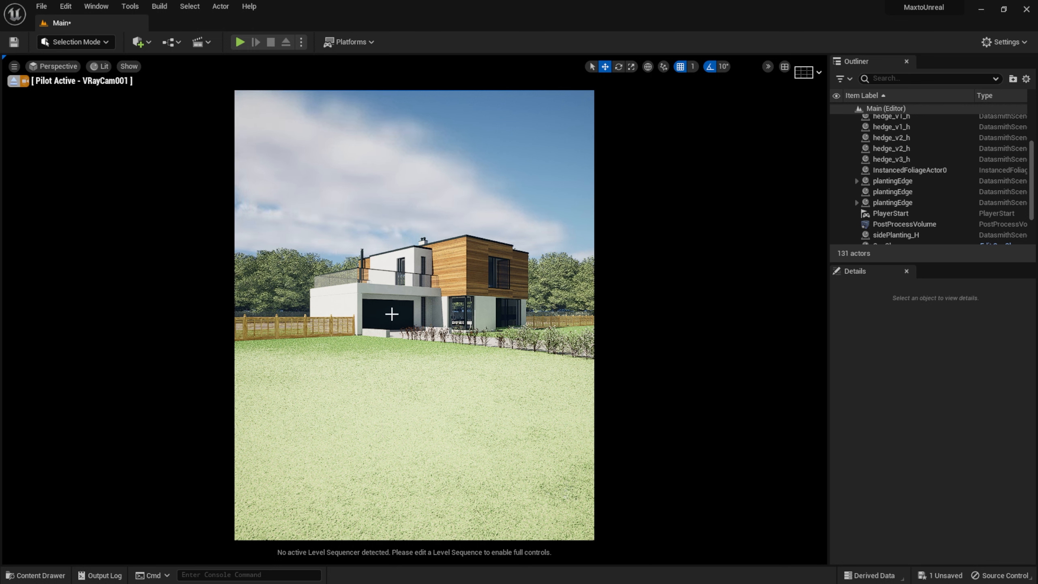
# Step: Reselect the PostProcessVolume, enable its Chromatic Aberration Intensity override and reduce the value to 0.0
pyautogui.click(903, 224)
pyautogui.moveTo(1032, 427); pyautogui.dragTo(1033, 442)
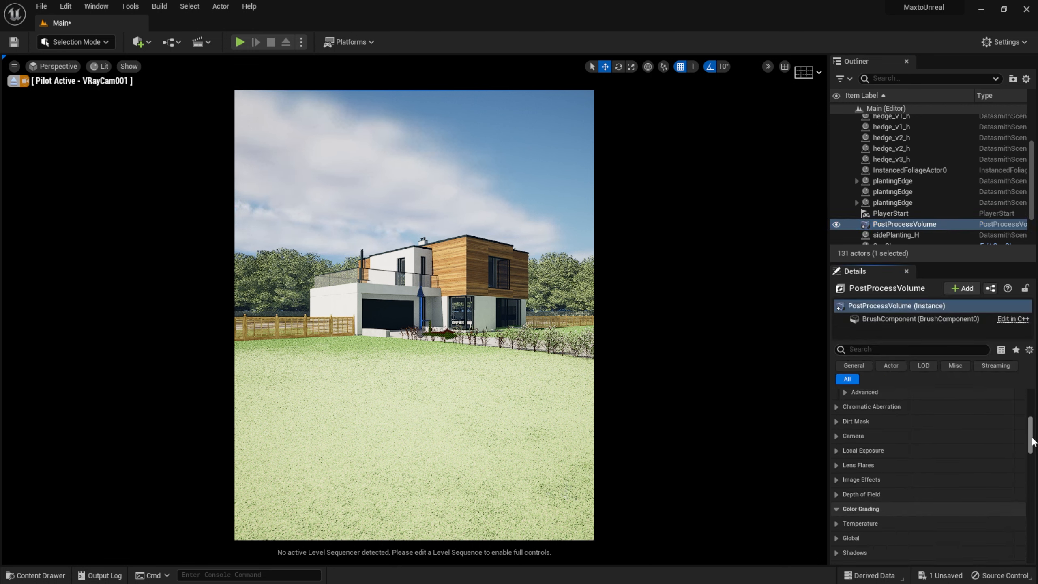
pyautogui.click(839, 405)
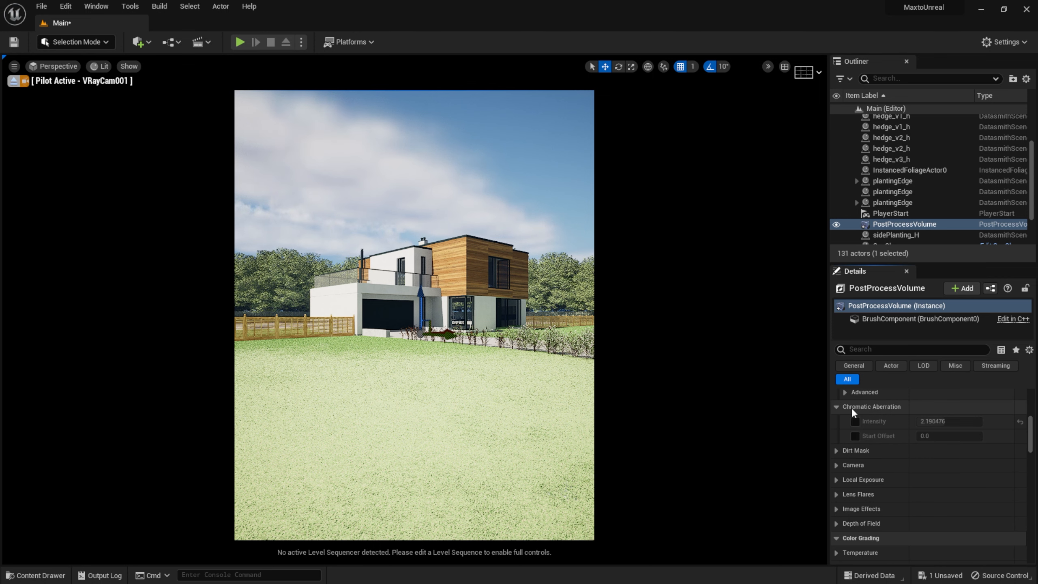
pyautogui.click(854, 422)
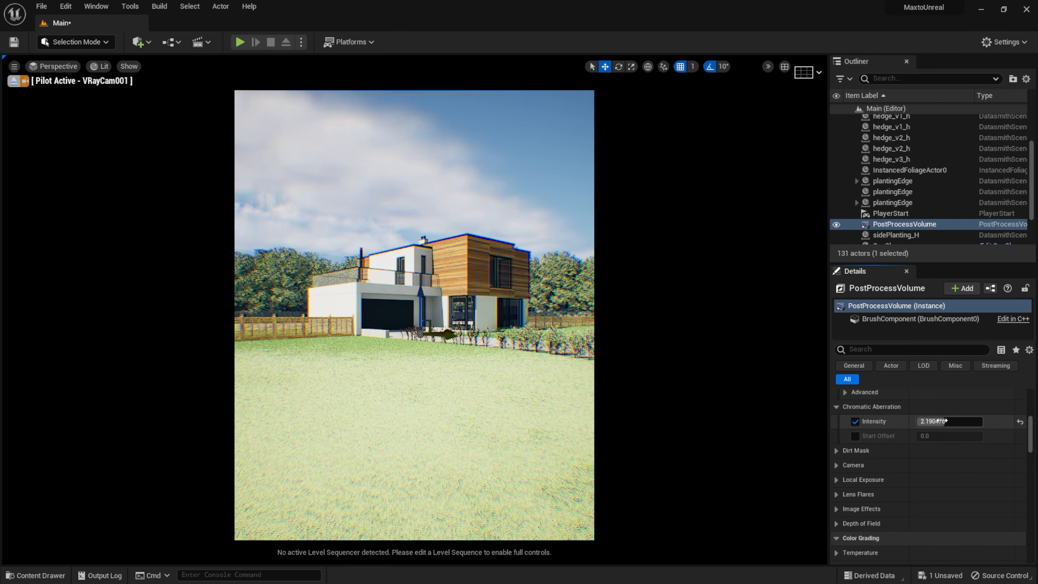
pyautogui.moveTo(941, 421); pyautogui.dragTo(913, 421)
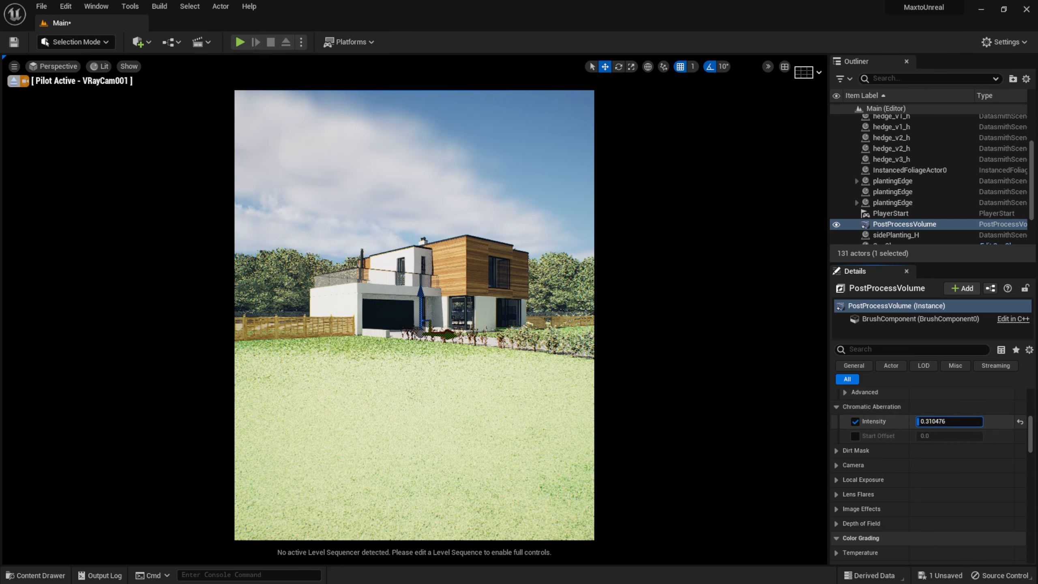
pyautogui.moveTo(940, 422); pyautogui.dragTo(925, 421)
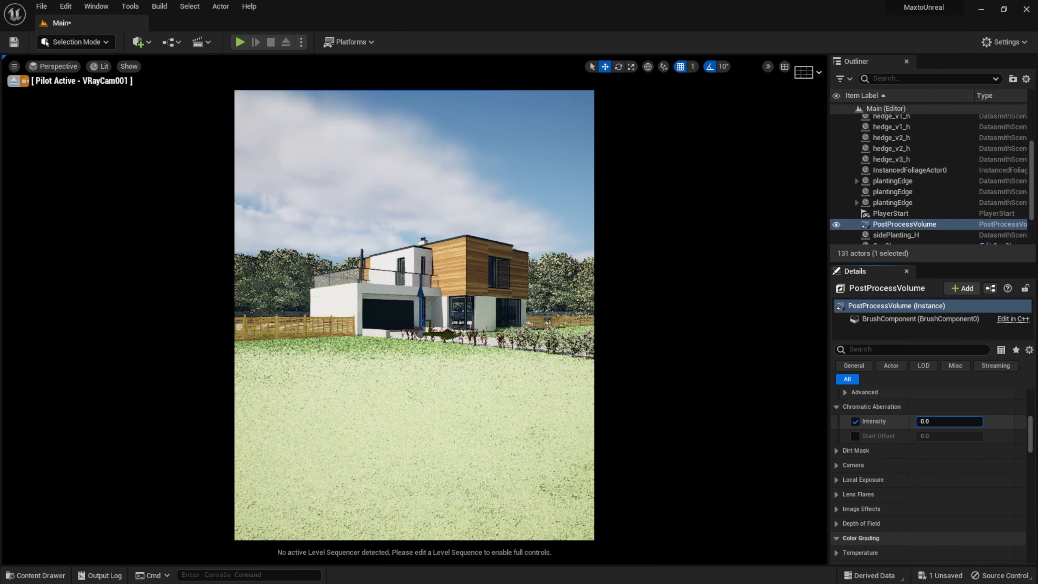
# Step: Try enabling the Intensity override of the Convolution bloom and raising its value
pyautogui.scroll(8, 844, 407)
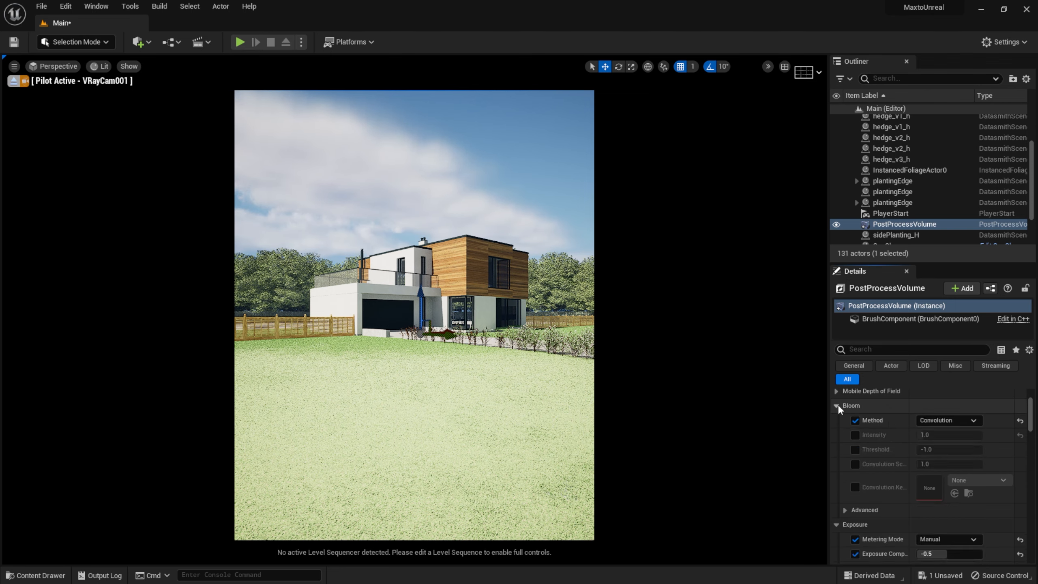
pyautogui.click(854, 435)
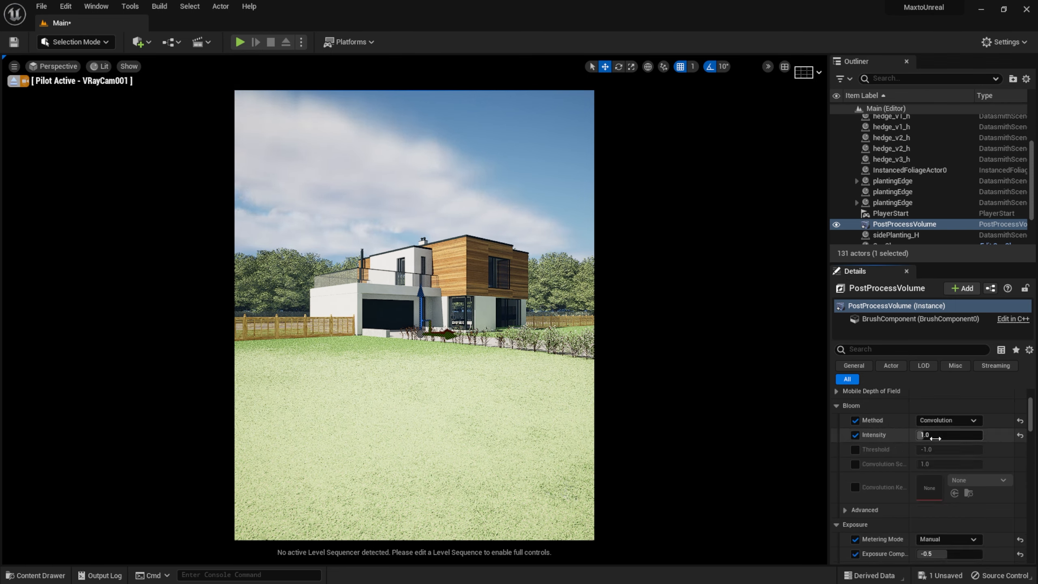
pyautogui.moveTo(920, 434)
pyautogui.mouseDown()
pyautogui.moveTo(982, 434)
pyautogui.moveTo(927, 435)
pyautogui.moveTo(938, 434)
pyautogui.mouseUp()
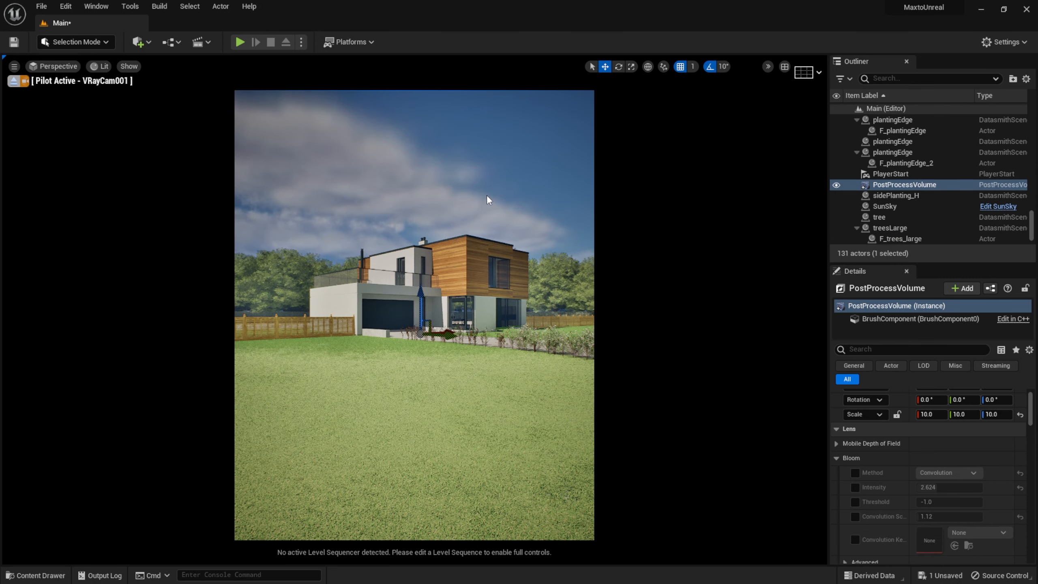
# Step: Play the level and walk through the house, driveway, lawn and trees to check the look, finishing by stopping play
pyautogui.click(239, 42)
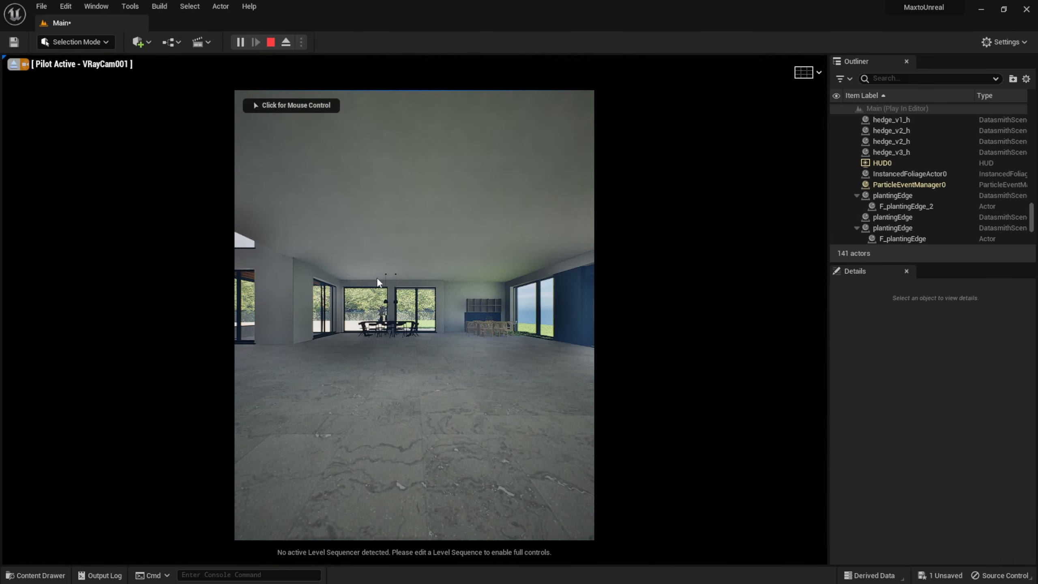
pyautogui.click(376, 277)
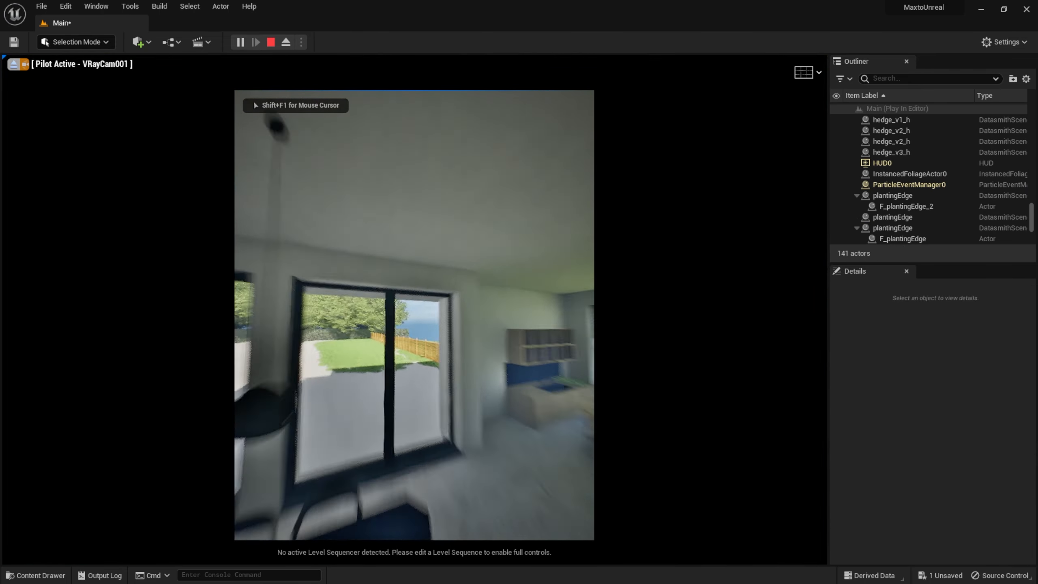
pyautogui.press('w')
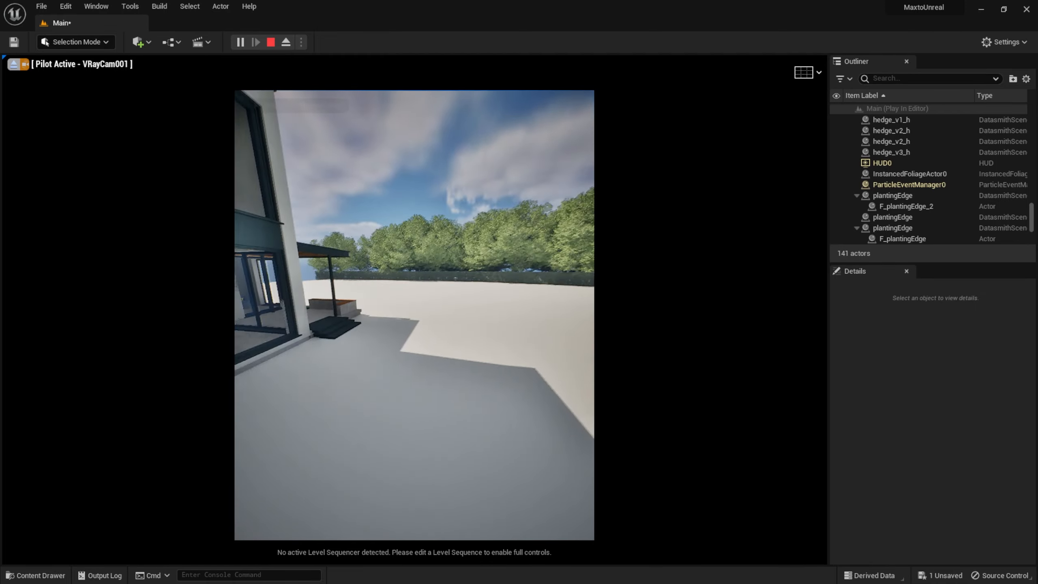
pyautogui.press('w')
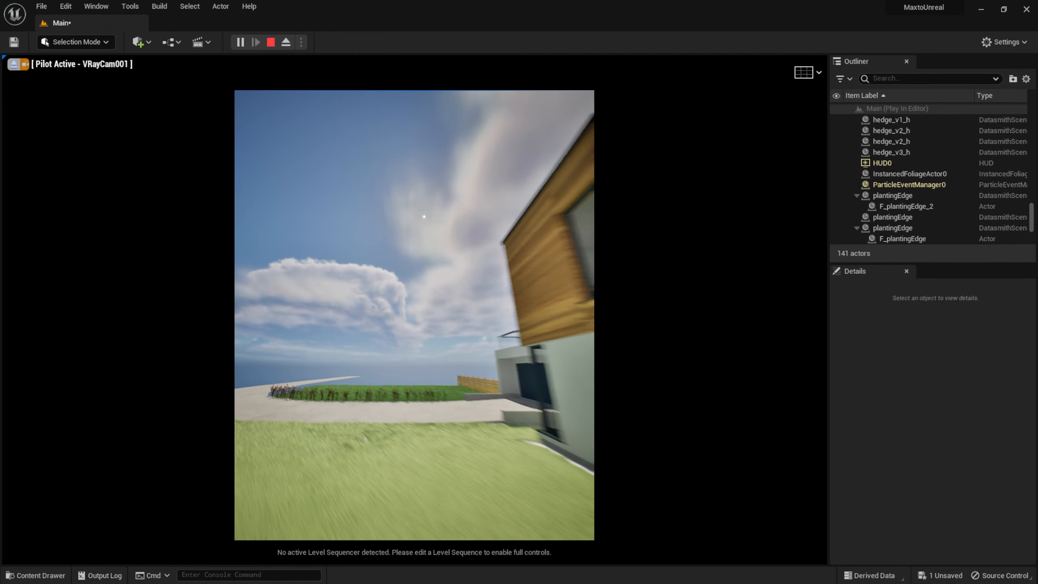
pyautogui.press('w')
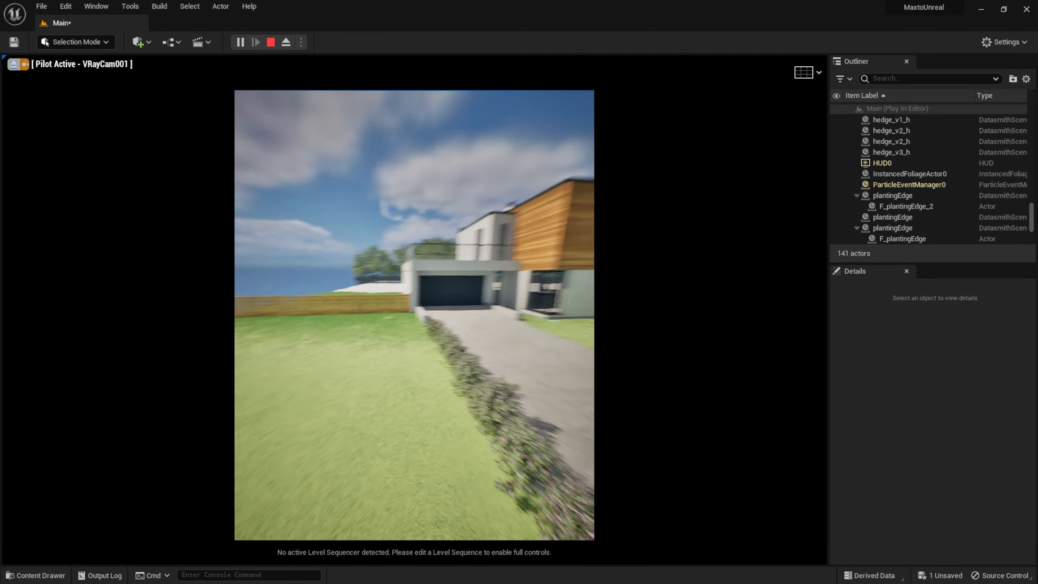
pyautogui.press('w')
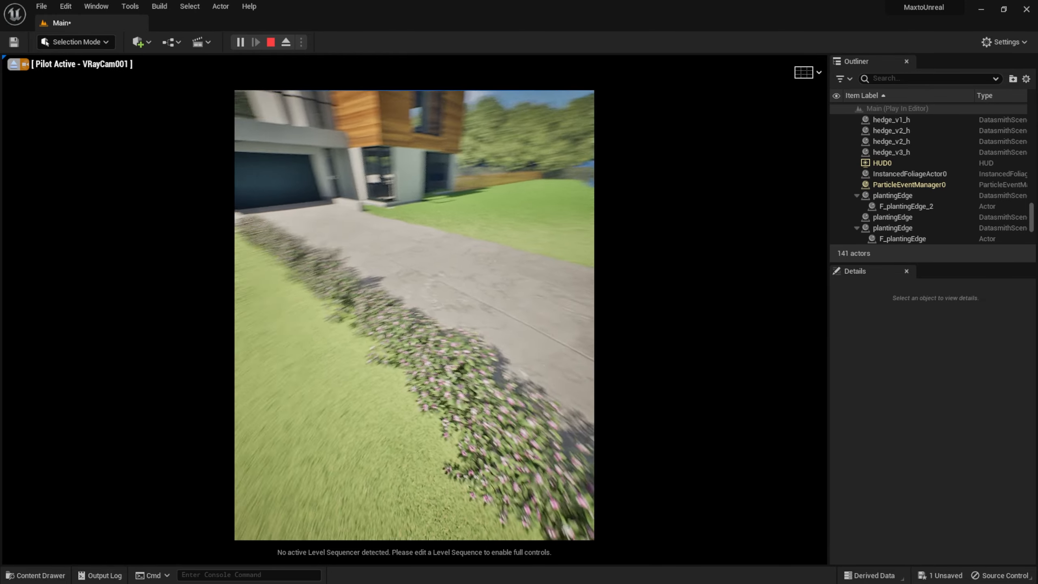
pyautogui.press('w')
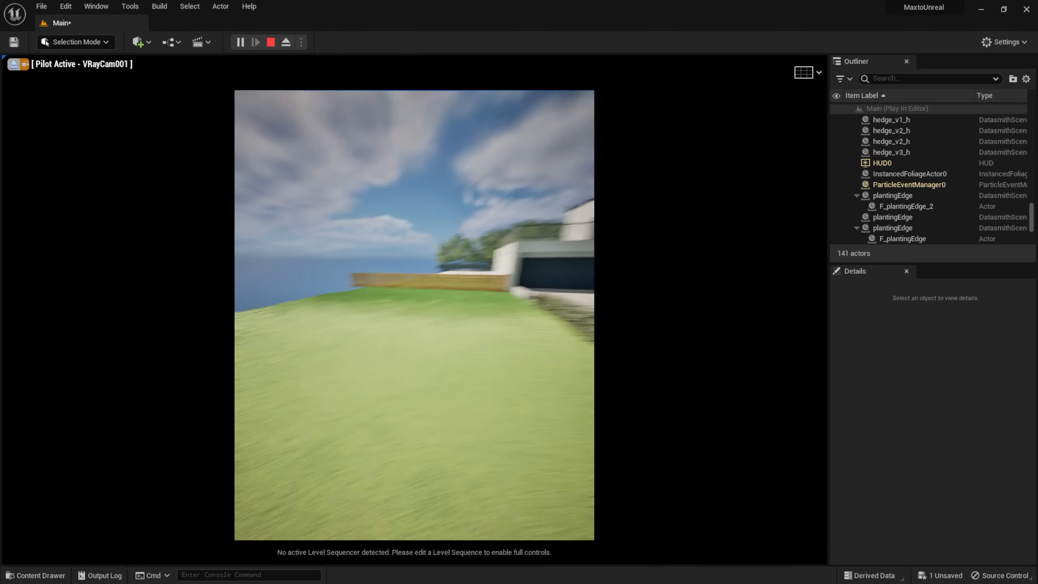
pyautogui.press('w')
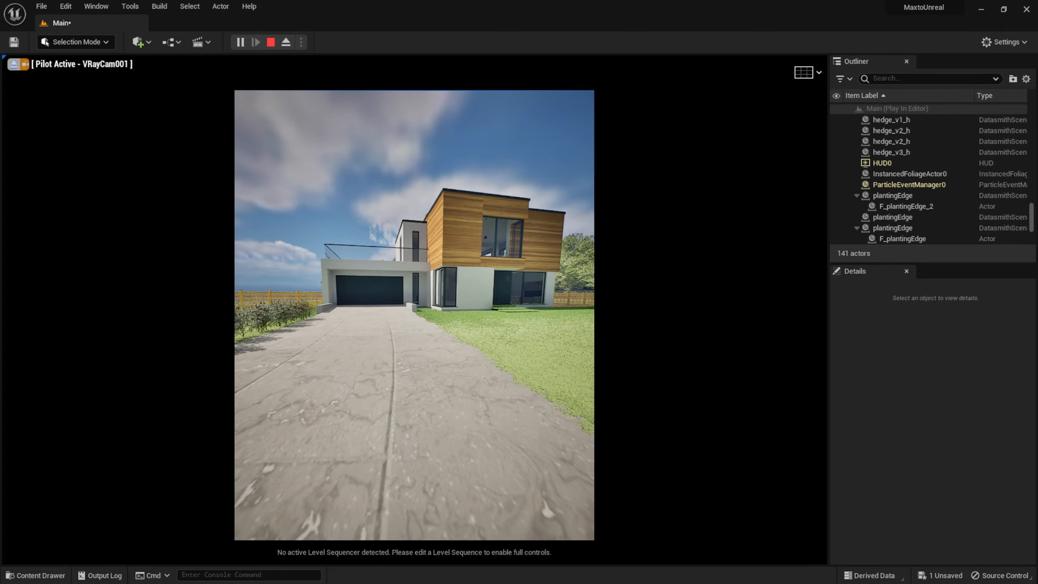
pyautogui.press('w')
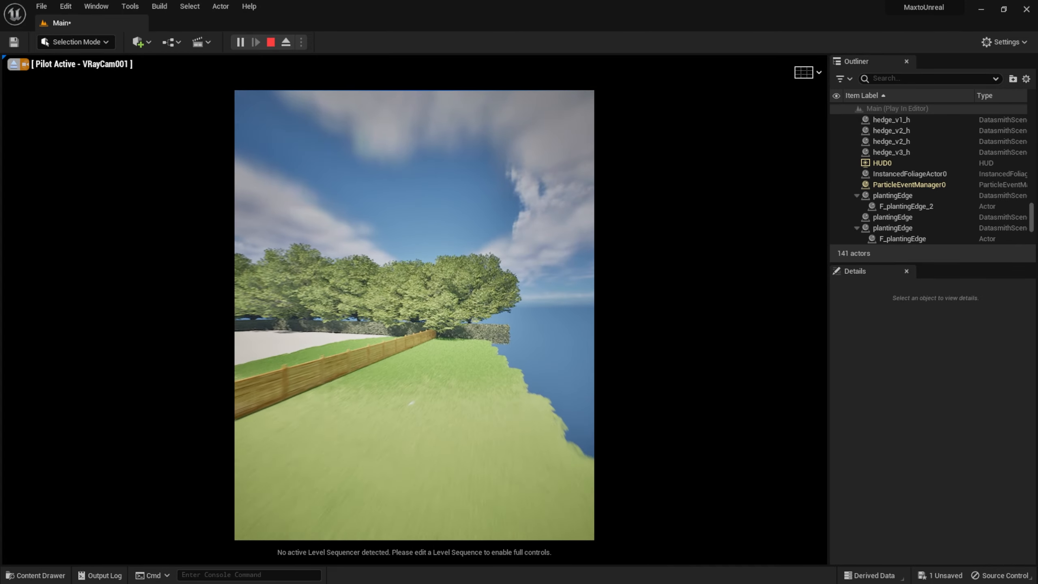
pyautogui.press('w')
pyautogui.press('w')
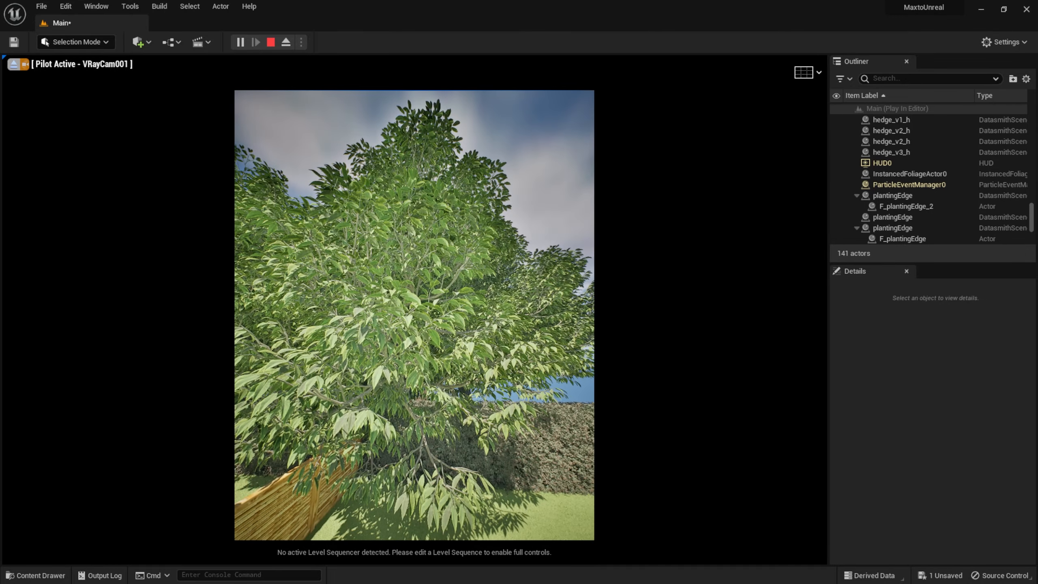
pyautogui.press('w')
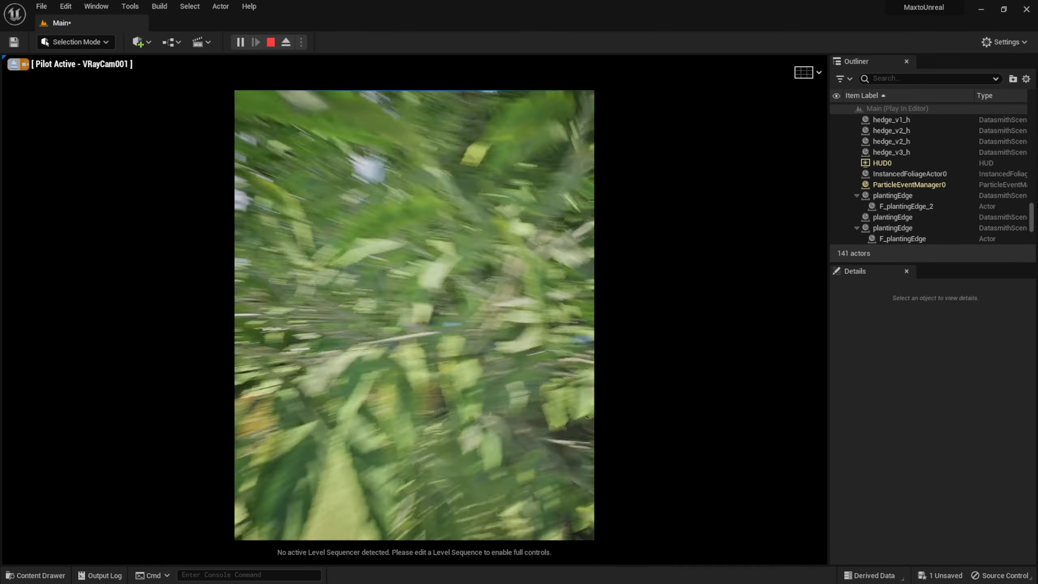
pyautogui.press('w')
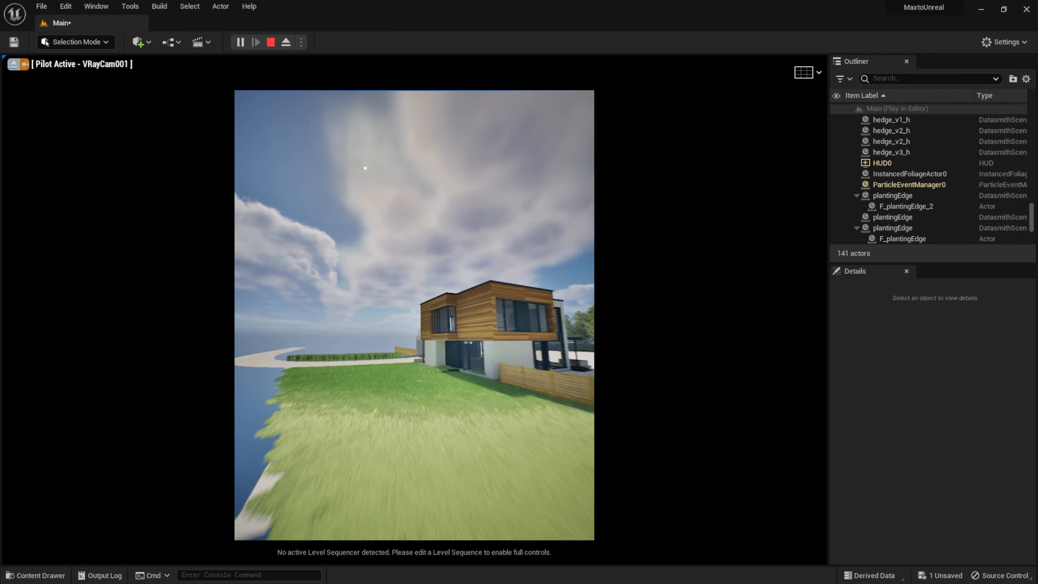
pyautogui.press('w')
pyautogui.press('a')
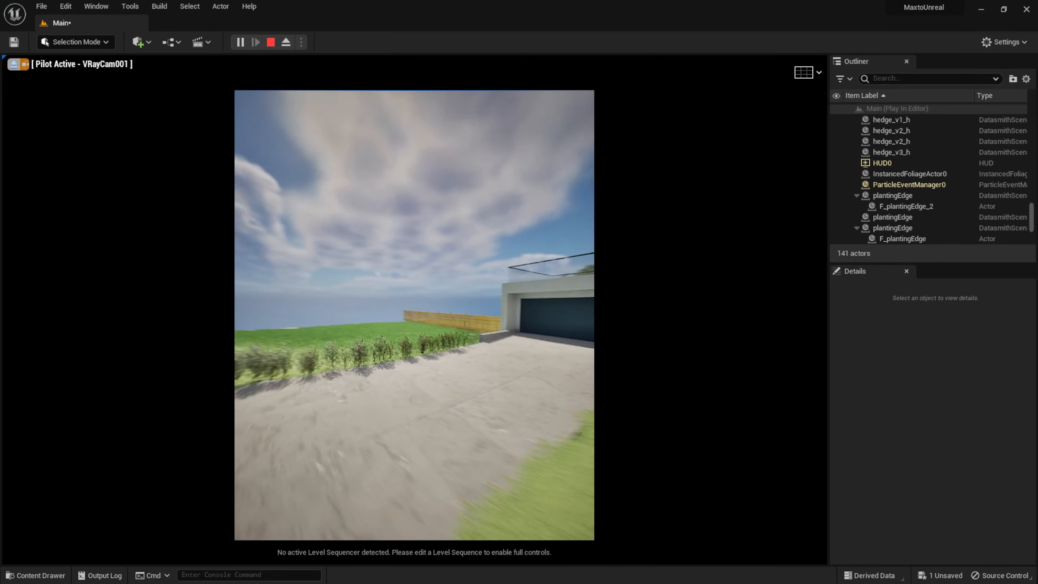
pyautogui.press('s')
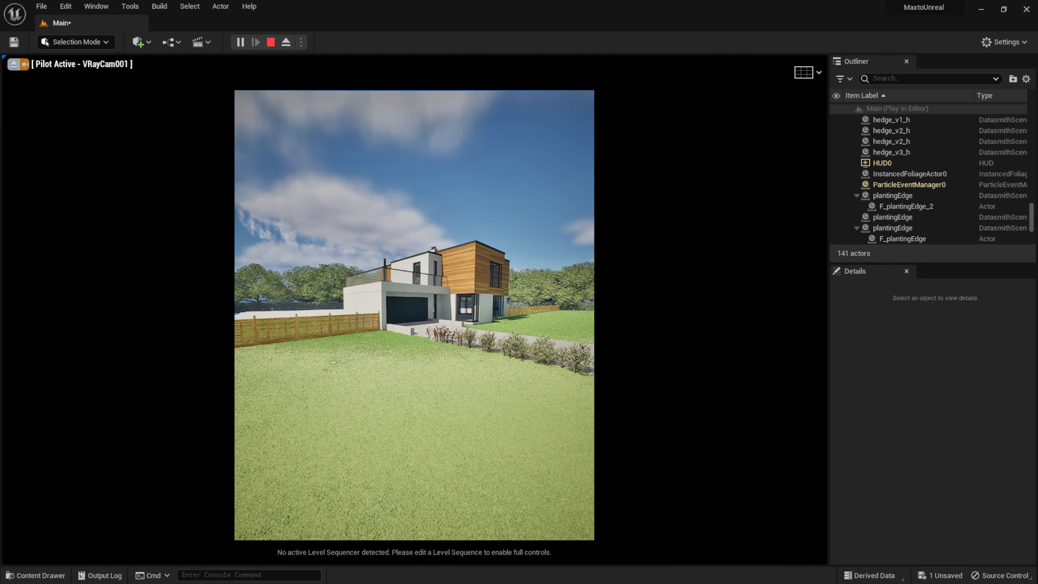
pyautogui.press('Escape')
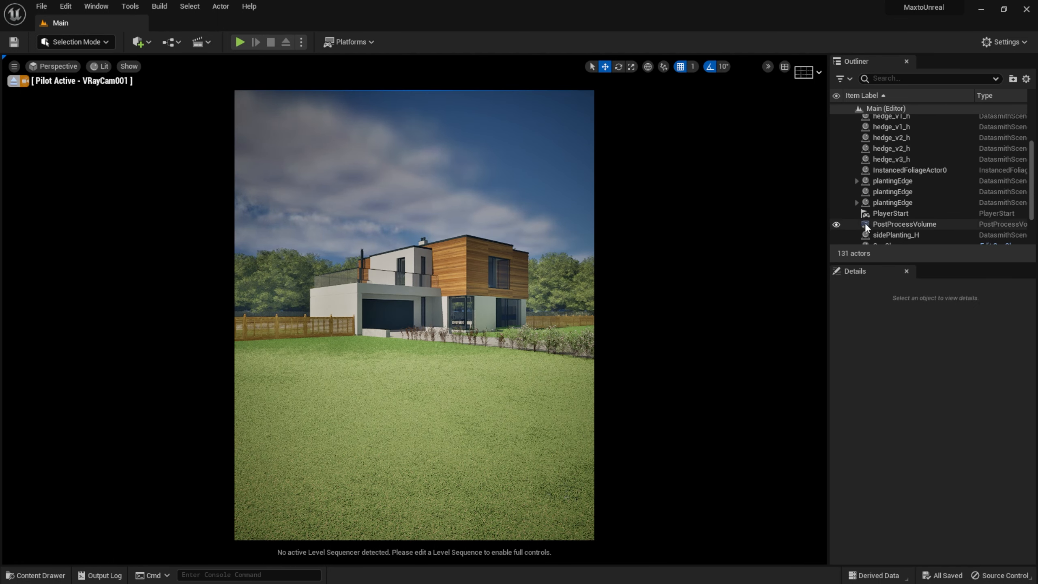
# Step: Reselect the PostProcessVolume and set its Chromatic Aberration Intensity to 0.1
pyautogui.click(884, 223)
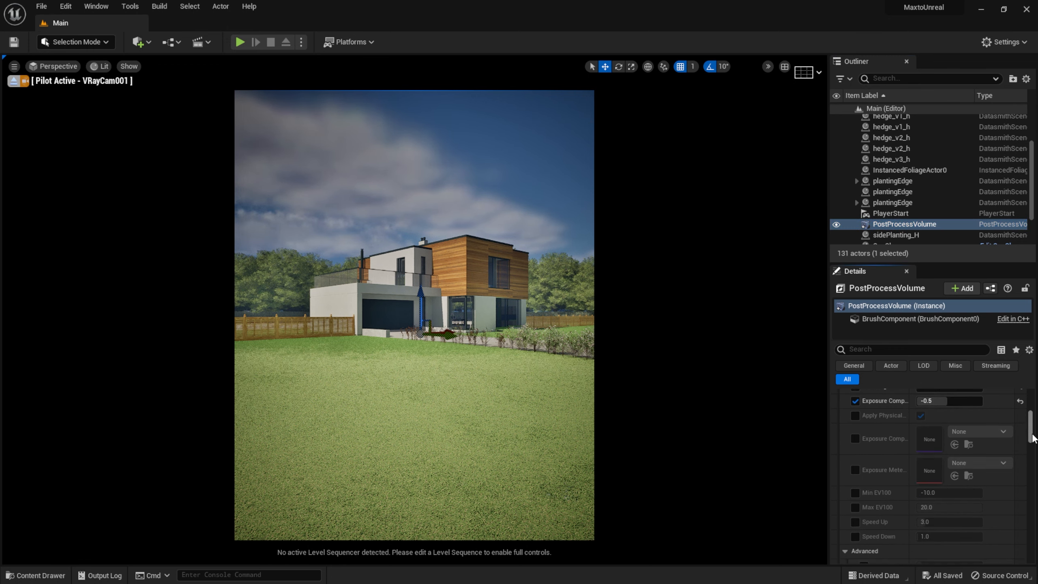
pyautogui.scroll(-2, 1033, 433)
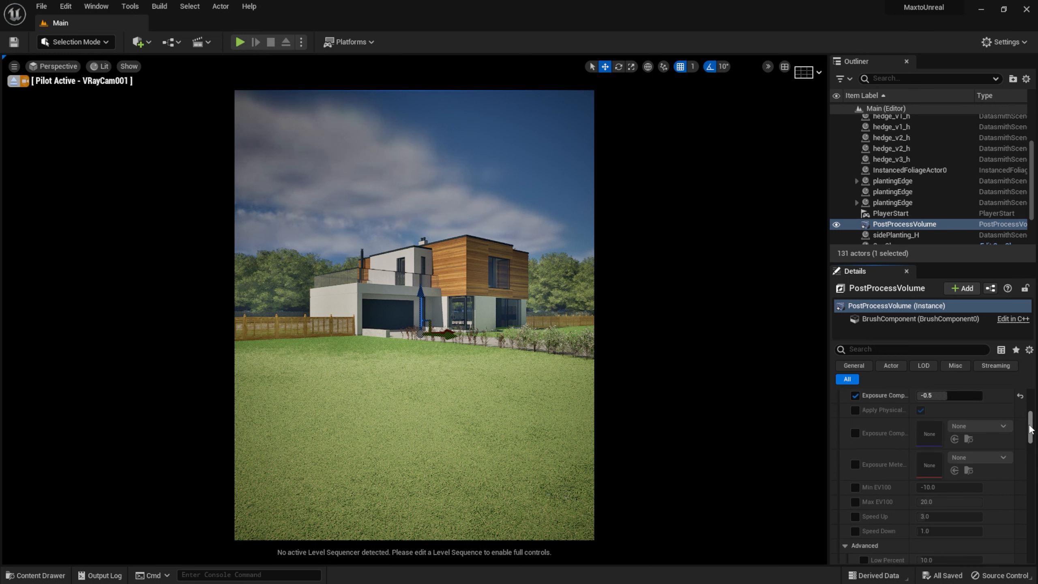
pyautogui.scroll(-5, 1001, 425)
pyautogui.click(854, 452)
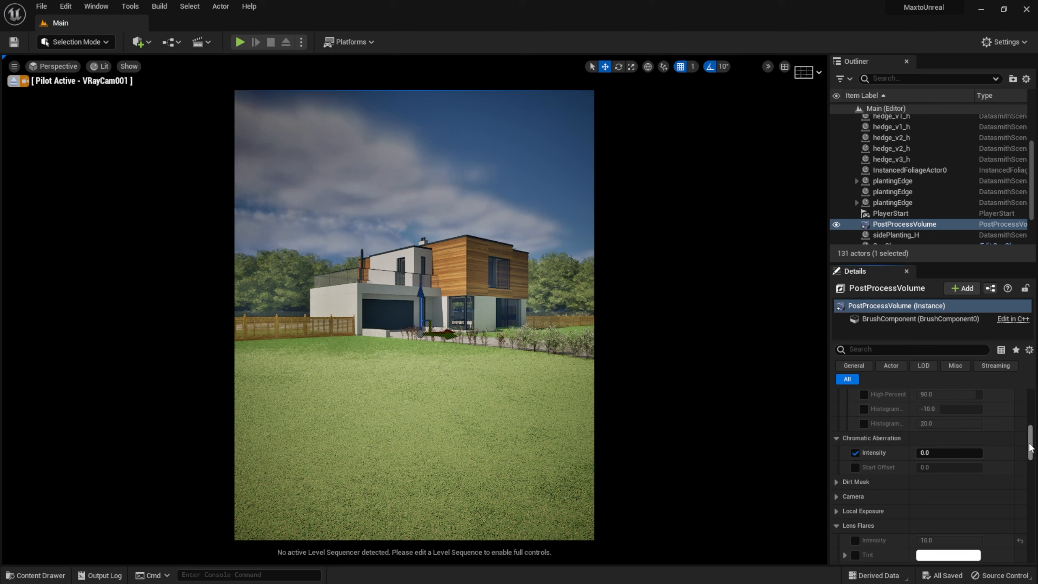
pyautogui.scroll(-1, 1029, 447)
pyautogui.click(926, 413)
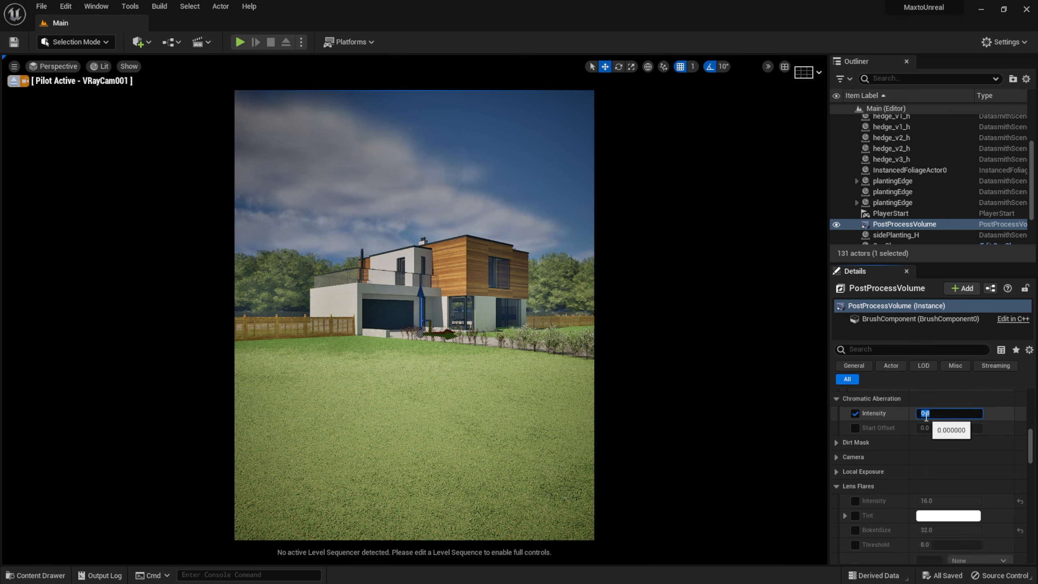
pyautogui.write('0.1')
pyautogui.press('Return')
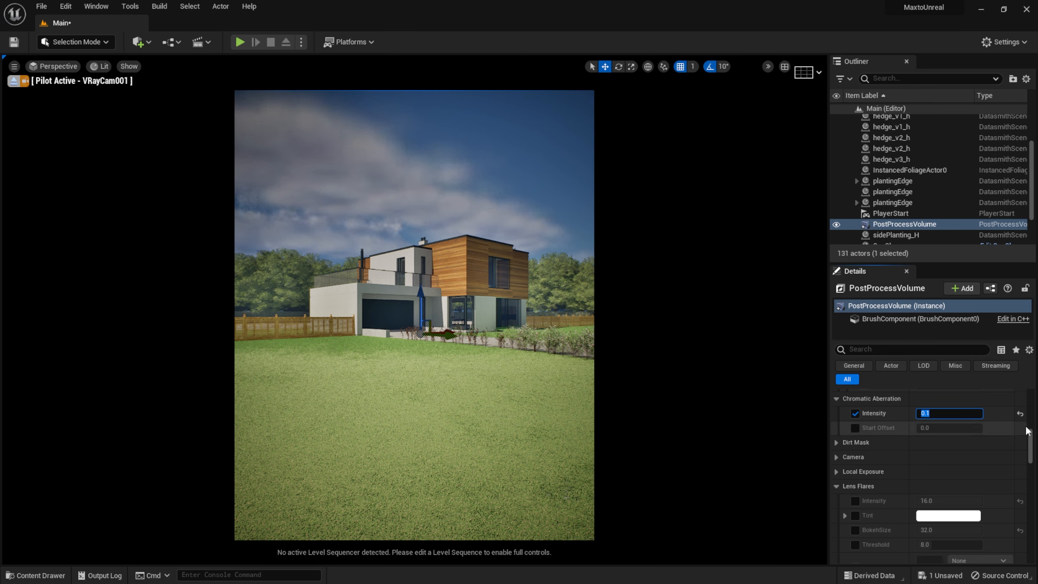
pyautogui.scroll(1, 1028, 440)
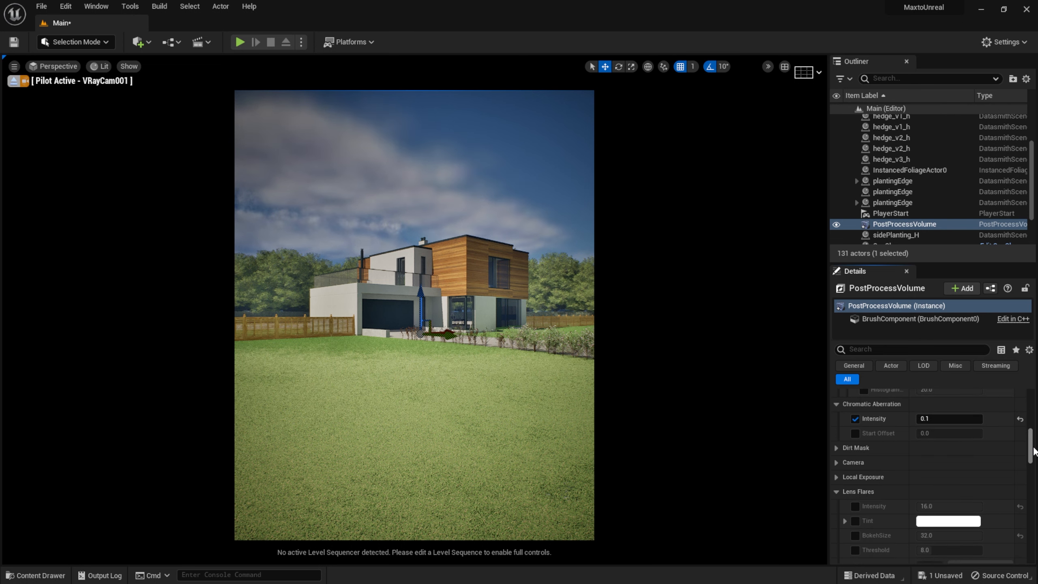